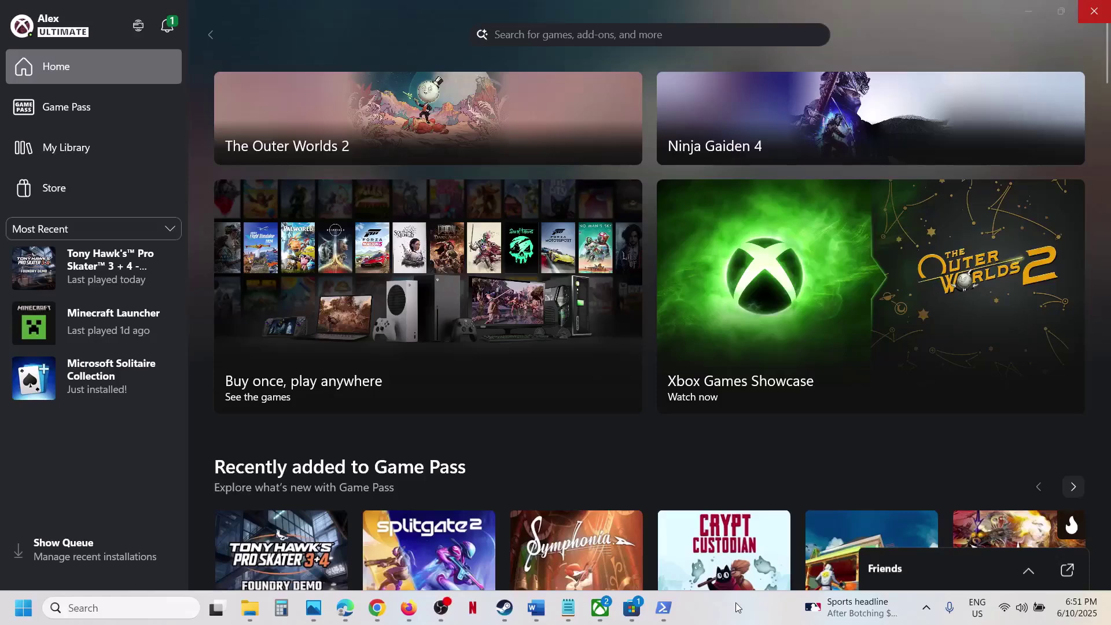
- Open Xbox app Settings on the Account page to view the Game Pass Ultimate subscription
{"action": "left_click", "coordinate": [48, 30]}
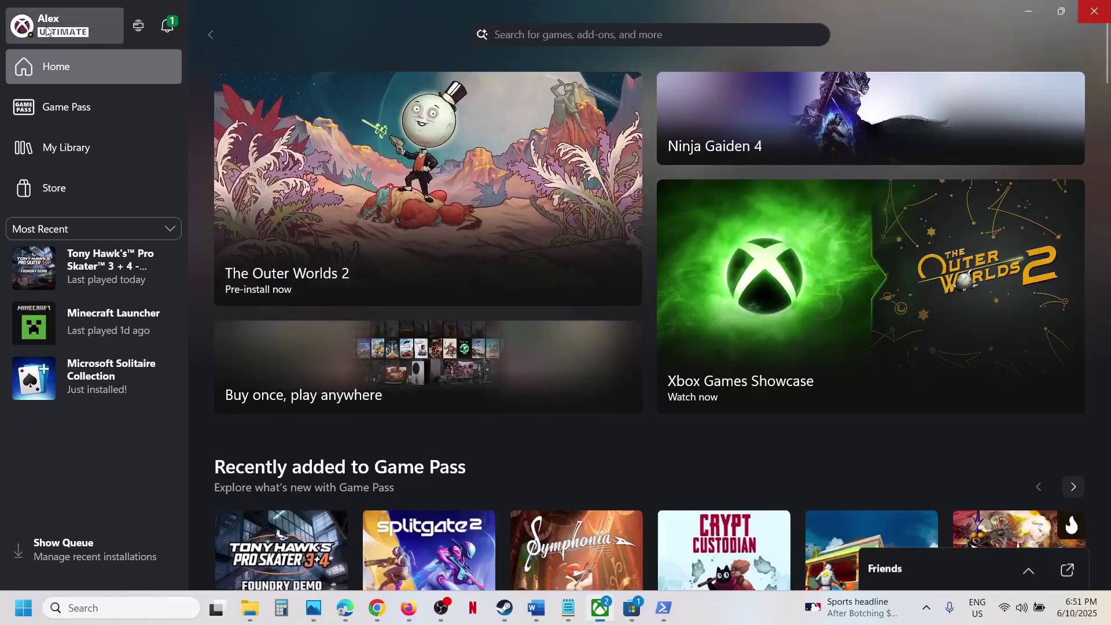
{"action": "left_click", "coordinate": [47, 31]}
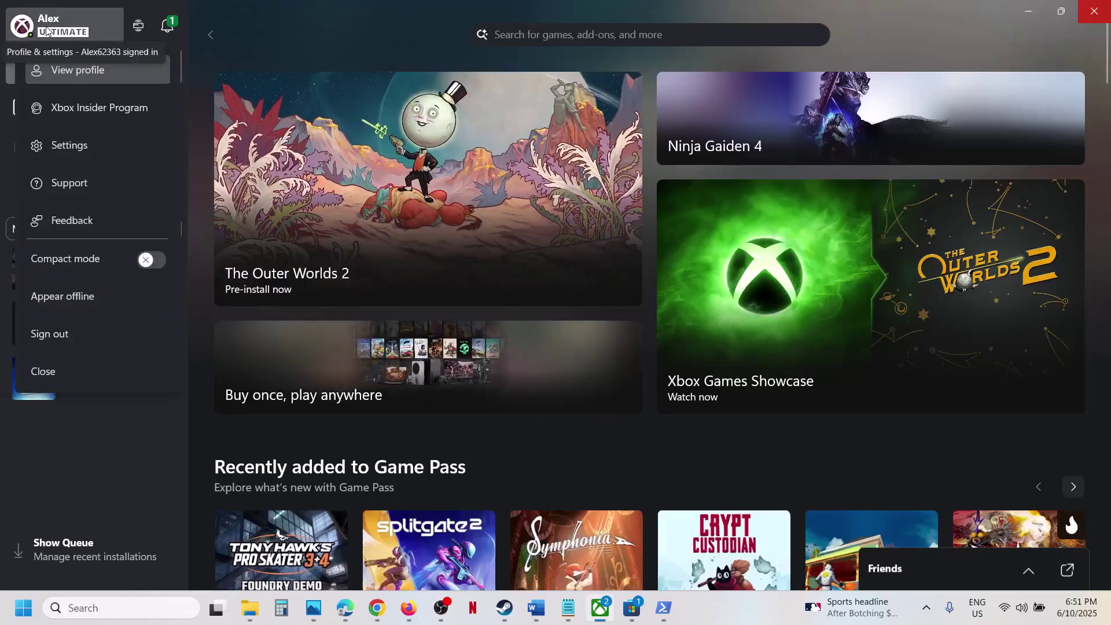
{"action": "left_click", "coordinate": [70, 146]}
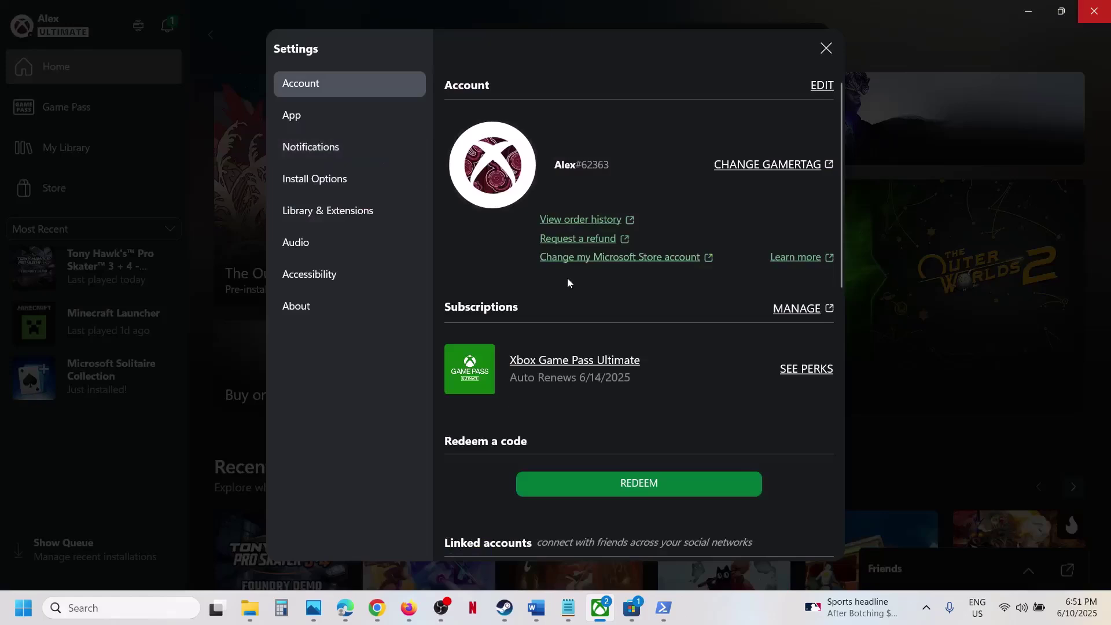
{"action": "scroll", "coordinate": [567, 281], "scroll_direction": "down", "scroll_amount": 2}
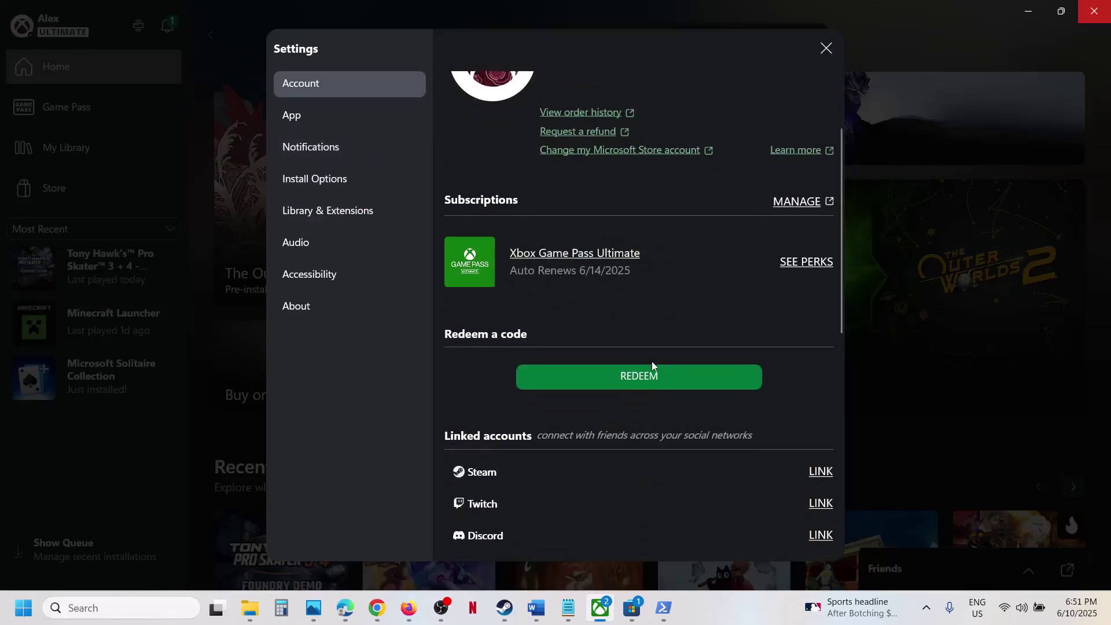
- Review the subscriptions-loading error in the Word notes title, then return to Xbox Account settings
{"action": "left_click", "coordinate": [536, 608]}
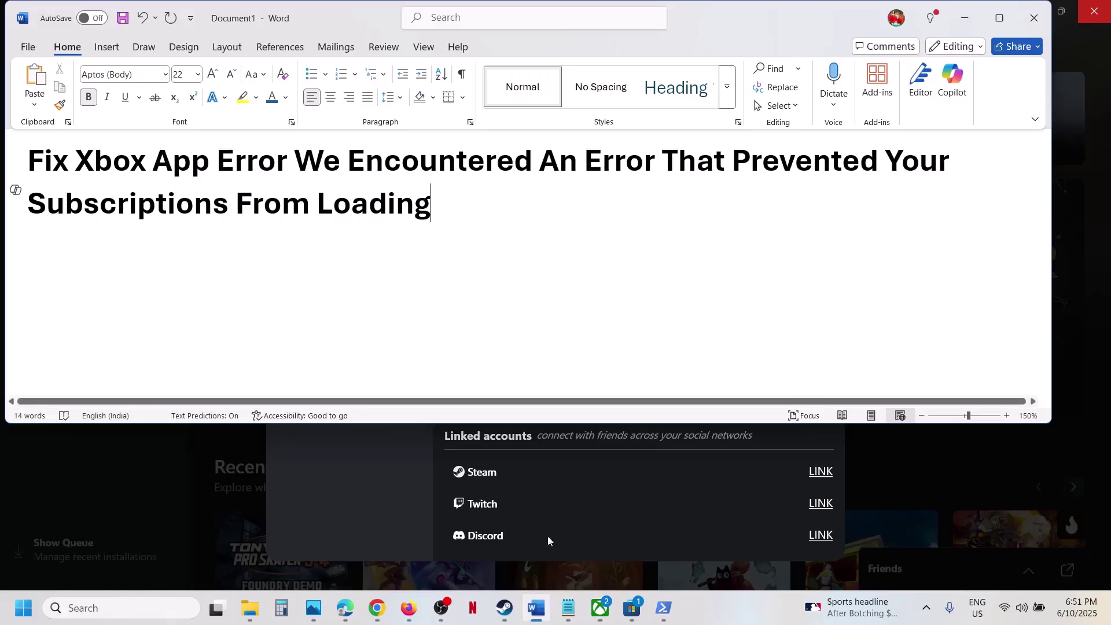
{"action": "left_click_drag", "start_coordinate": [296, 171], "coordinate": [424, 205]}
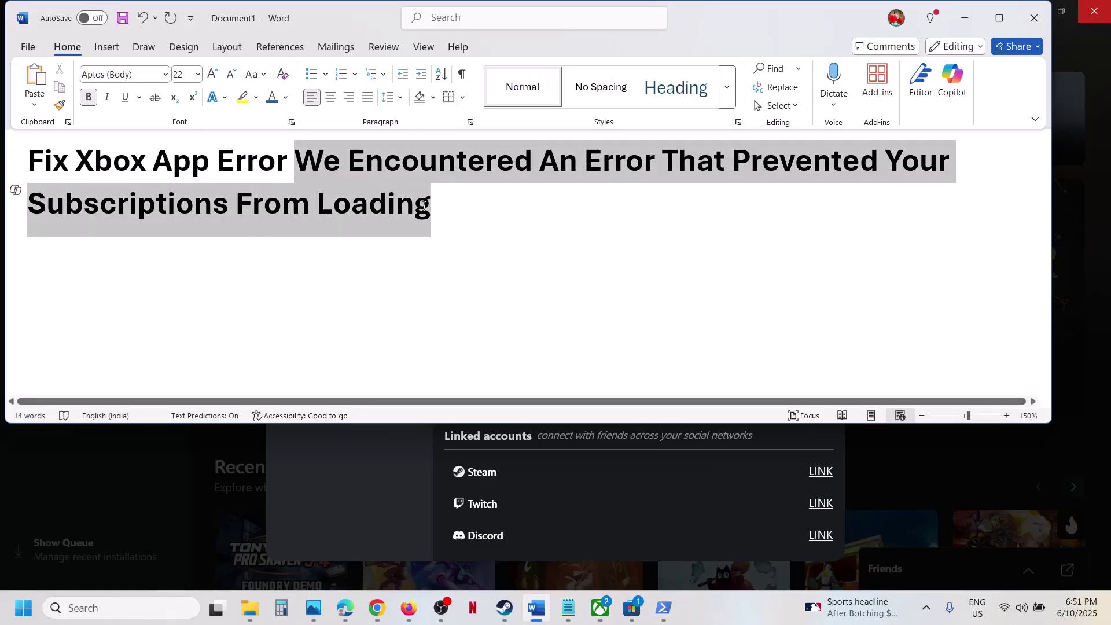
{"action": "left_click", "coordinate": [424, 204]}
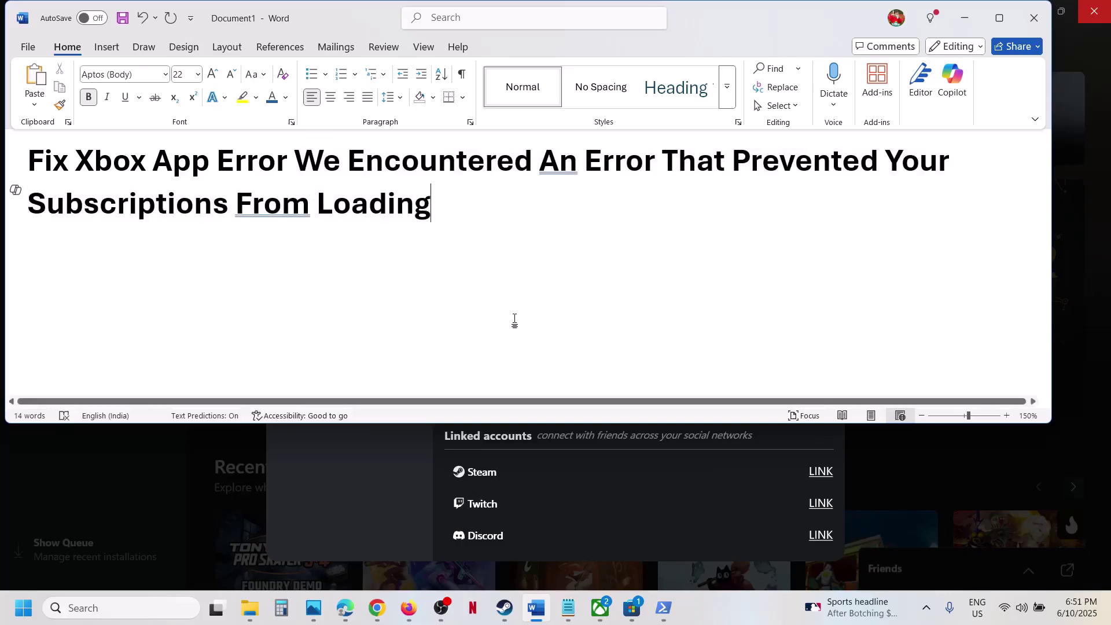
{"action": "left_click", "coordinate": [373, 507]}
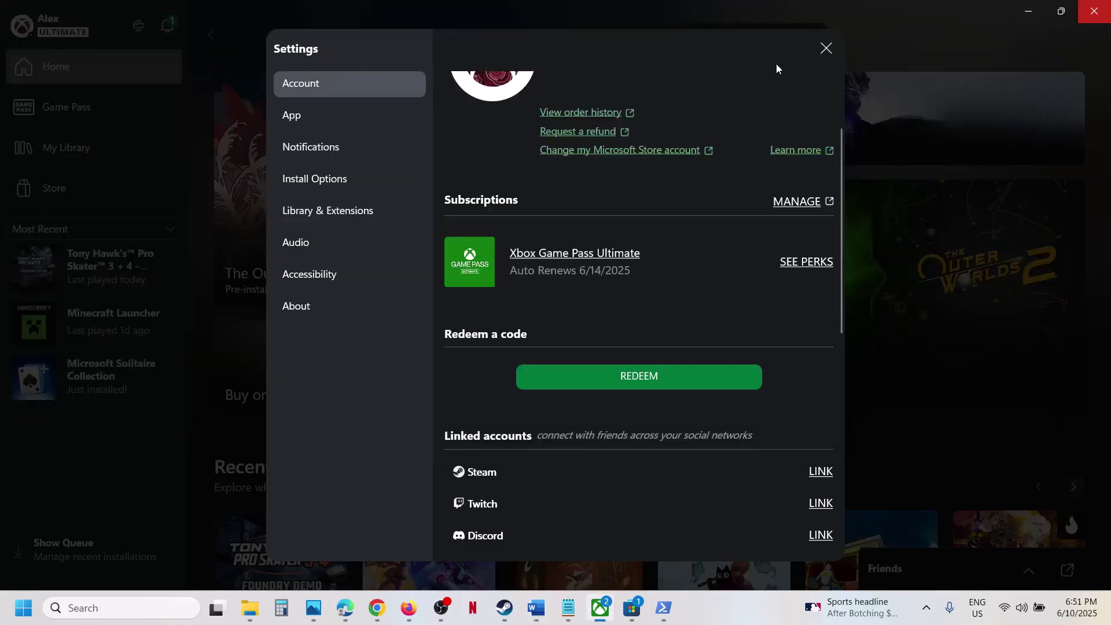
- Close Xbox Settings and sign out of the account from the profile menu
{"action": "left_click", "coordinate": [827, 48]}
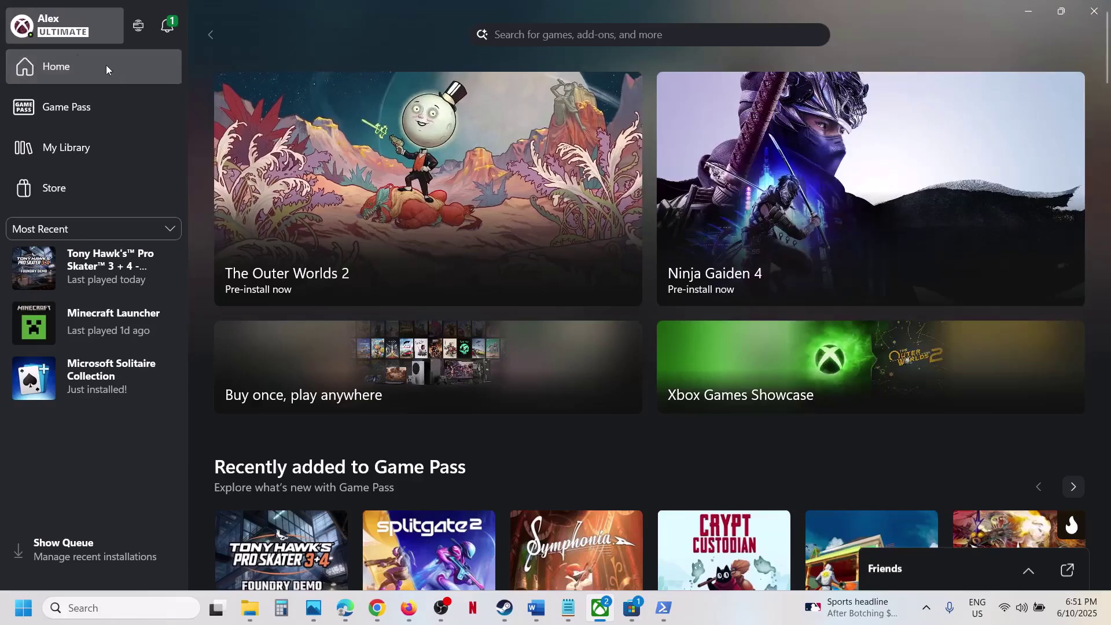
{"action": "left_click", "coordinate": [33, 34]}
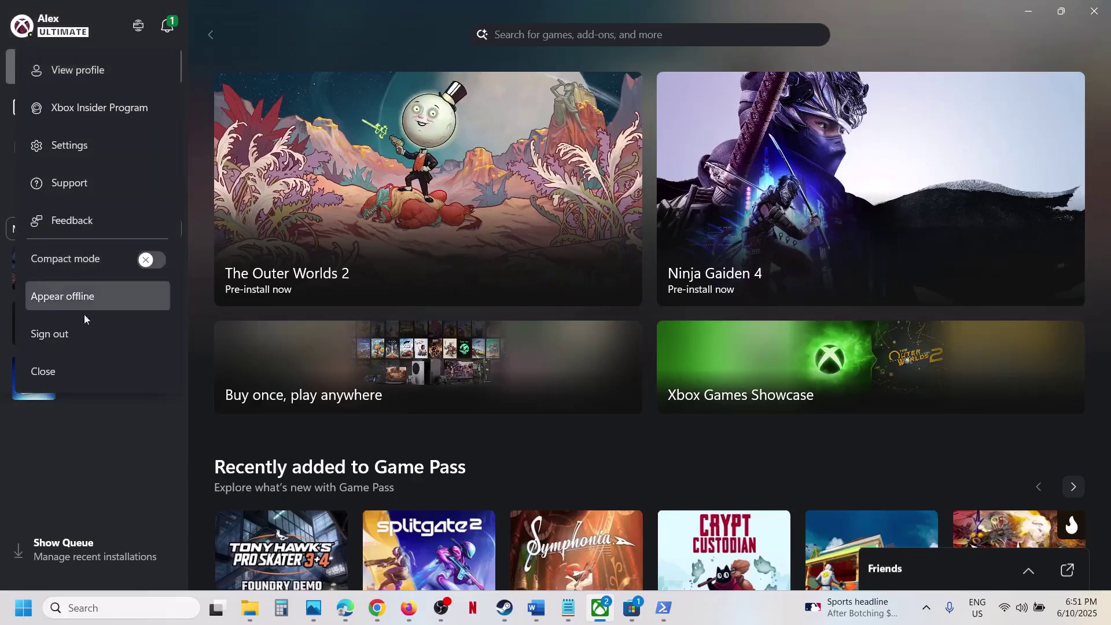
{"action": "left_click", "coordinate": [87, 341]}
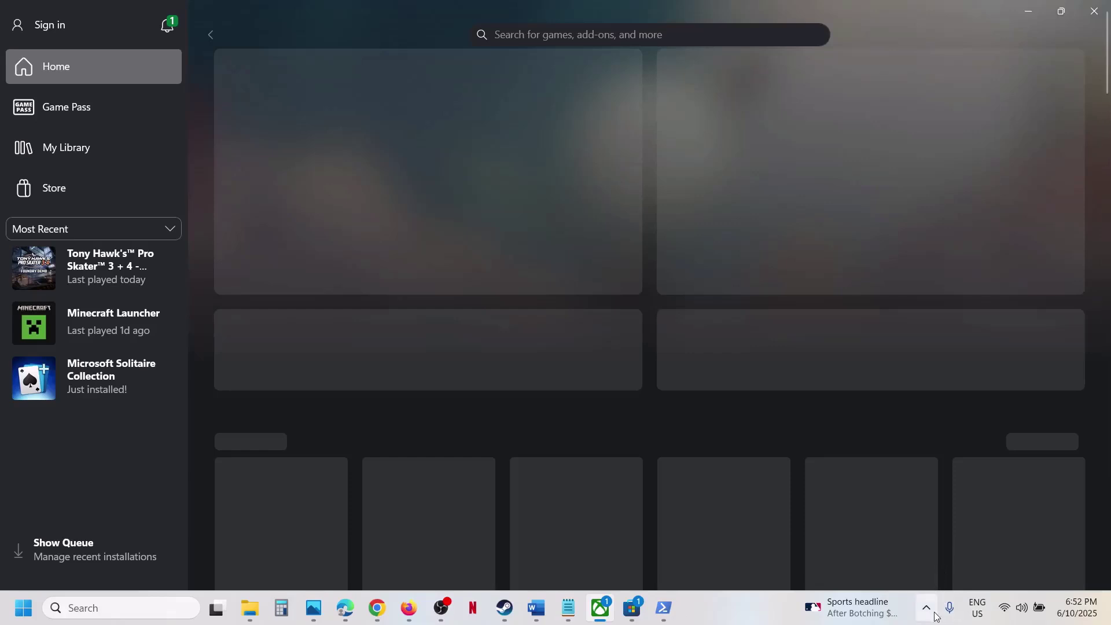
- Sign out of Microsoft Store and close the Feedback Hub window
{"action": "left_click", "coordinate": [634, 617]}
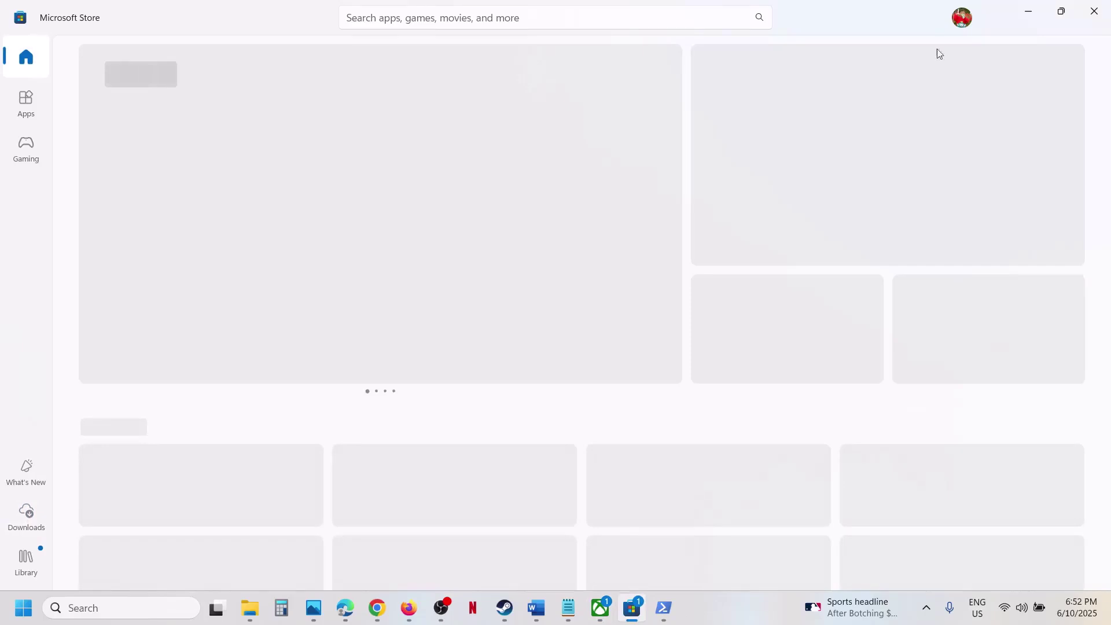
{"action": "left_click", "coordinate": [962, 19]}
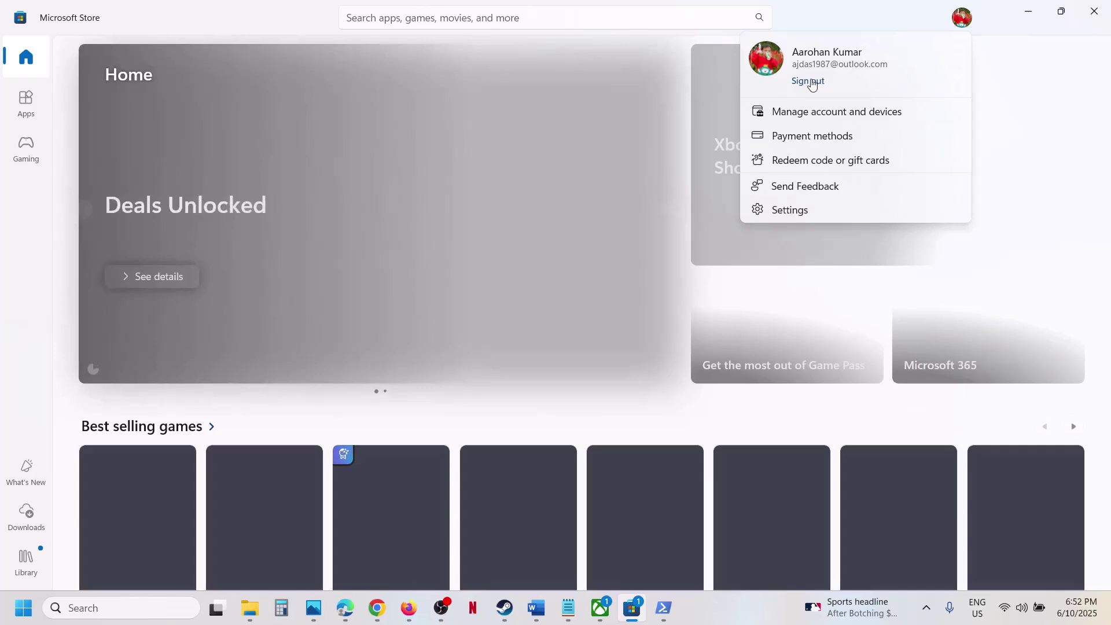
{"action": "key", "text": "super+f"}
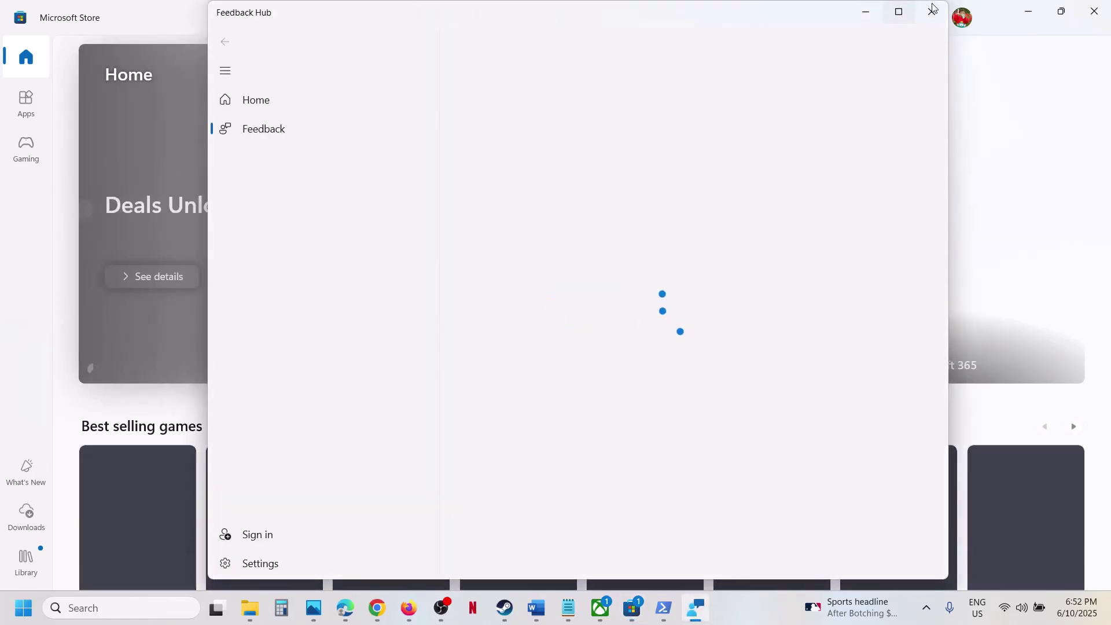
{"action": "left_click", "coordinate": [931, 11]}
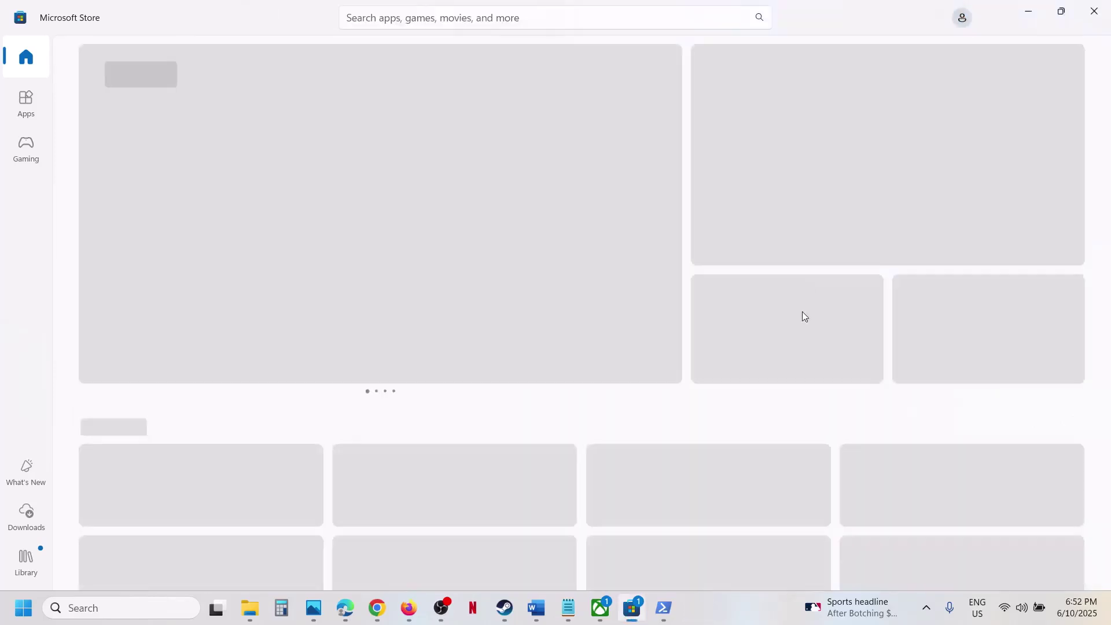
- Quit the Xbox app completely from its system tray icon
{"action": "left_click", "coordinate": [926, 607]}
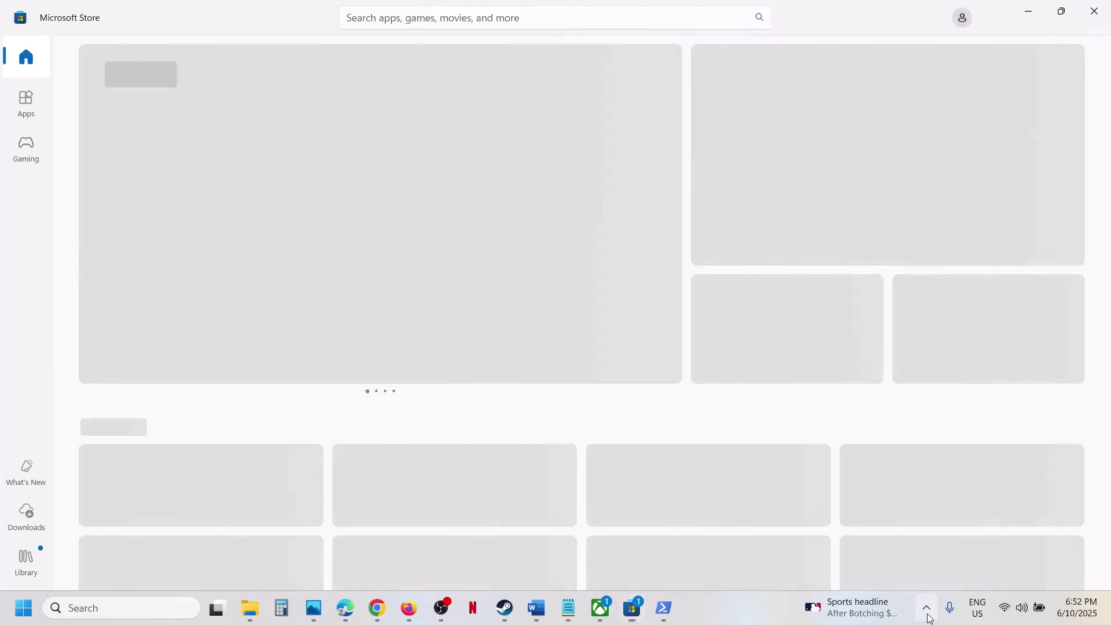
{"action": "right_click", "coordinate": [868, 563]}
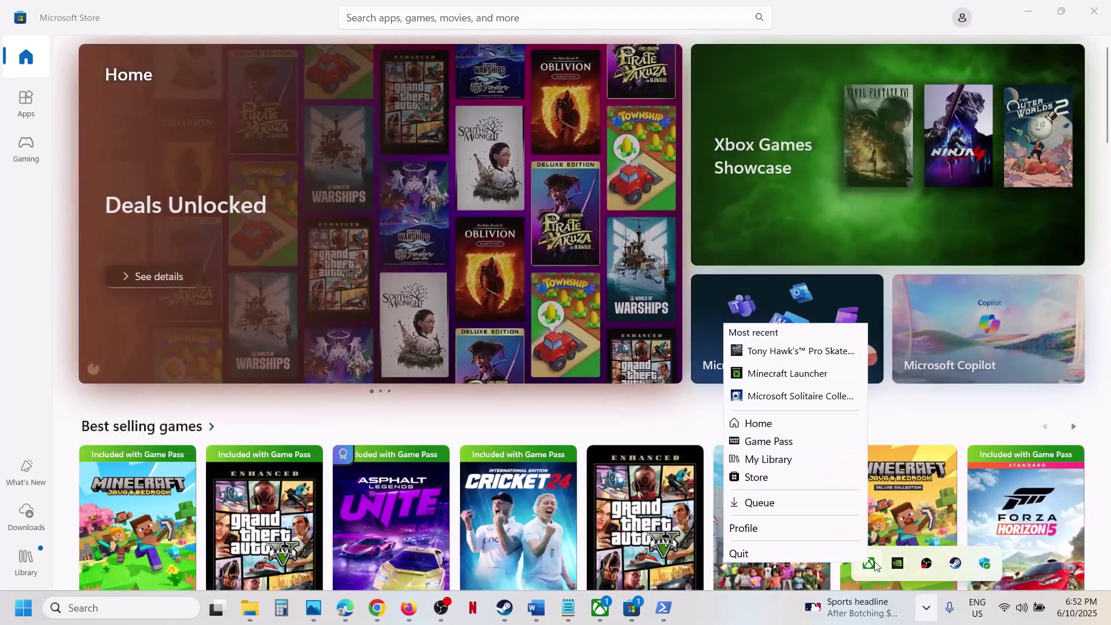
{"action": "left_click", "coordinate": [833, 549]}
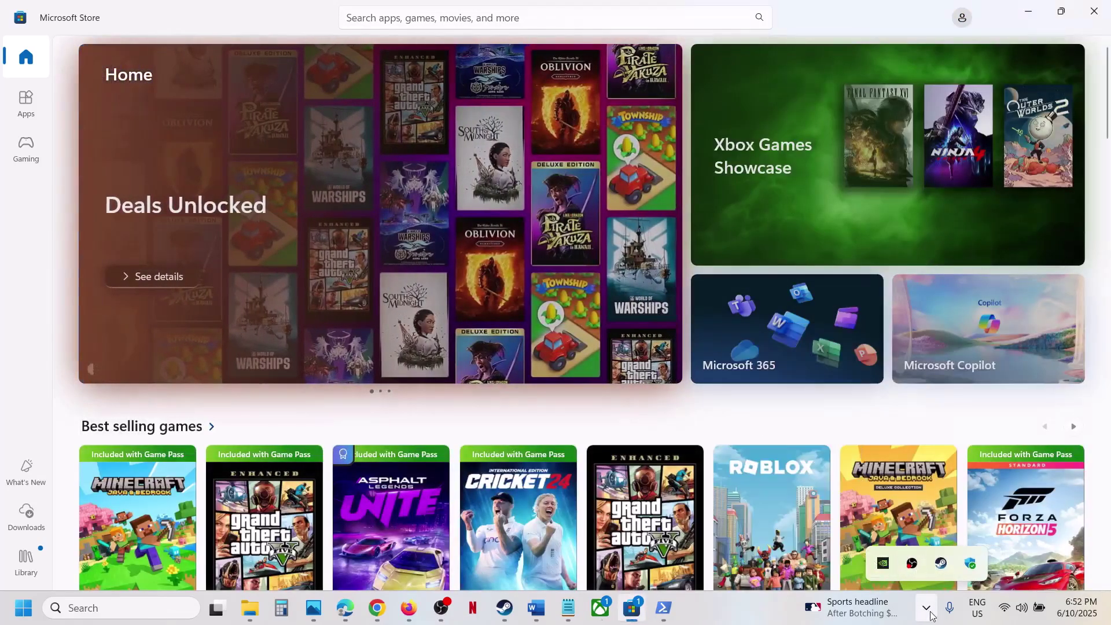
{"action": "left_click", "coordinate": [746, 611]}
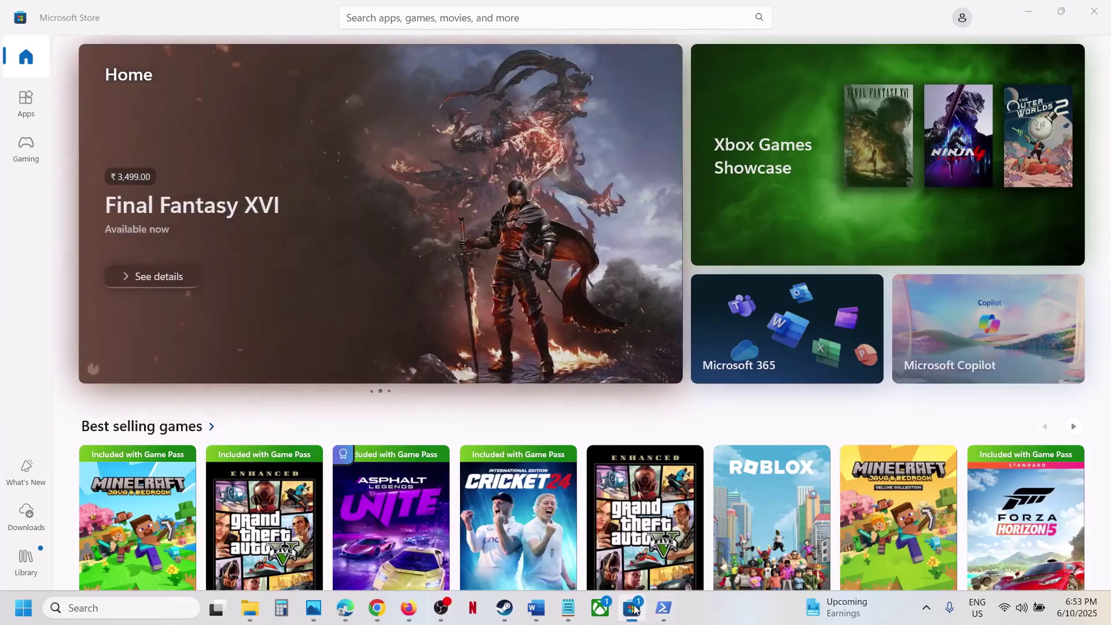
- Close Microsoft Store from the taskbar and relaunch the Xbox app
{"action": "right_click", "coordinate": [635, 609]}
{"action": "left_click", "coordinate": [587, 568]}
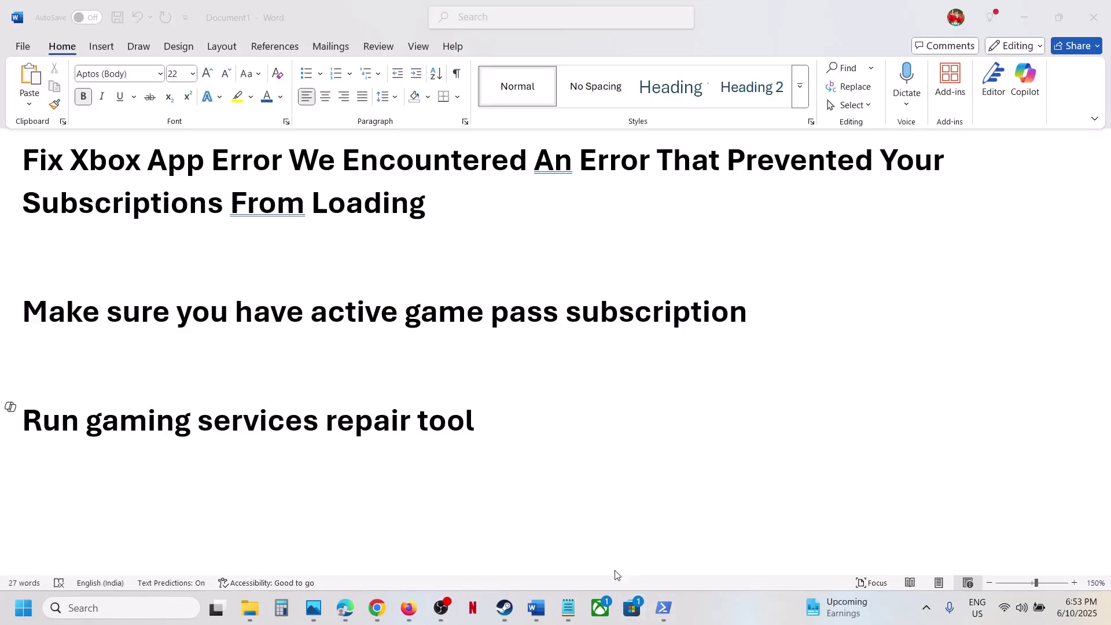
{"action": "left_click", "coordinate": [602, 609]}
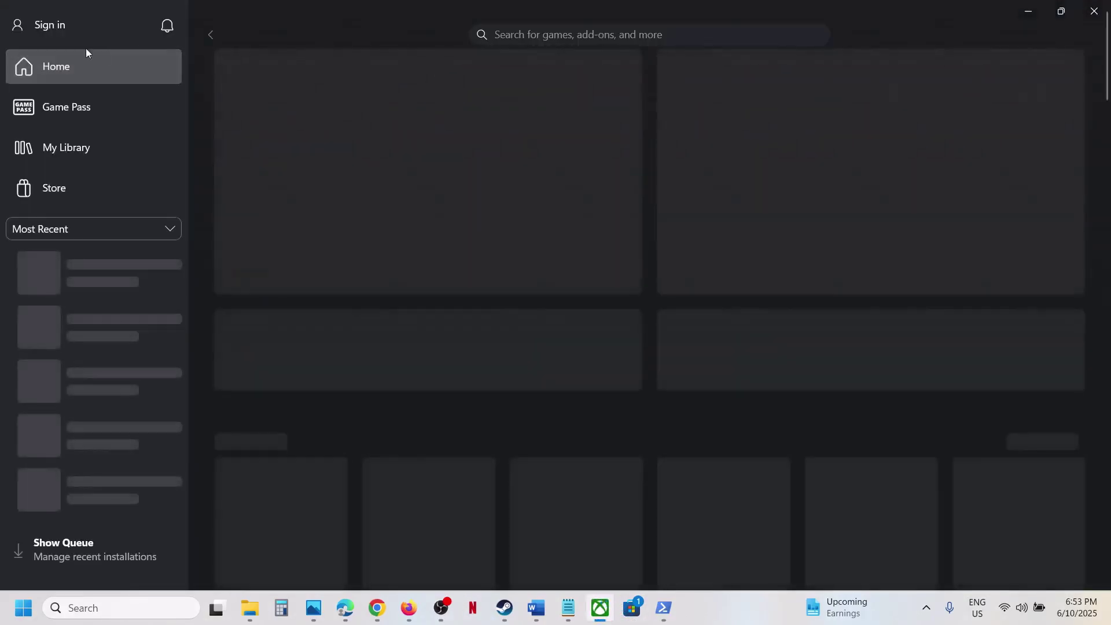
- Sign in to the Xbox app with the second saved Microsoft account
{"action": "left_click", "coordinate": [54, 34]}
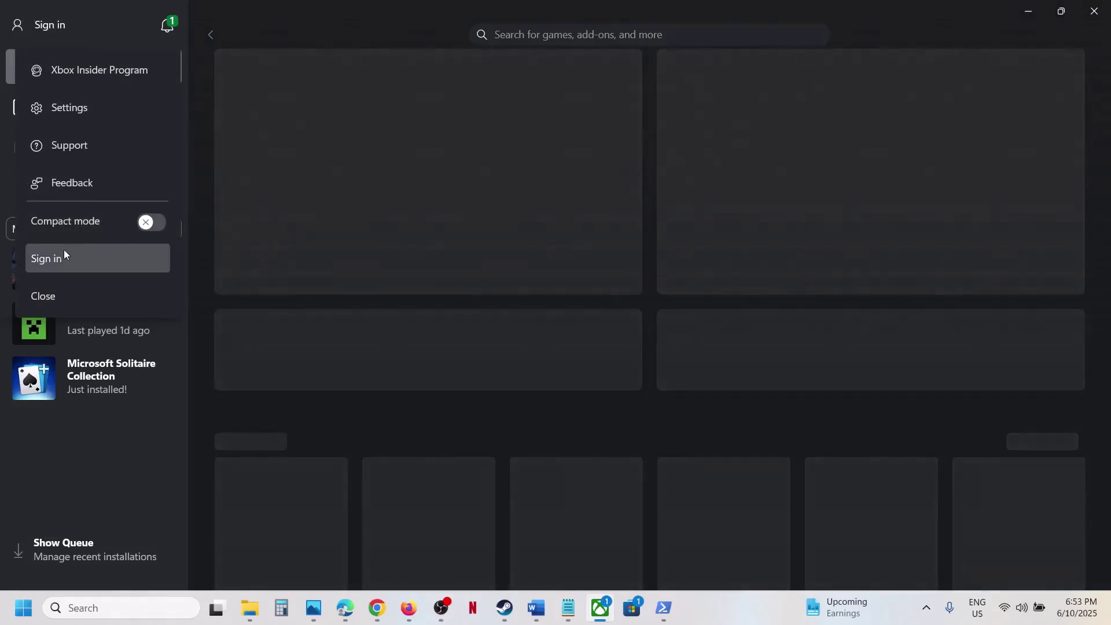
{"action": "left_click", "coordinate": [63, 253]}
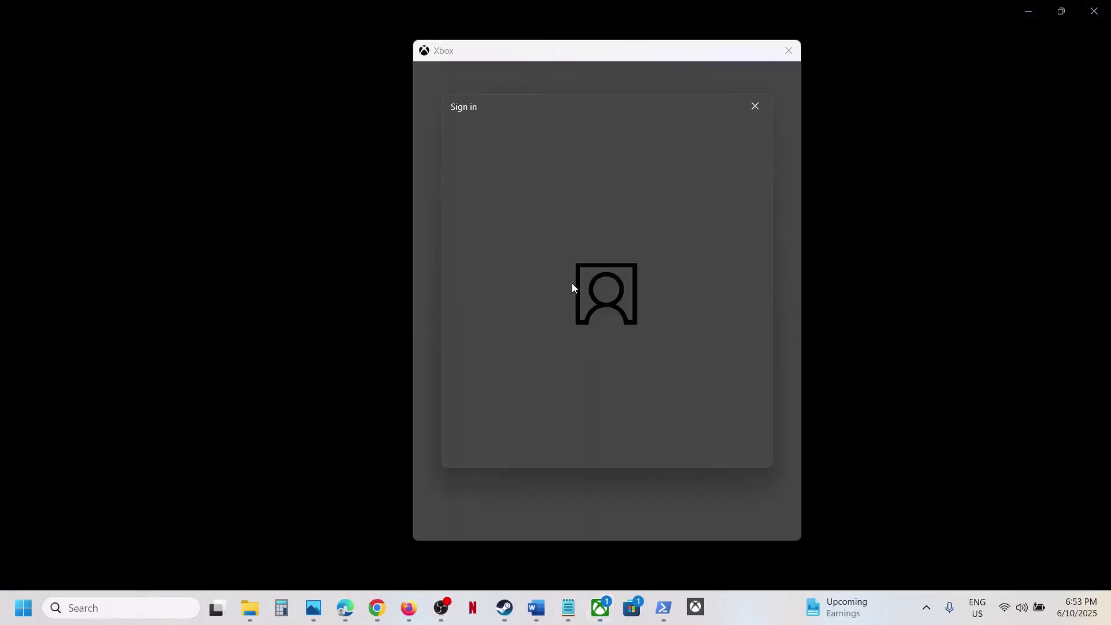
{"action": "left_click", "coordinate": [555, 258]}
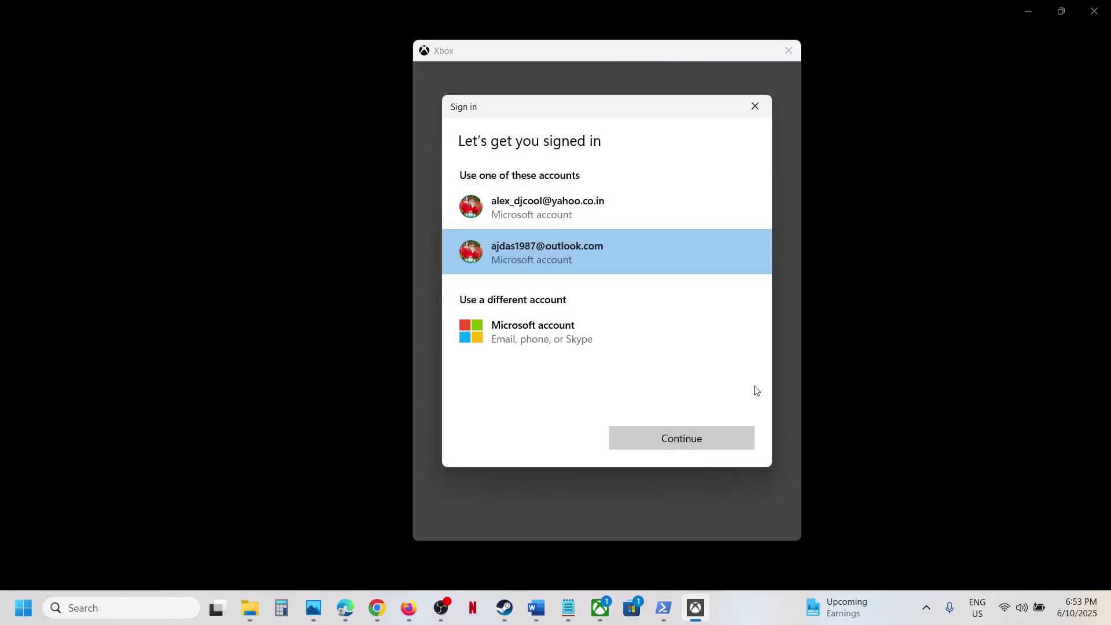
{"action": "left_click", "coordinate": [693, 442]}
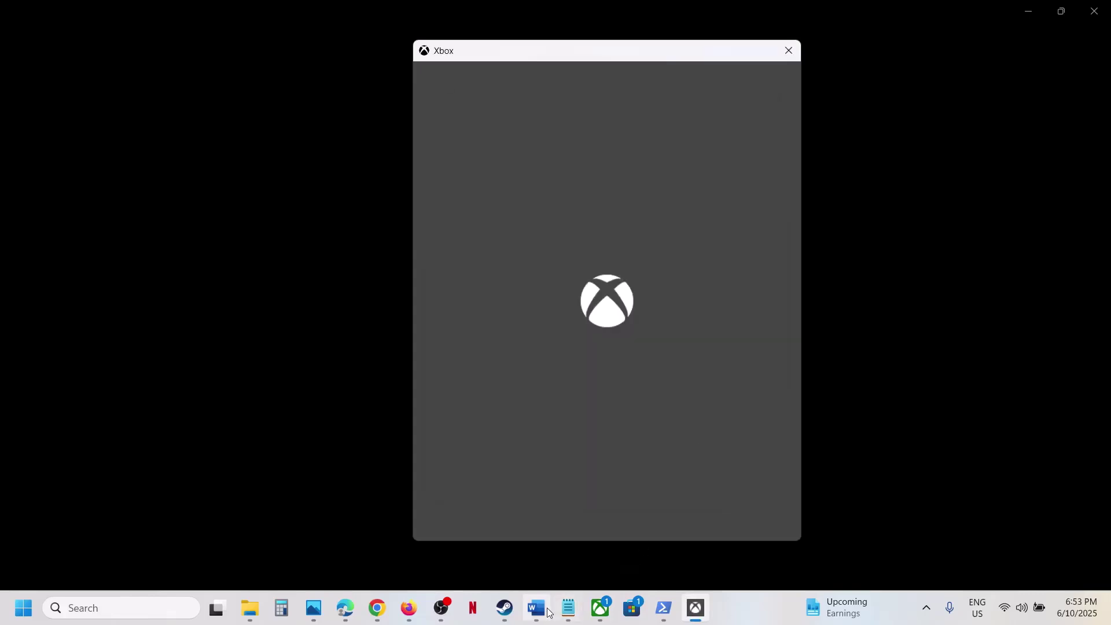
- Highlight the active Game Pass subscription step in the Word notes, then finish sign-in with Let's go
{"action": "mouse_move", "coordinate": [537, 607]}
{"action": "left_click", "coordinate": [512, 524]}
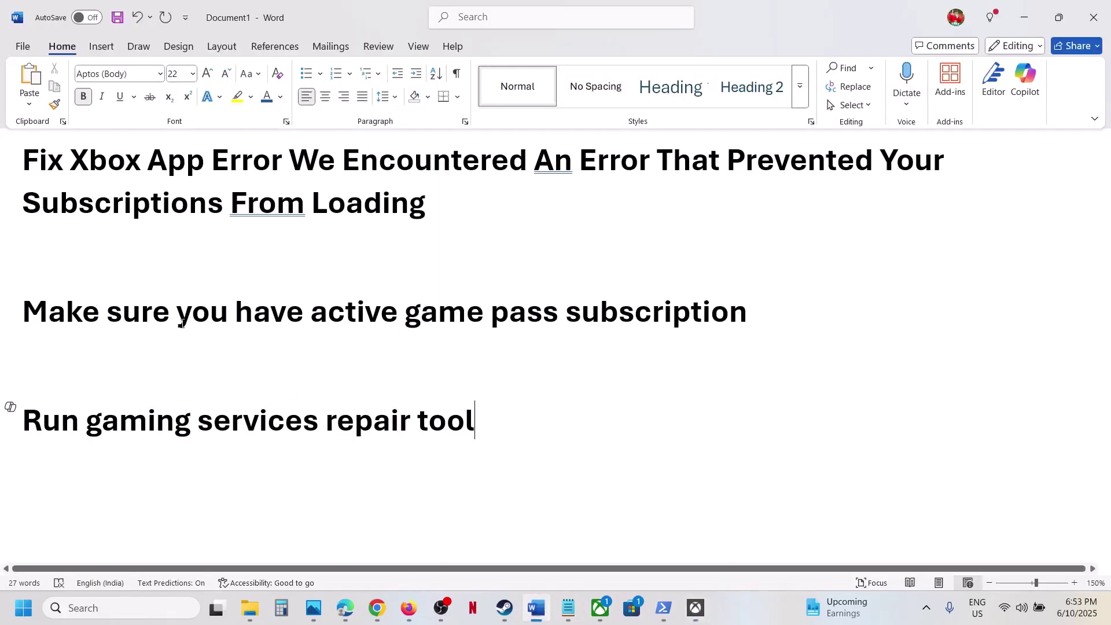
{"action": "left_click_drag", "start_coordinate": [182, 324], "coordinate": [748, 324]}
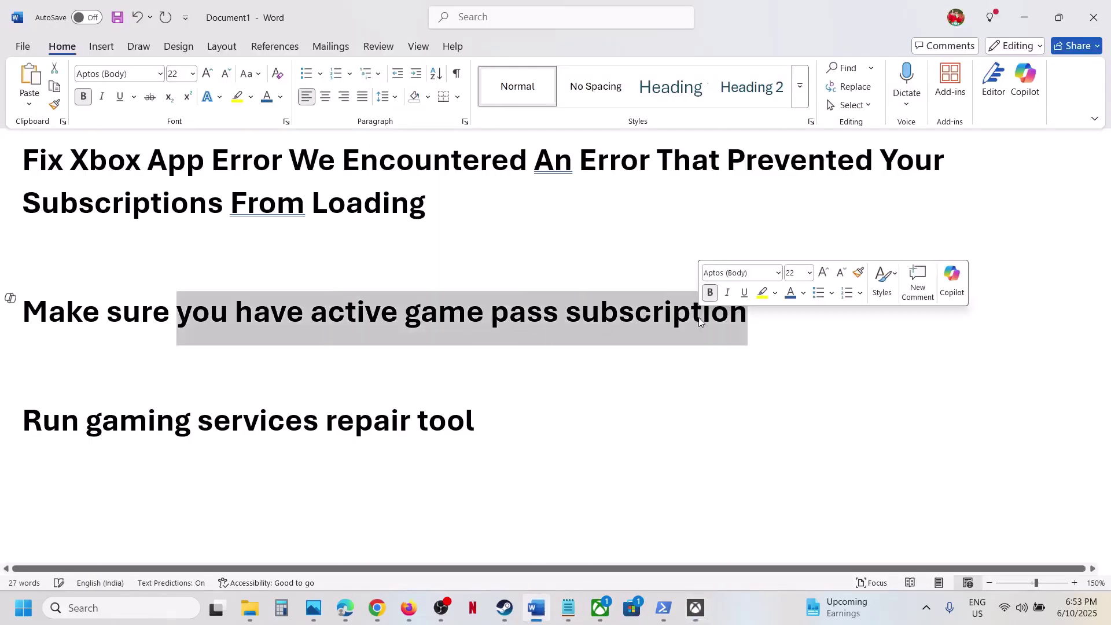
{"action": "left_click", "coordinate": [1027, 19]}
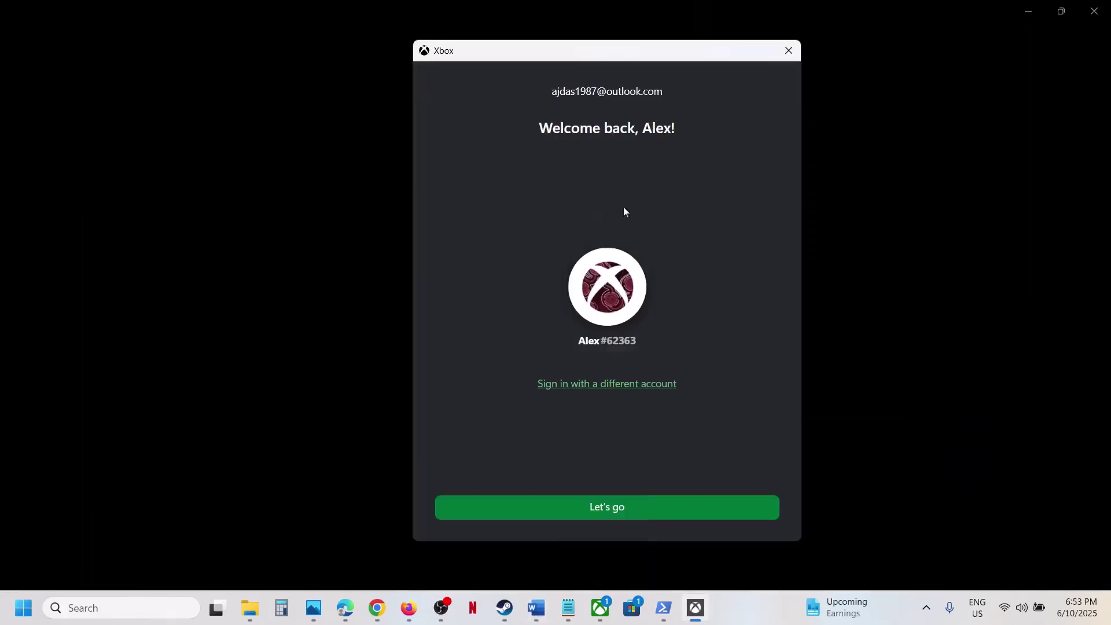
{"action": "left_click", "coordinate": [620, 509]}
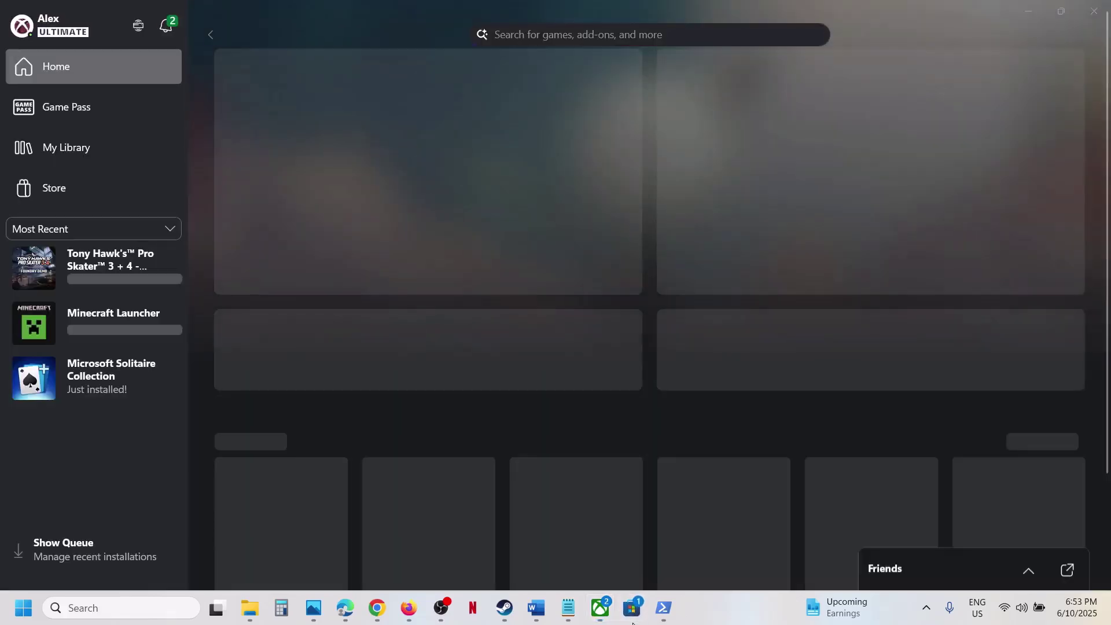
- Sign Microsoft Store in with the other Microsoft account and its PIN, then return to Xbox
{"action": "left_click", "coordinate": [633, 622]}
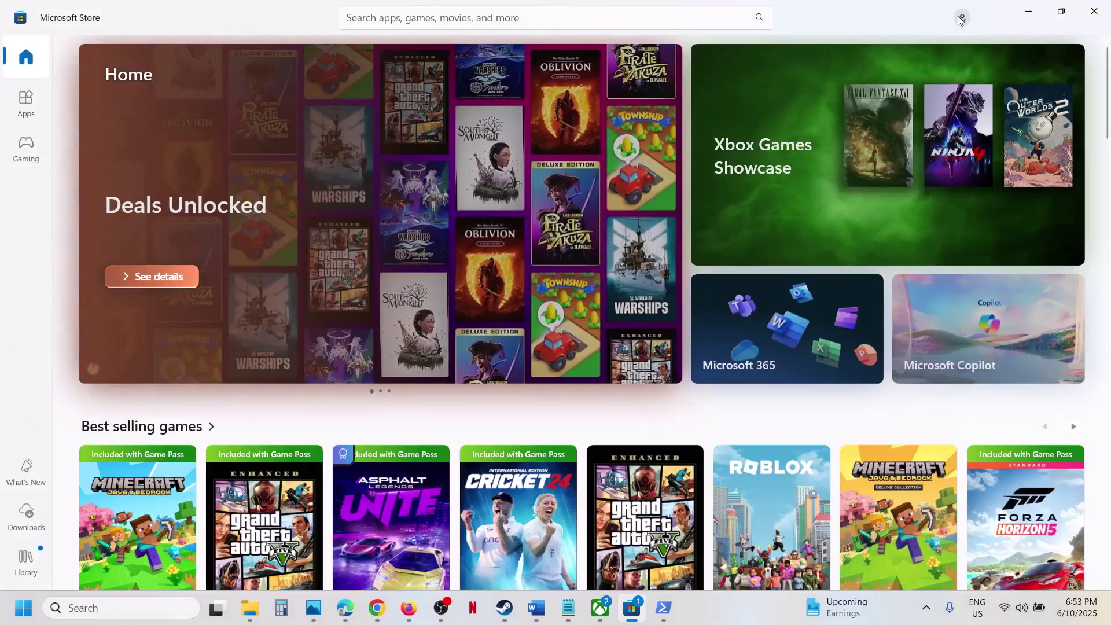
{"action": "left_click", "coordinate": [960, 19]}
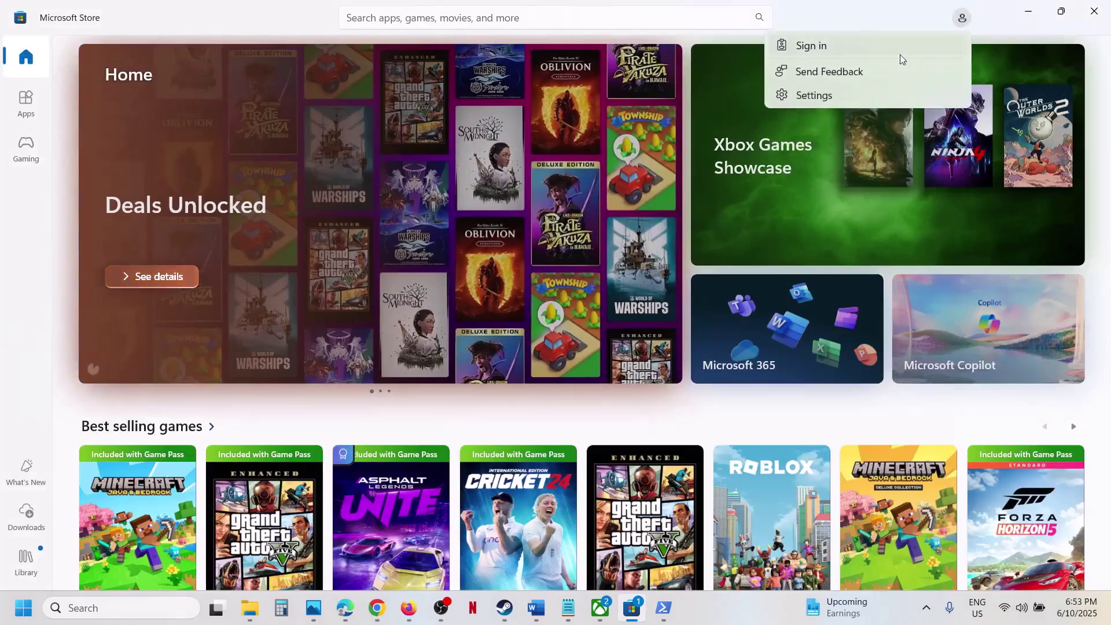
{"action": "left_click", "coordinate": [821, 53]}
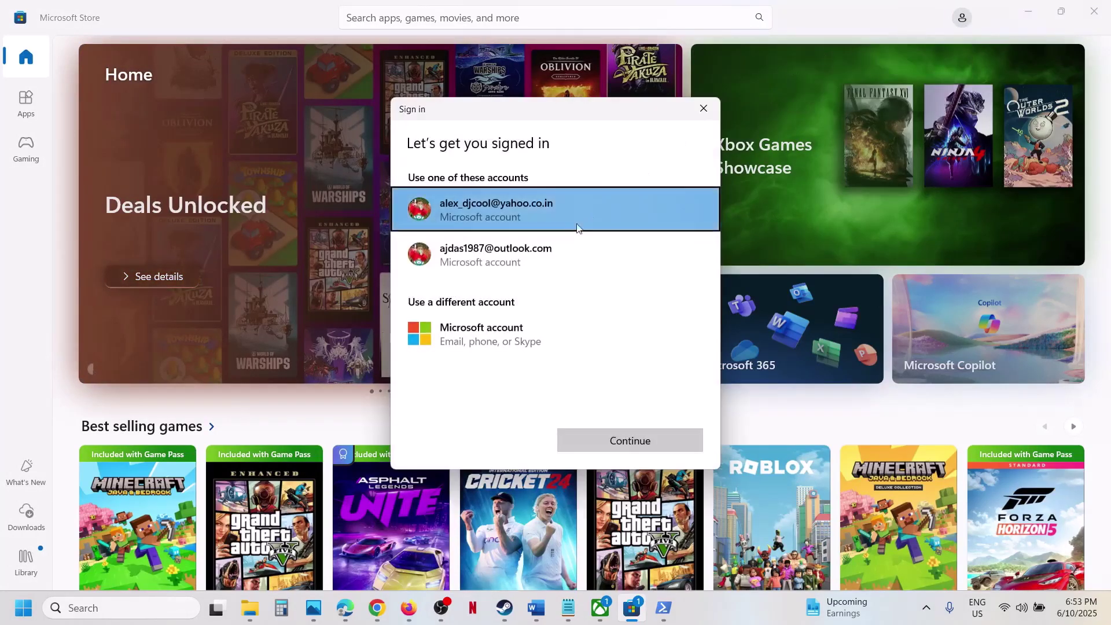
{"action": "left_click", "coordinate": [542, 260]}
{"action": "left_click", "coordinate": [613, 440]}
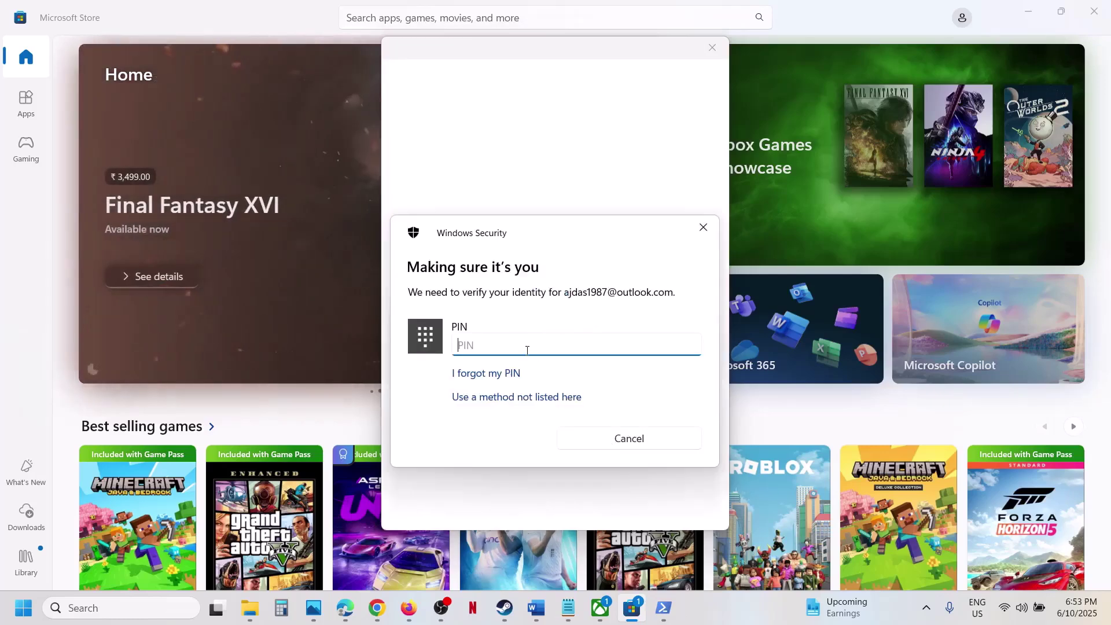
{"action": "type", "text": "••••"}
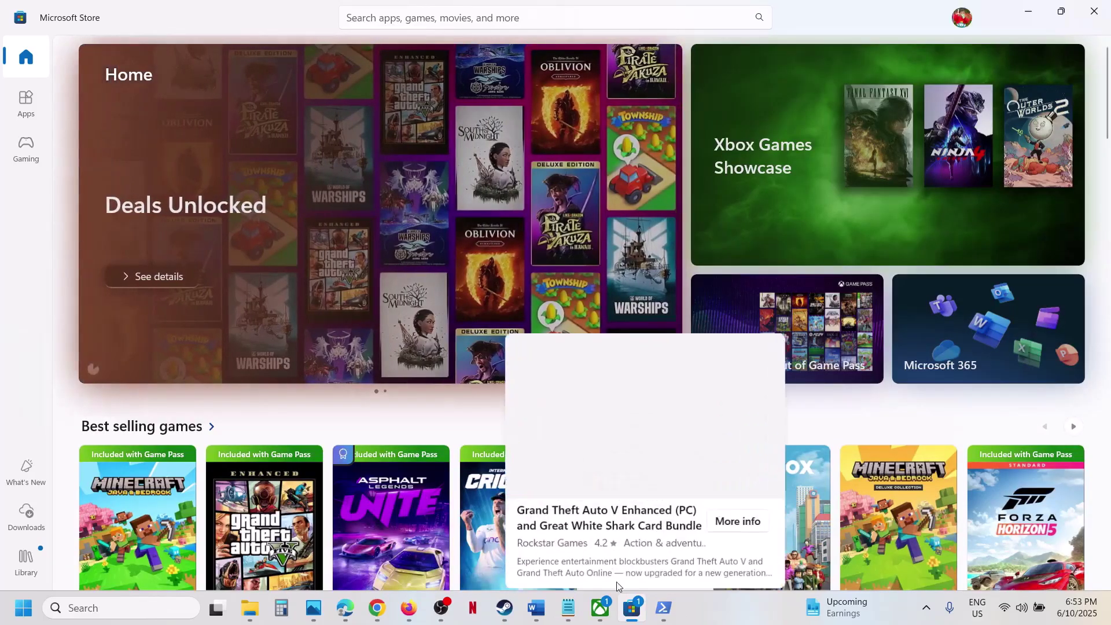
{"action": "left_click", "coordinate": [600, 608]}
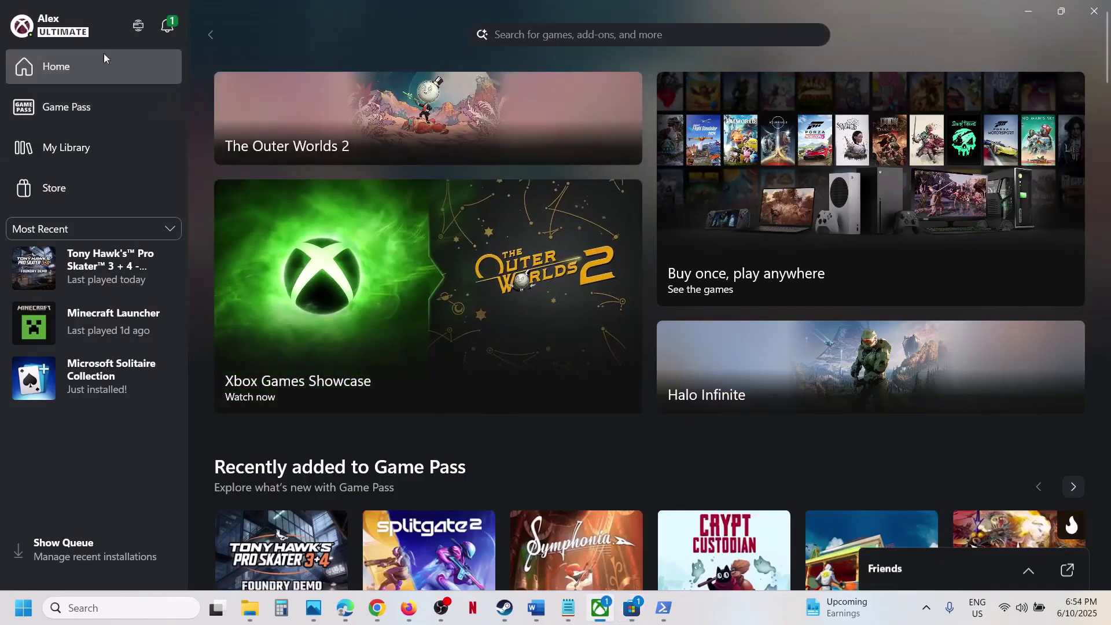
{"action": "left_click", "coordinate": [88, 37]}
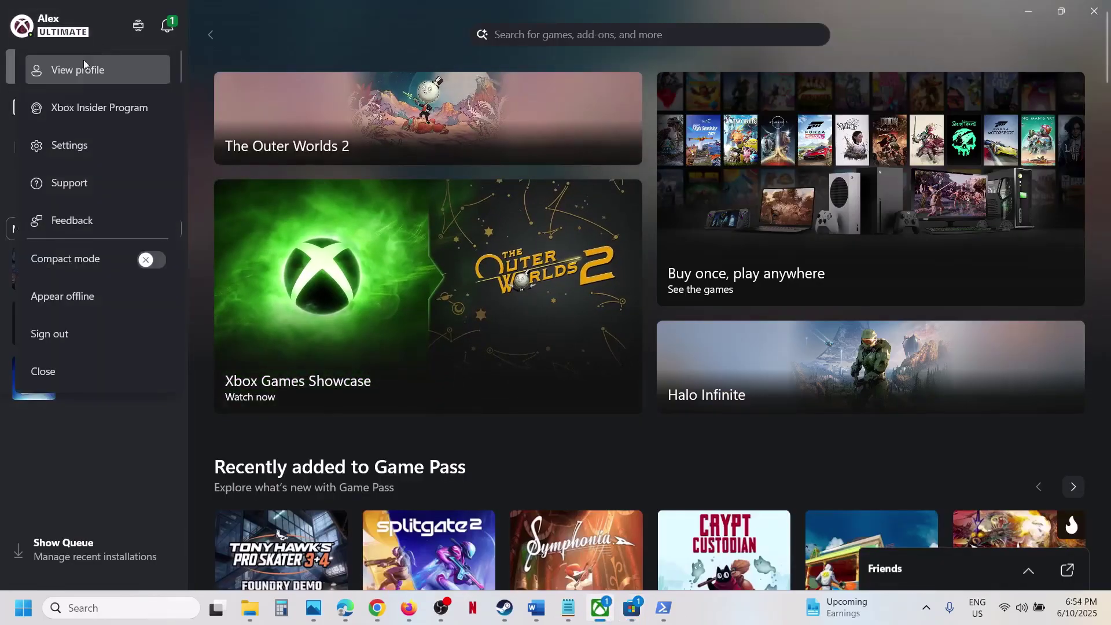
{"action": "left_click", "coordinate": [66, 146]}
{"action": "scroll", "coordinate": [539, 382], "scroll_direction": "down", "scroll_amount": 1}
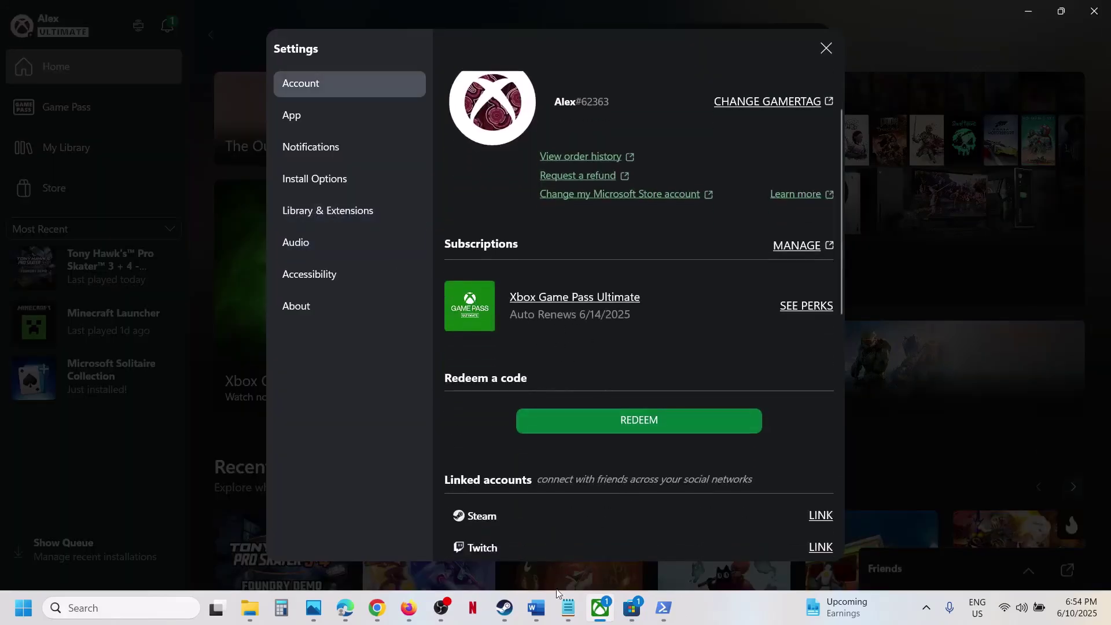
{"action": "left_click", "coordinate": [536, 607]}
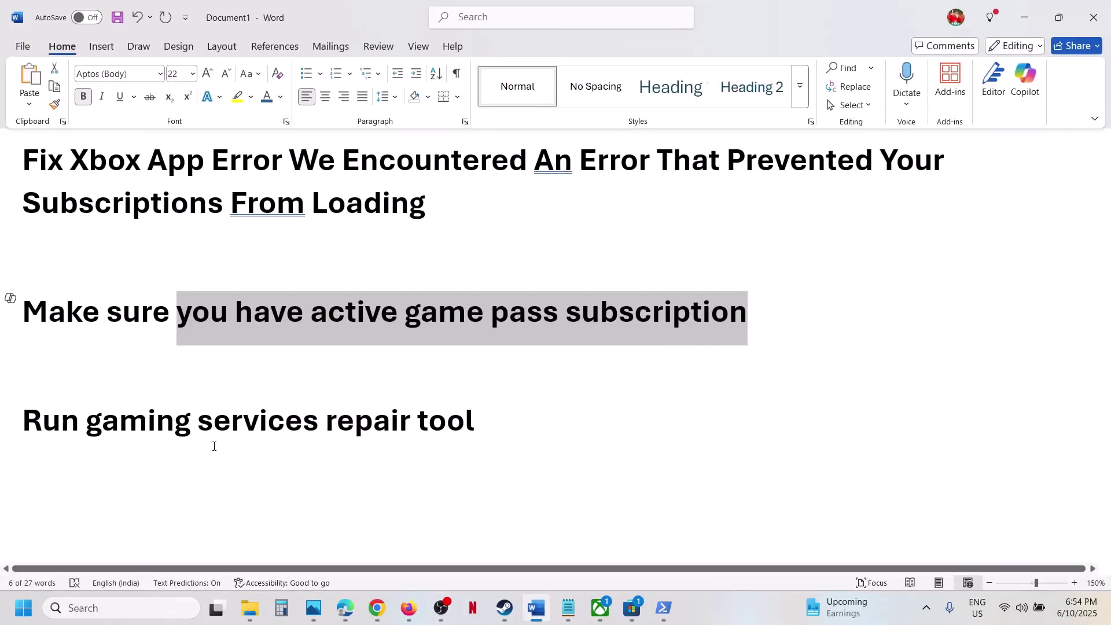
{"action": "left_click_drag", "start_coordinate": [214, 446], "coordinate": [372, 445]}
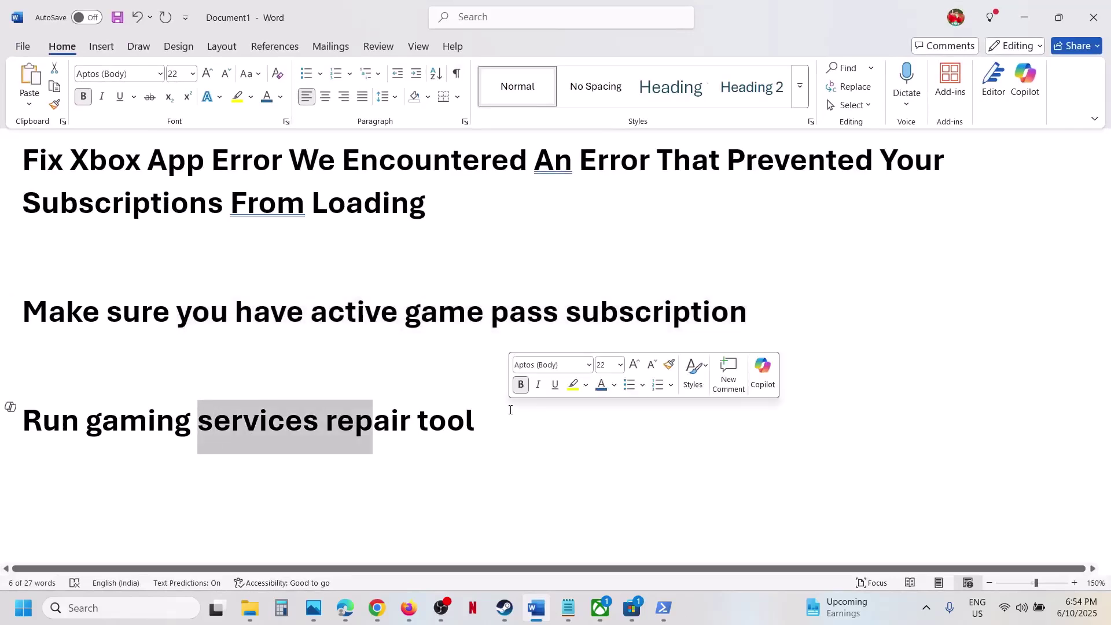
{"action": "left_click", "coordinate": [1024, 16]}
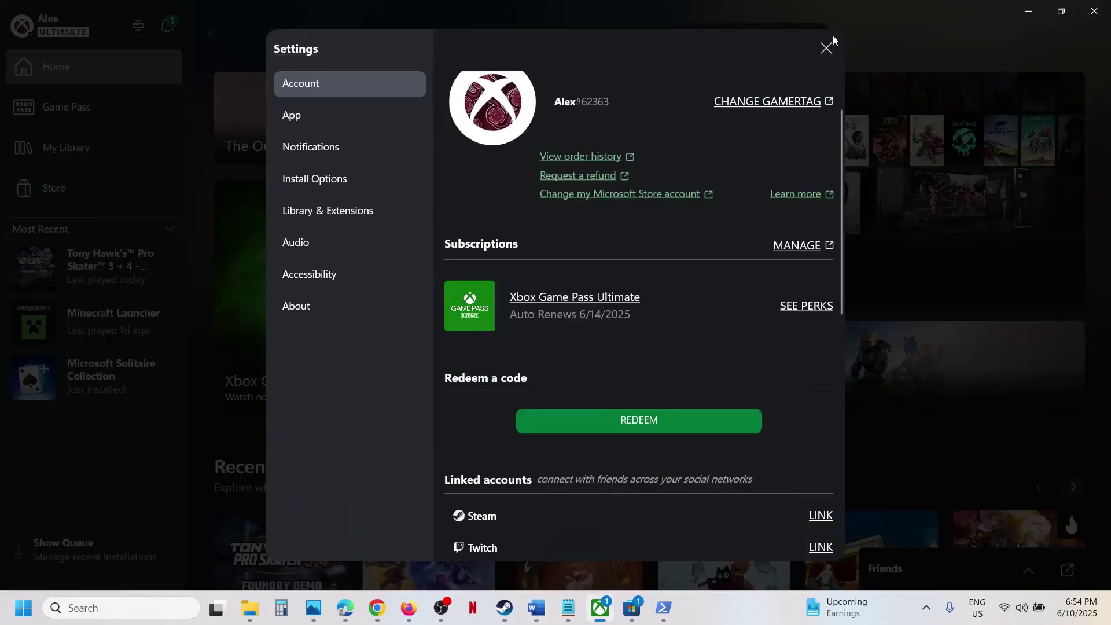
{"action": "left_click", "coordinate": [826, 47]}
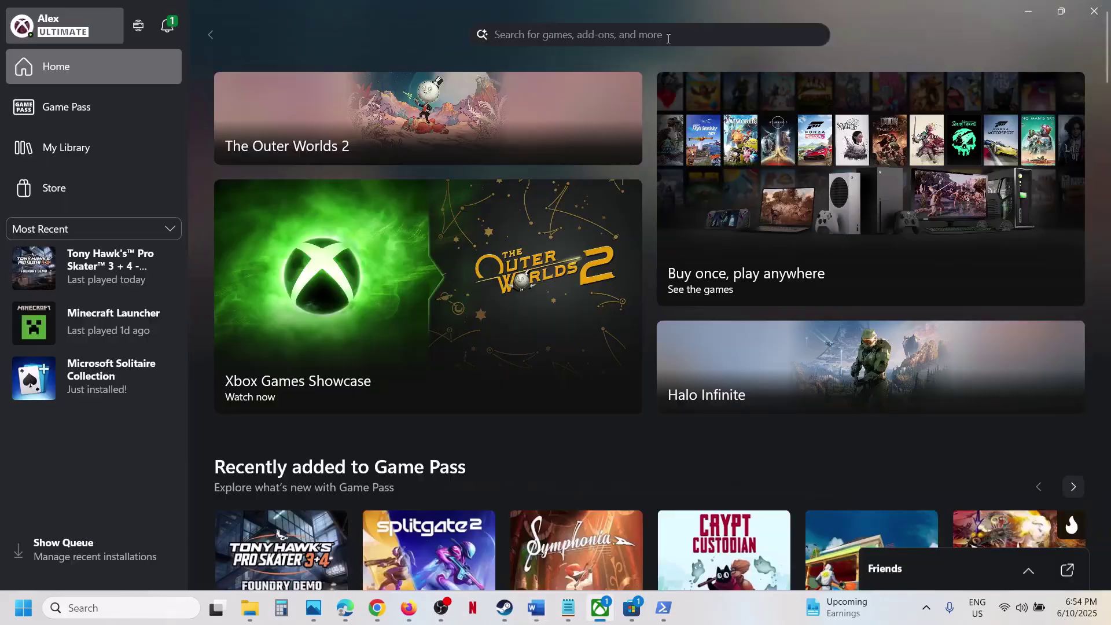
- Run the Gaming Services Repair Tool from Xbox Support, approve UAC, and close it once completed
{"action": "left_click", "coordinate": [60, 36]}
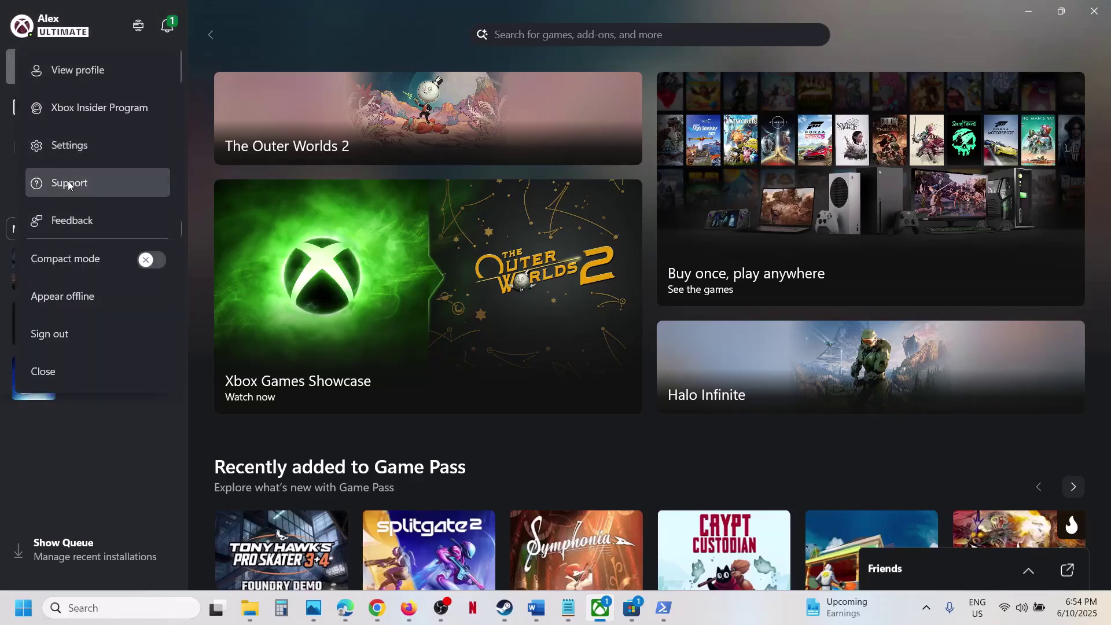
{"action": "left_click", "coordinate": [68, 184]}
{"action": "left_click", "coordinate": [453, 246]}
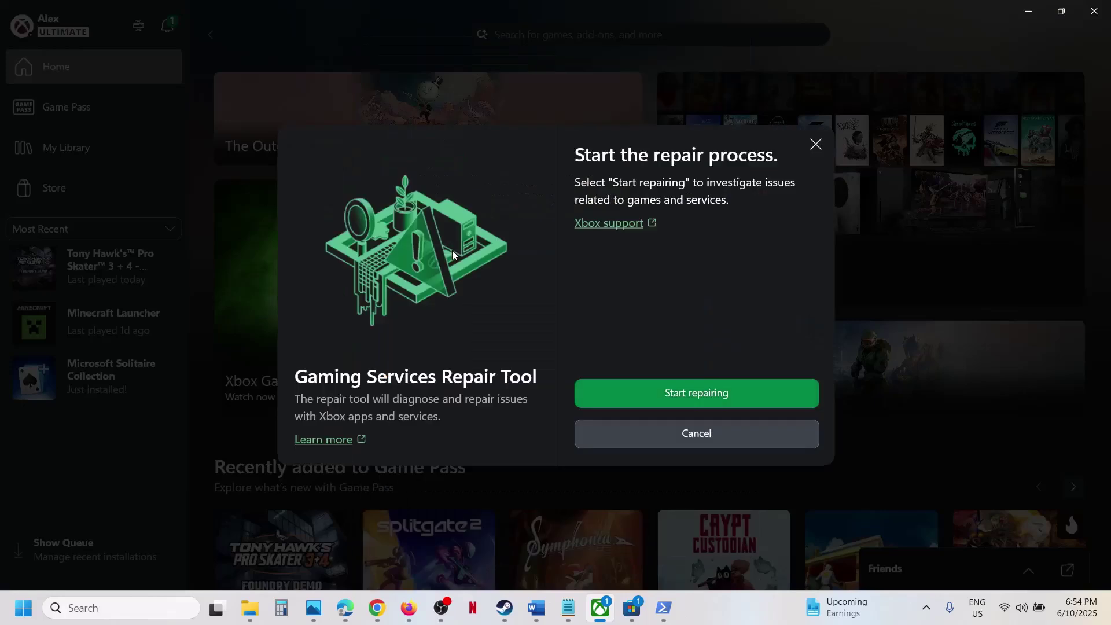
{"action": "left_click", "coordinate": [752, 405]}
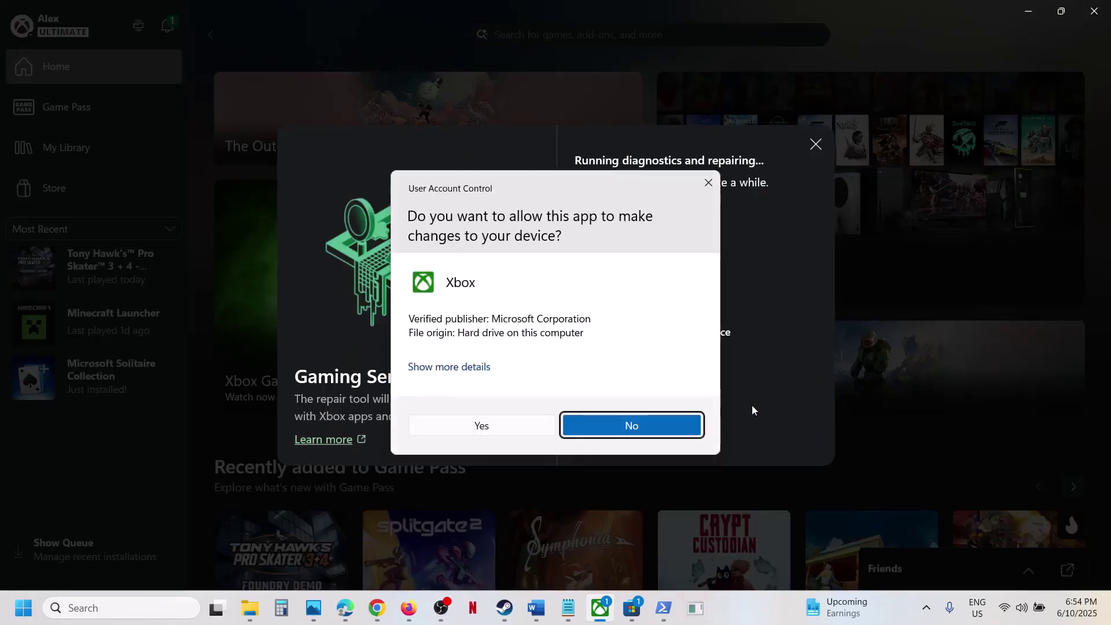
{"action": "left_click", "coordinate": [519, 427]}
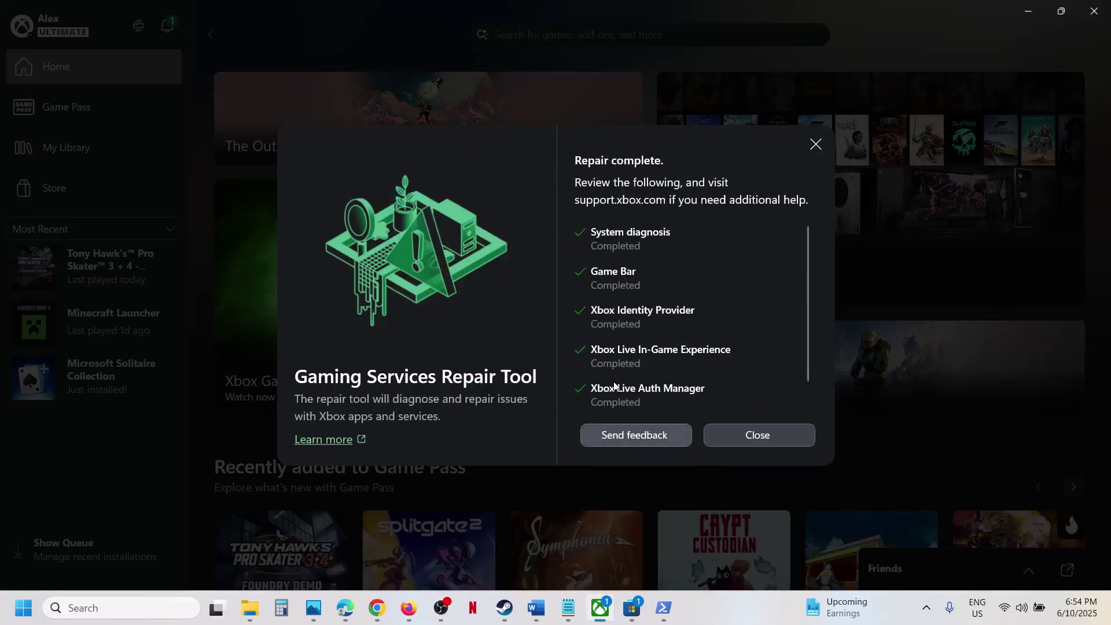
{"action": "scroll", "coordinate": [613, 382], "scroll_direction": "down", "scroll_amount": 1}
{"action": "scroll", "coordinate": [614, 381], "scroll_direction": "up", "scroll_amount": 1}
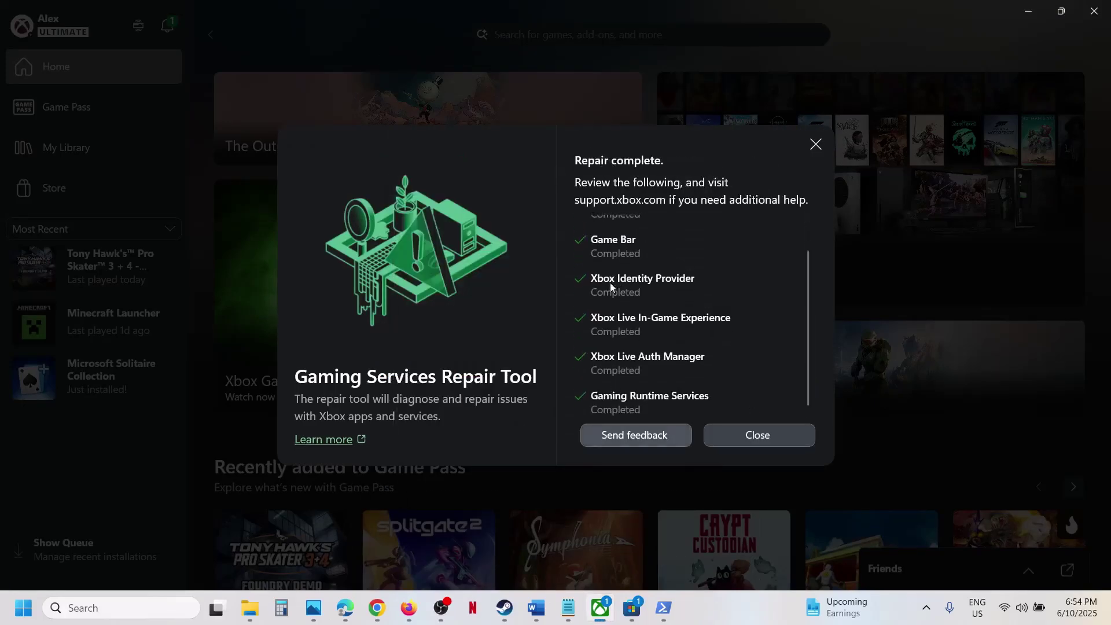
{"action": "left_click", "coordinate": [741, 440]}
{"action": "left_click", "coordinate": [926, 608]}
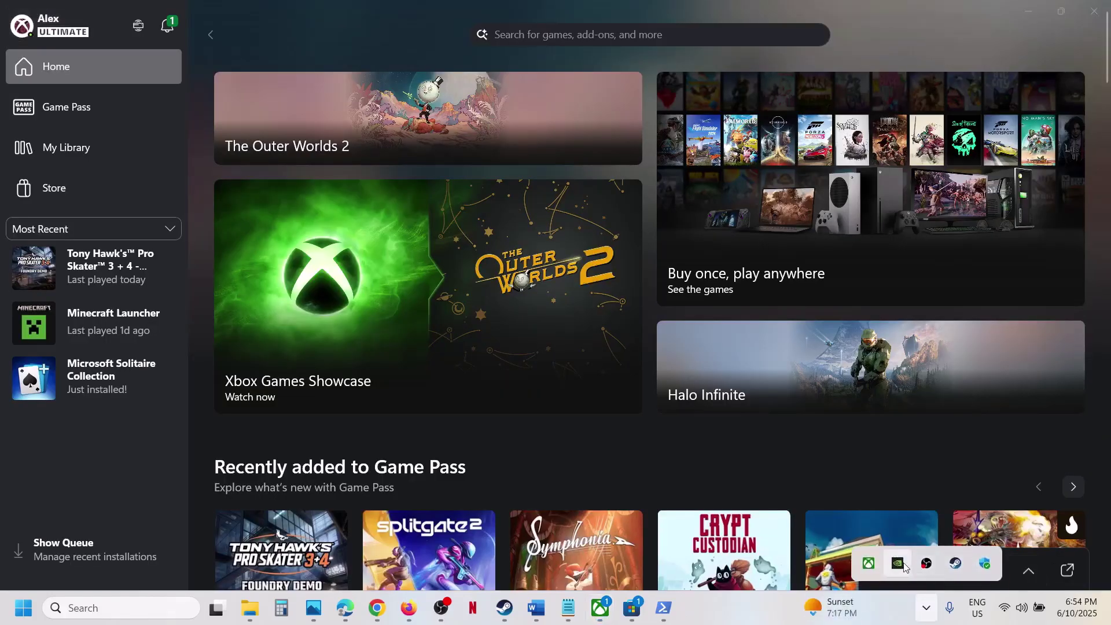
- Quit the Xbox app completely from its tray icon
{"action": "right_click", "coordinate": [877, 566]}
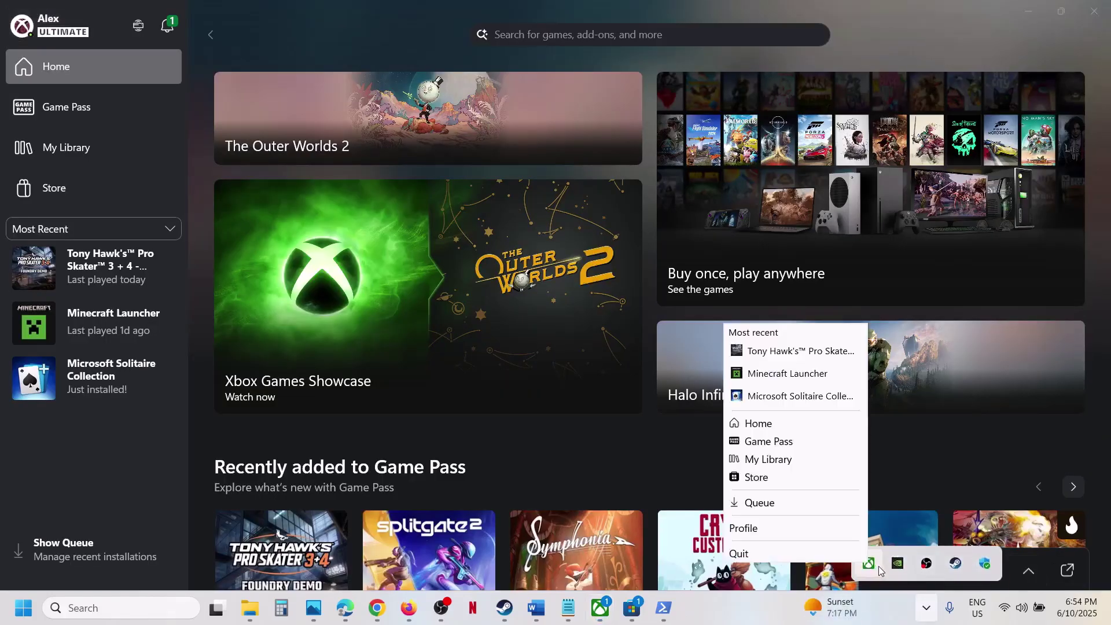
{"action": "left_click", "coordinate": [832, 551]}
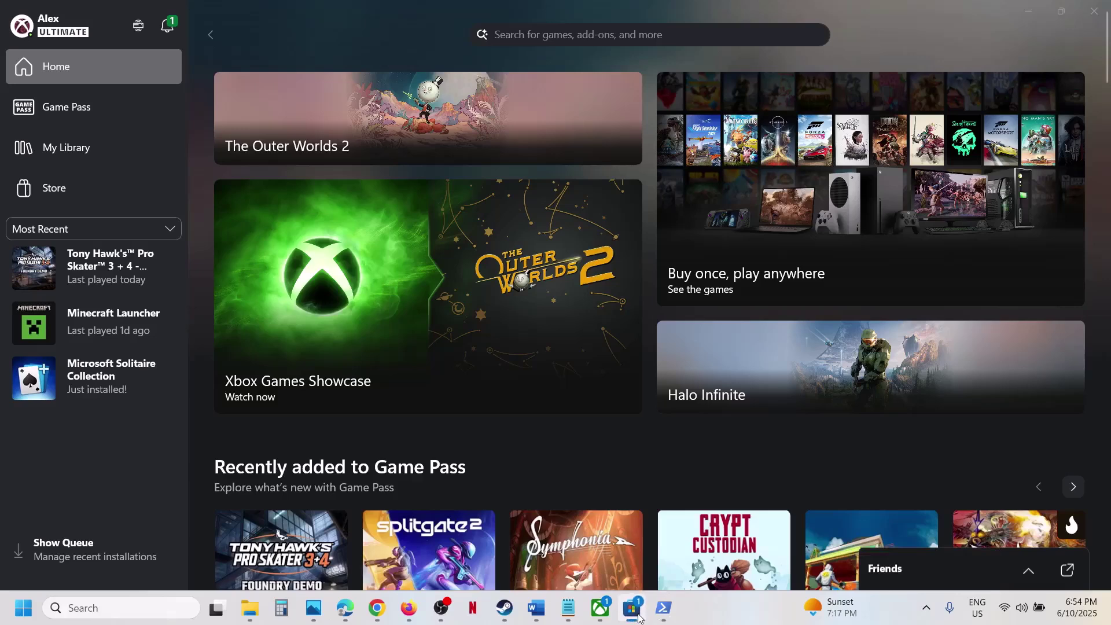
{"action": "right_click", "coordinate": [632, 608]}
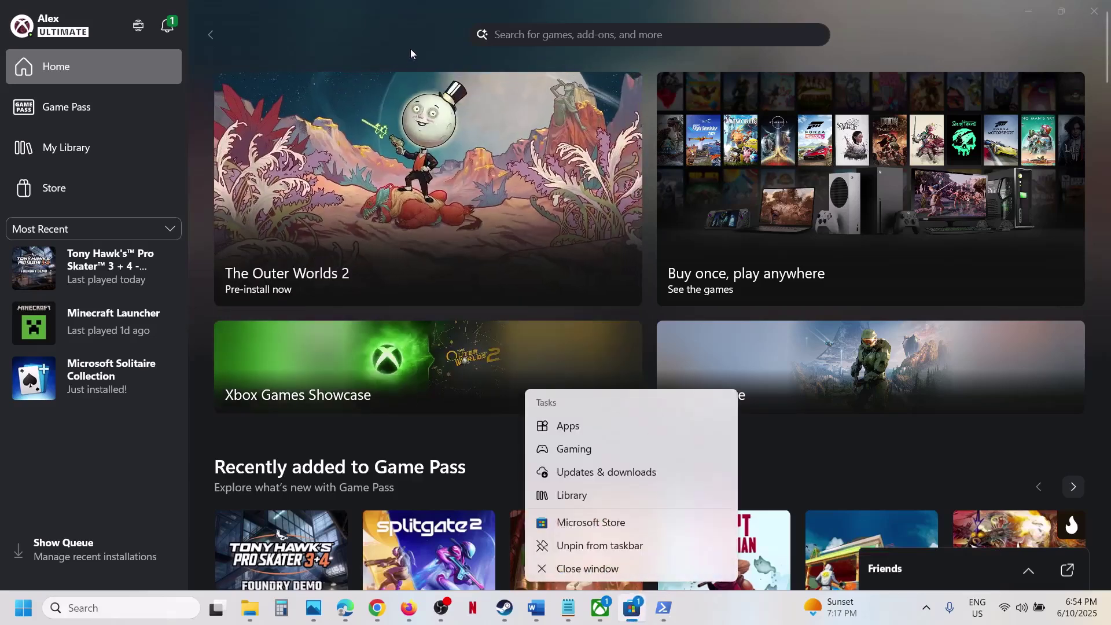
{"action": "left_click", "coordinate": [410, 52]}
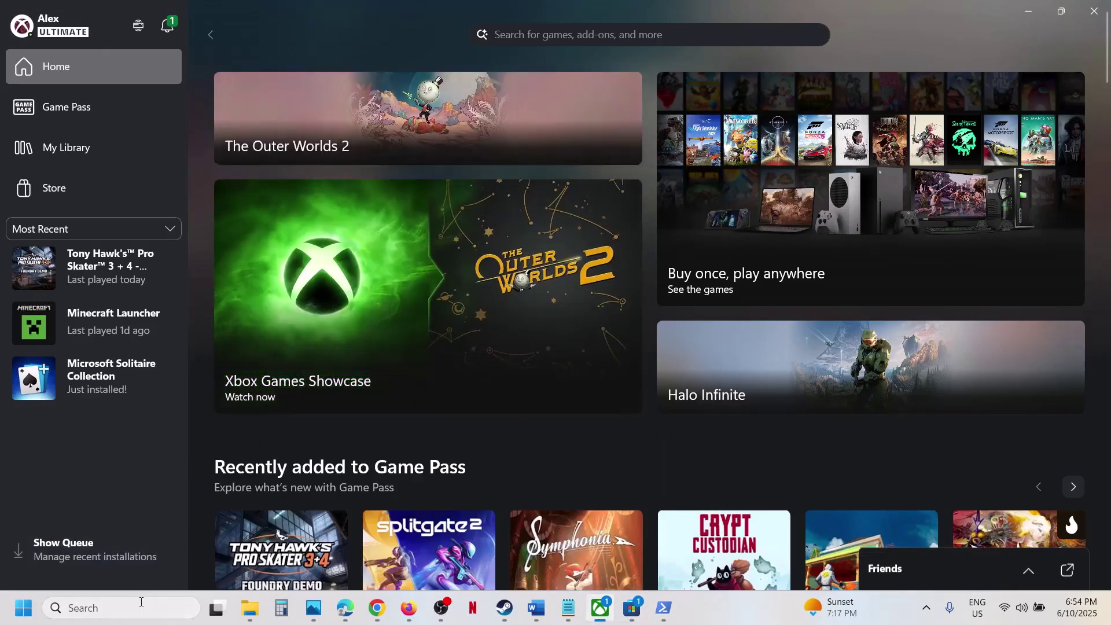
- Search Windows for 'box' to relaunch the Xbox app
{"action": "left_click", "coordinate": [137, 604]}
{"action": "type", "text": "box"}
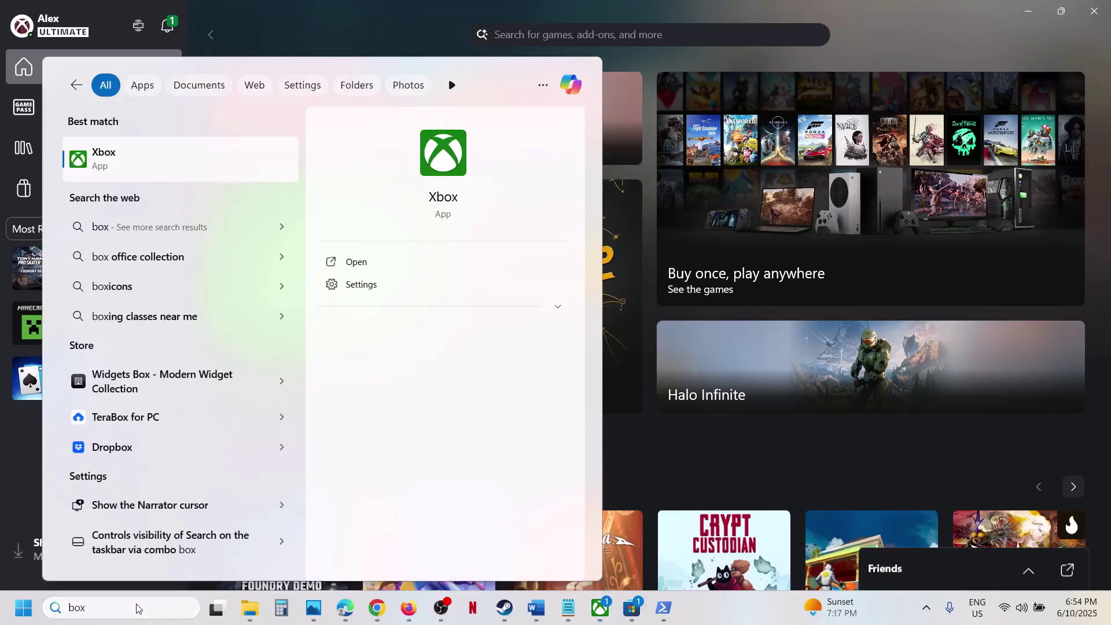
{"action": "key", "text": "Escape"}
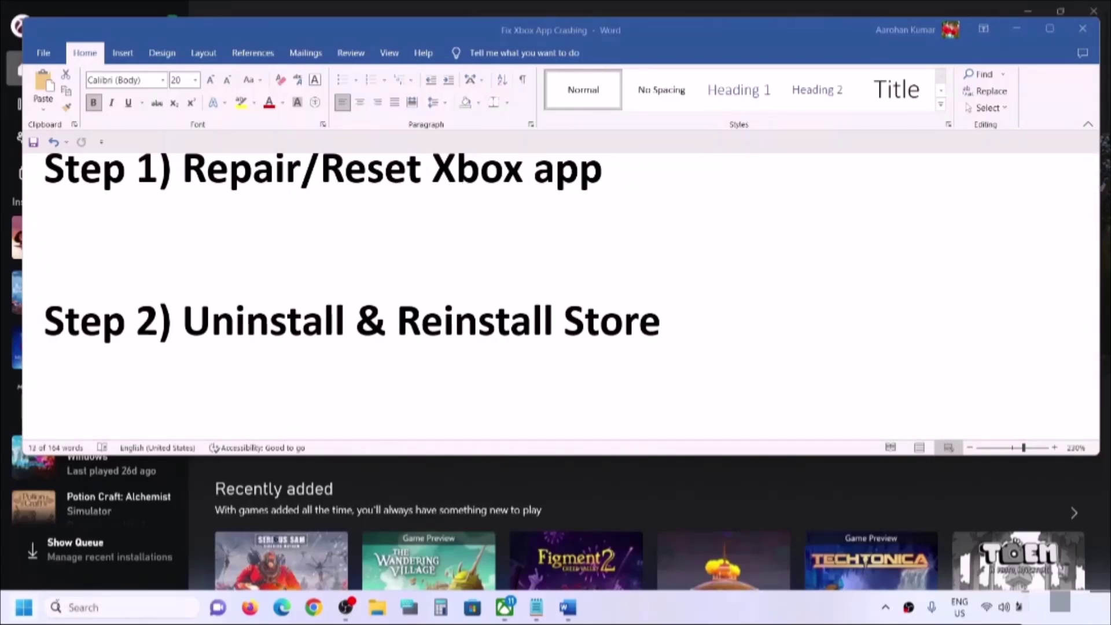
- Search Windows for 'xbox' and bring up the Xbox result's options
{"action": "left_click", "coordinate": [81, 607]}
{"action": "type", "text": "xbox"}
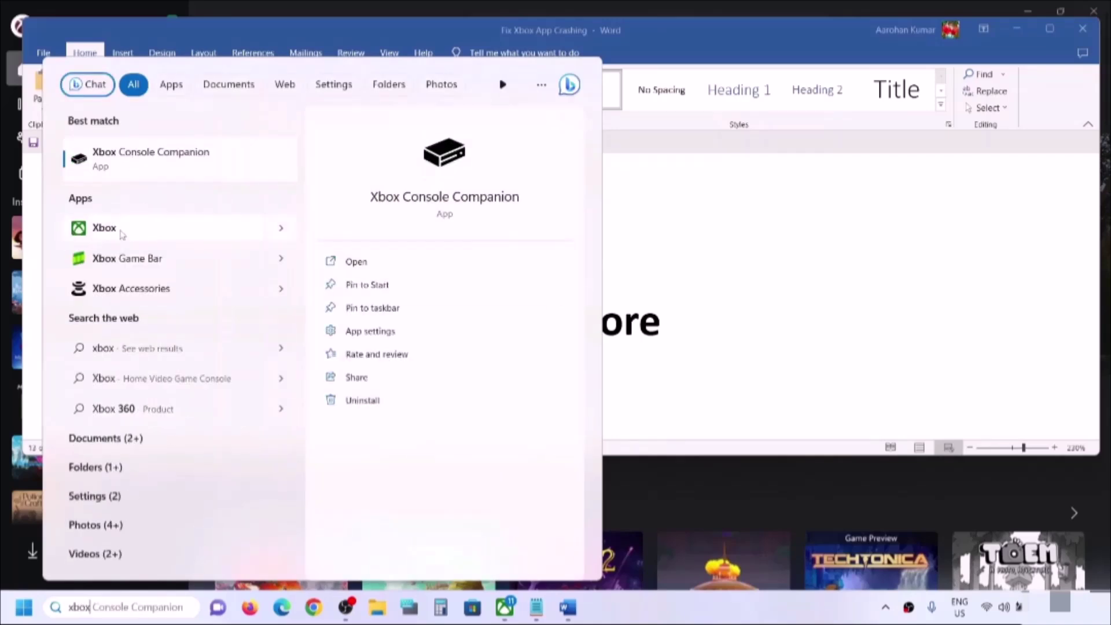
{"action": "right_click", "coordinate": [122, 234]}
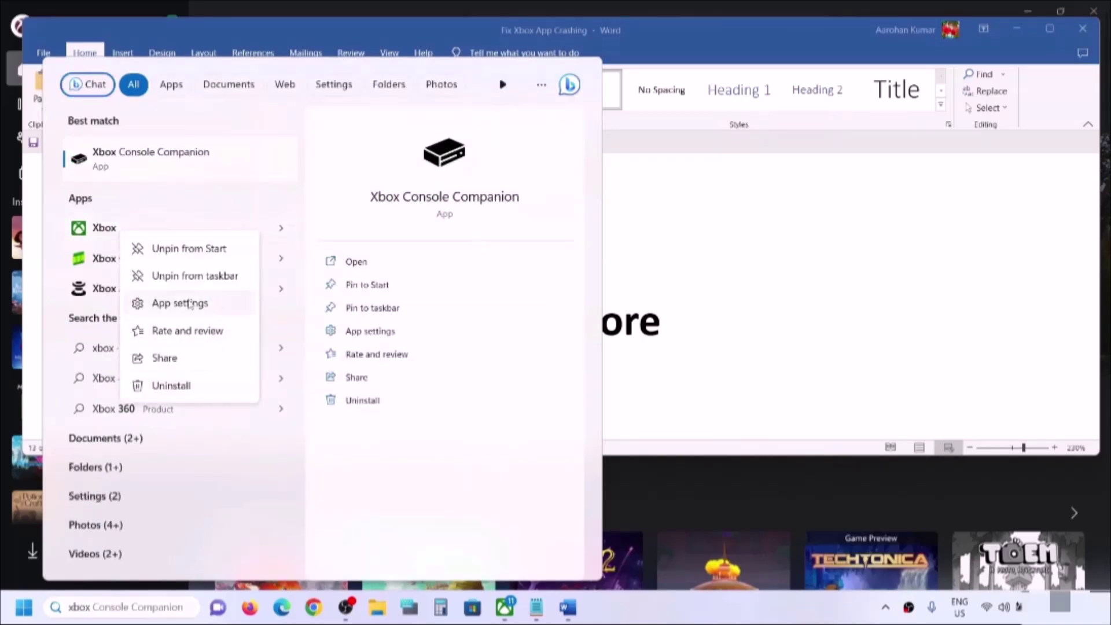
- Open Windows Settings on the Apps page from the Start menu
{"action": "left_click", "coordinate": [8, 612]}
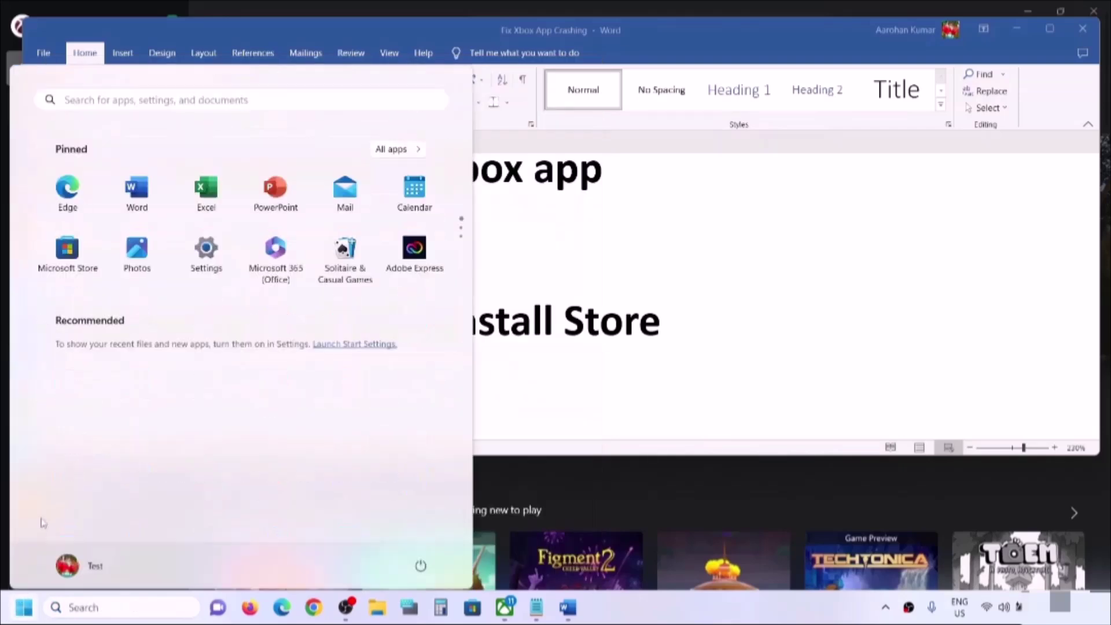
{"action": "left_click", "coordinate": [206, 243]}
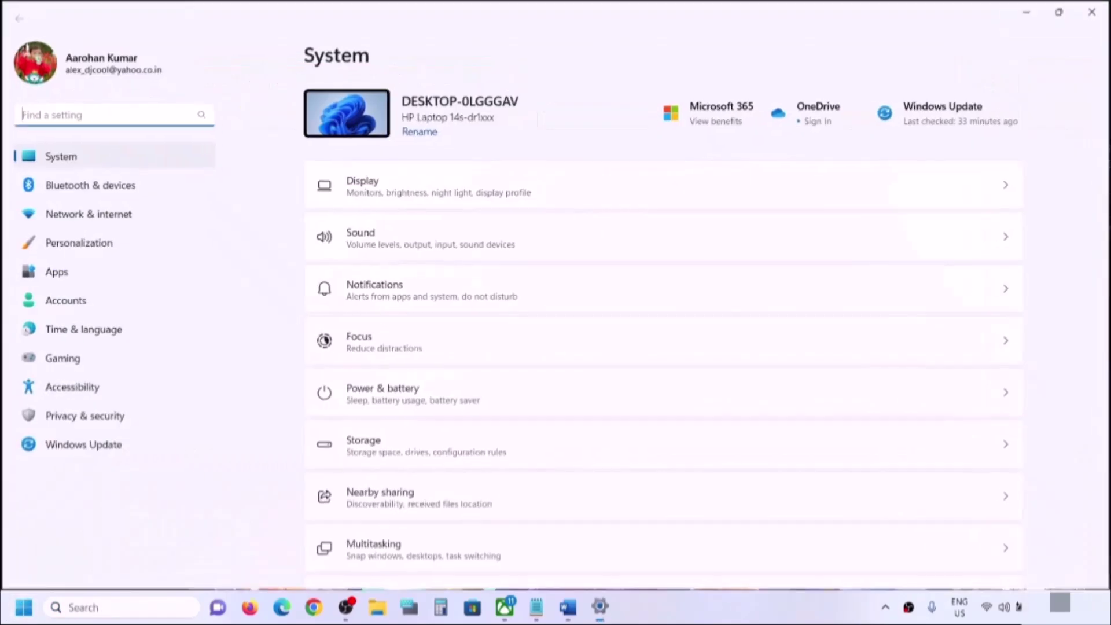
{"action": "left_click", "coordinate": [105, 271]}
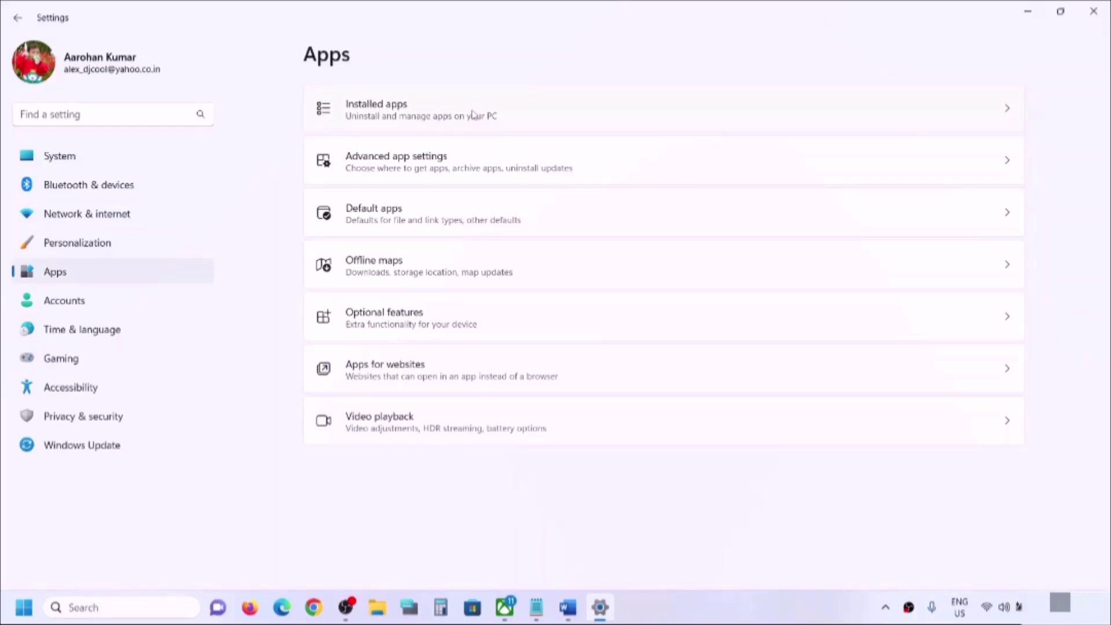
- Filter Installed apps for 'xbox' and open the Xbox app's Advanced options down to Reset
{"action": "left_click", "coordinate": [380, 114]}
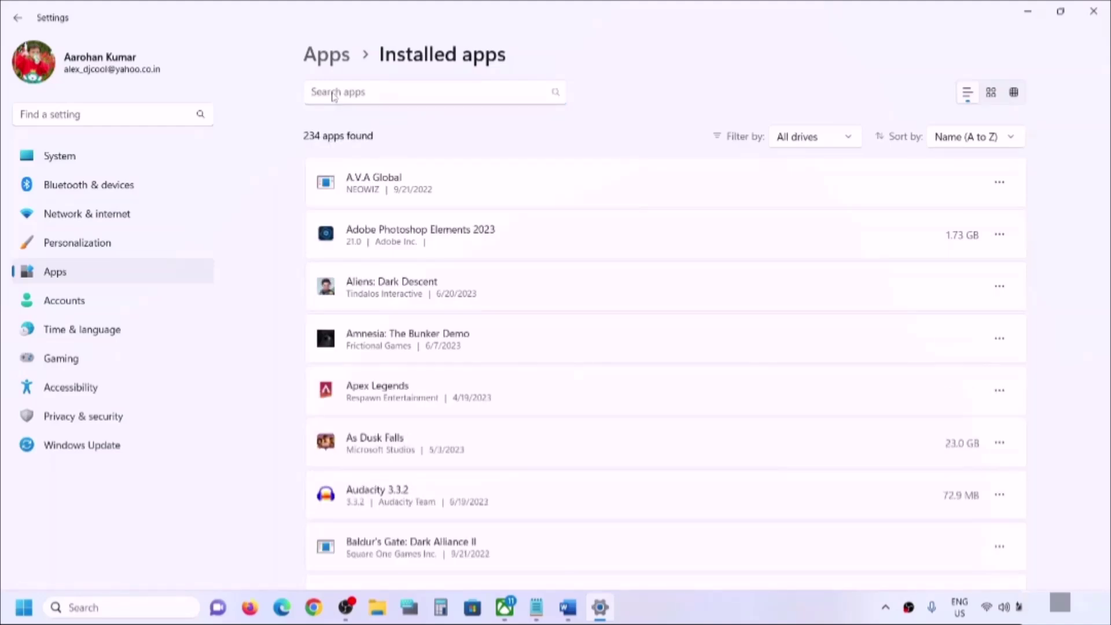
{"action": "left_click", "coordinate": [360, 92]}
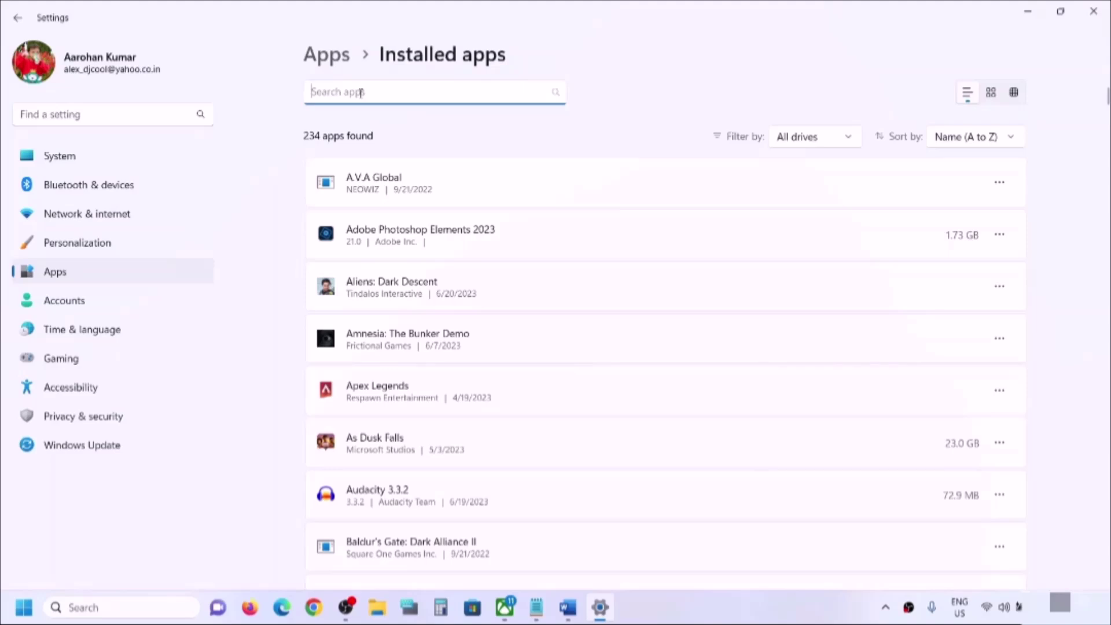
{"action": "type", "text": "x"}
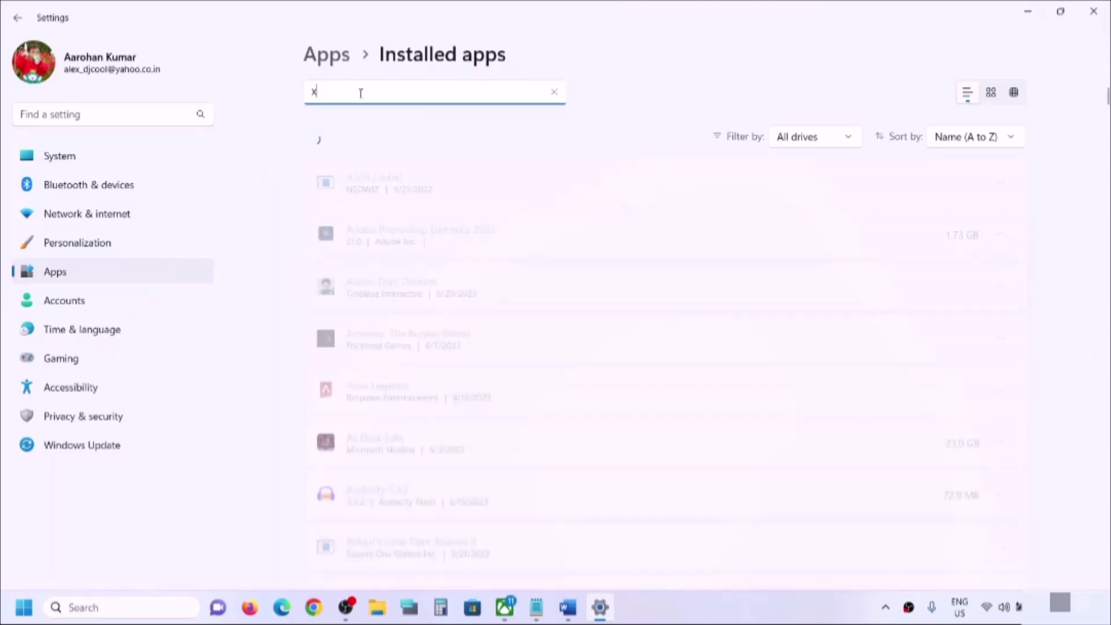
{"action": "type", "text": "box"}
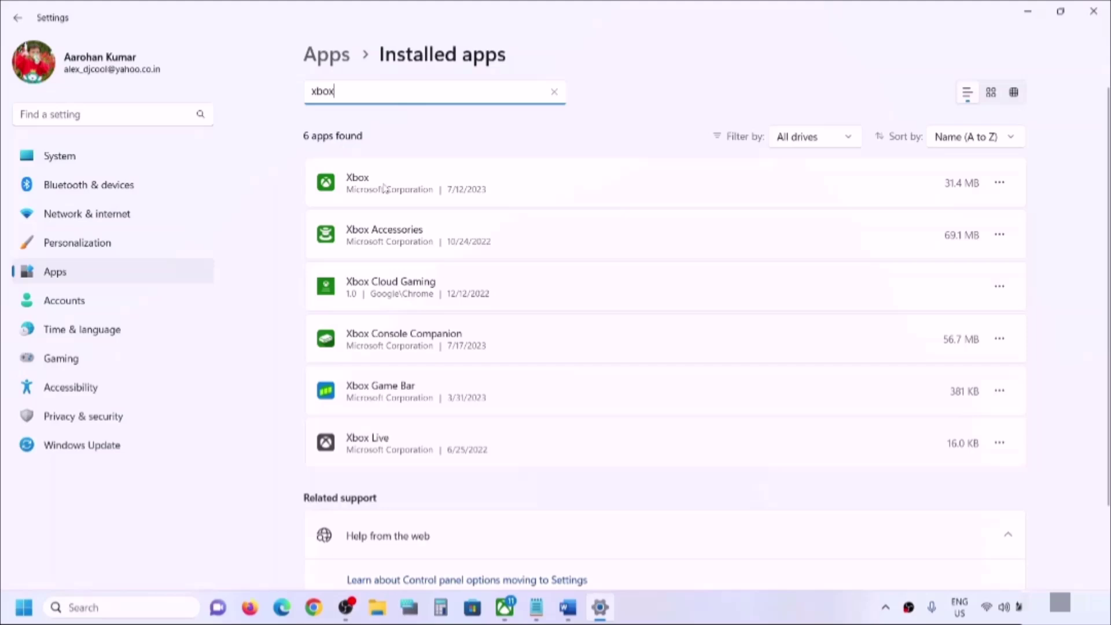
{"action": "left_click", "coordinate": [1003, 184]}
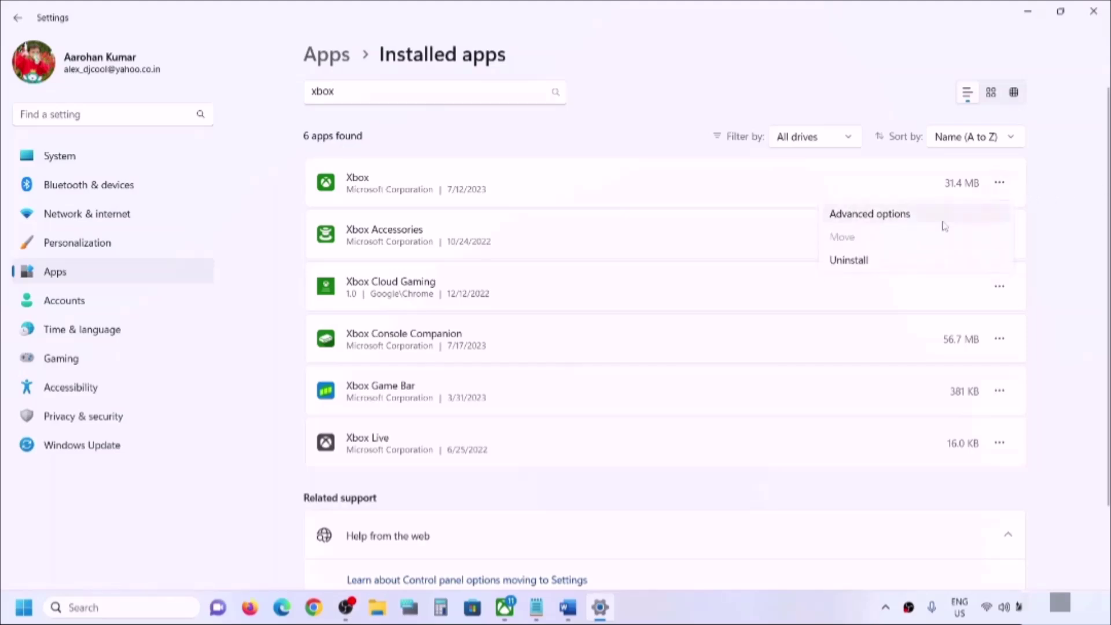
{"action": "left_click", "coordinate": [857, 215]}
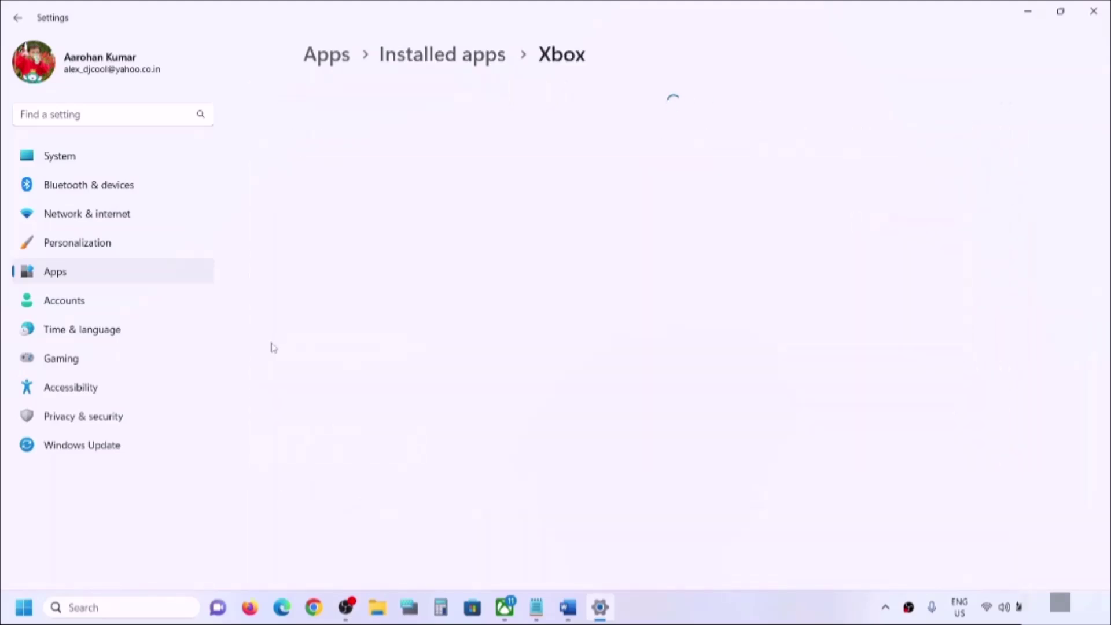
{"action": "scroll", "coordinate": [355, 319], "scroll_direction": "down", "scroll_amount": 10}
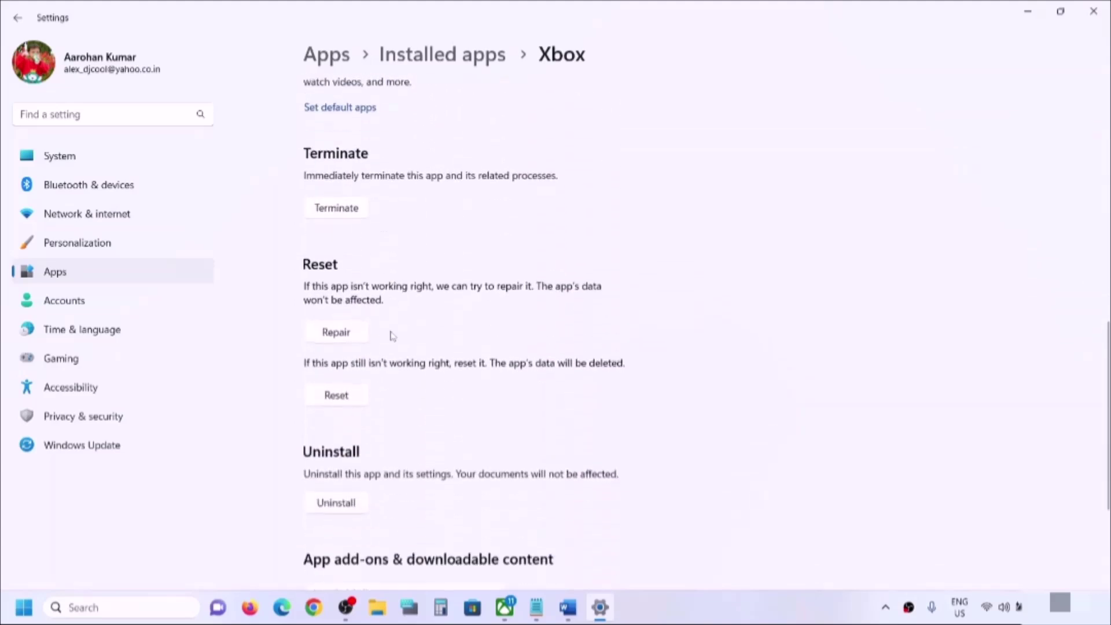
- Repair the Xbox app, then reset it and confirm the reset
{"action": "left_click", "coordinate": [348, 335]}
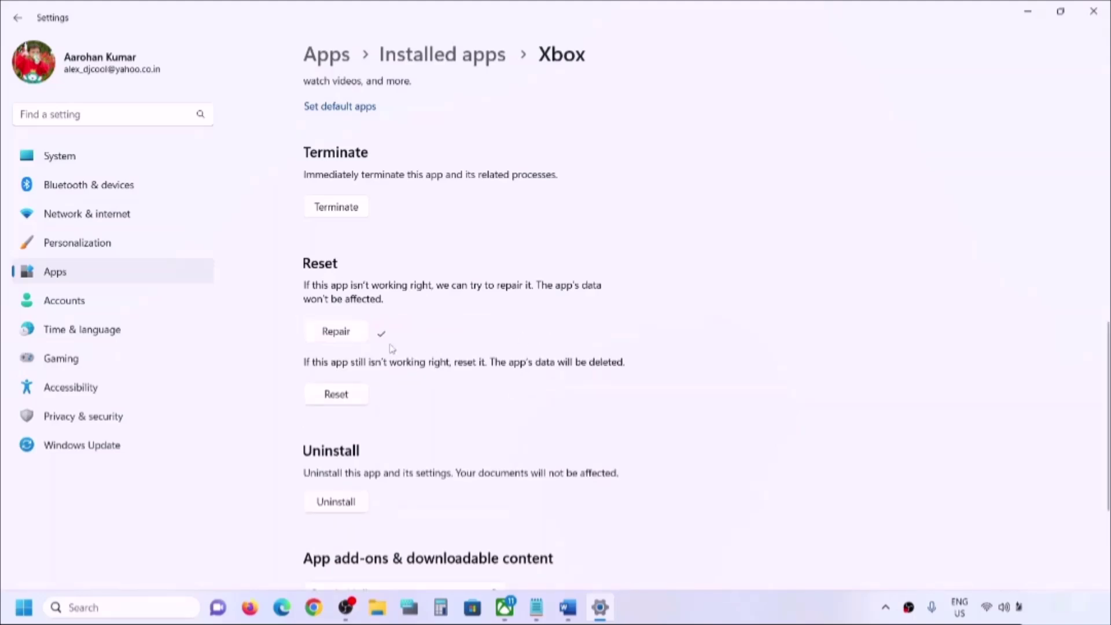
{"action": "left_click", "coordinate": [349, 399]}
{"action": "left_click", "coordinate": [405, 359]}
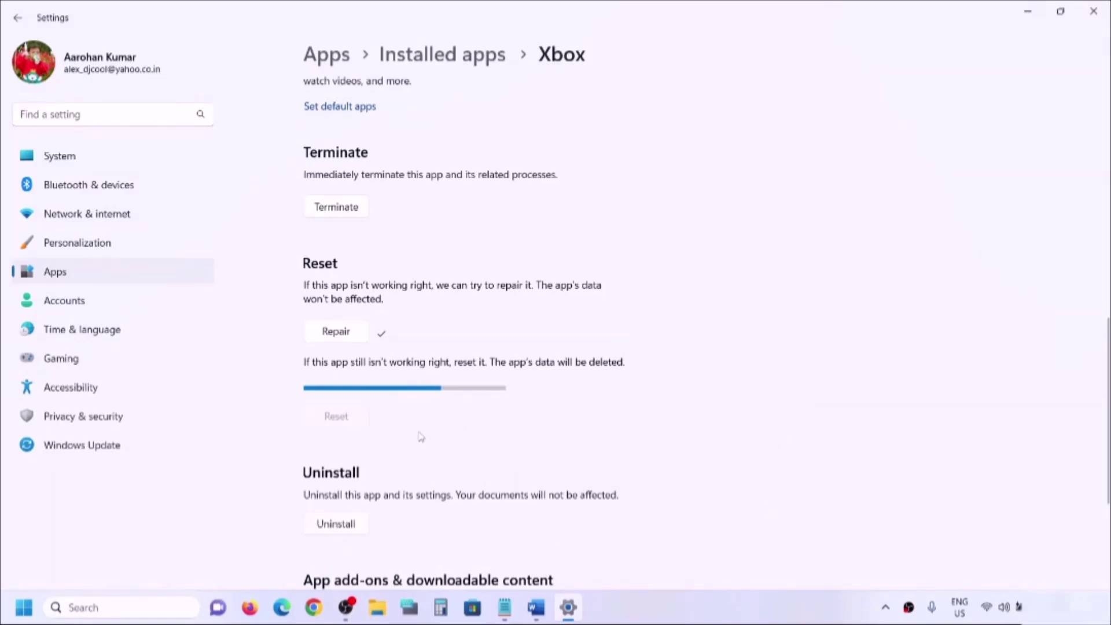
{"action": "left_click", "coordinate": [535, 607]}
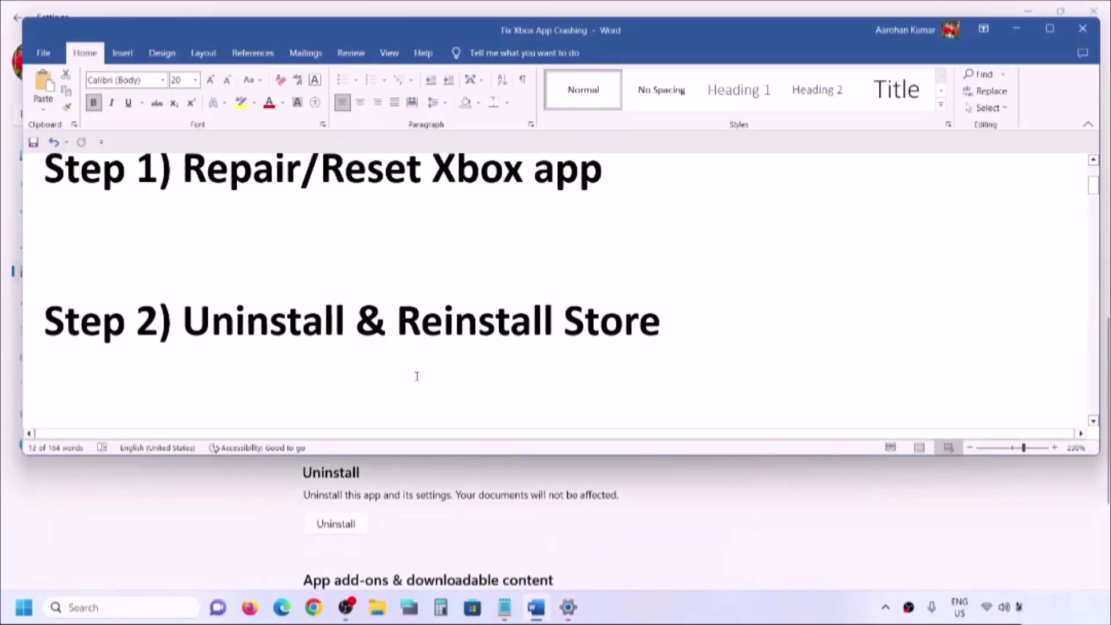
- Replace 'Store' with 'Xbox app' so Step 2 reads 'Uninstall & Reinstall Xbox app'
{"action": "left_click_drag", "start_coordinate": [184, 321], "coordinate": [737, 310]}
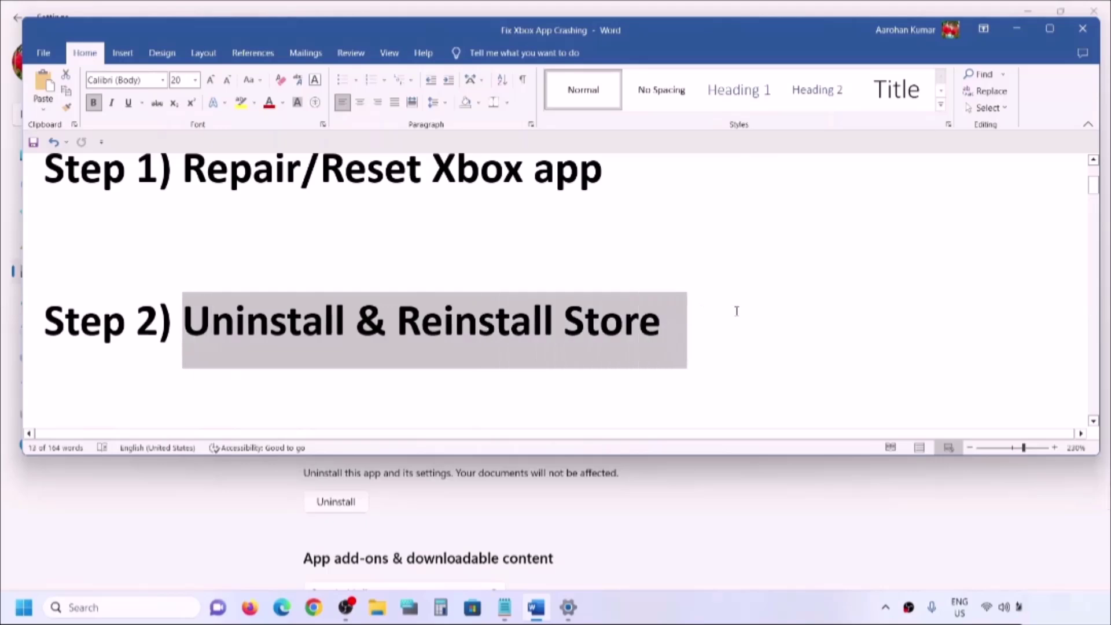
{"action": "scroll", "coordinate": [377, 363], "scroll_direction": "up", "scroll_amount": 3}
{"action": "scroll", "coordinate": [611, 311], "scroll_direction": "down", "scroll_amount": 4}
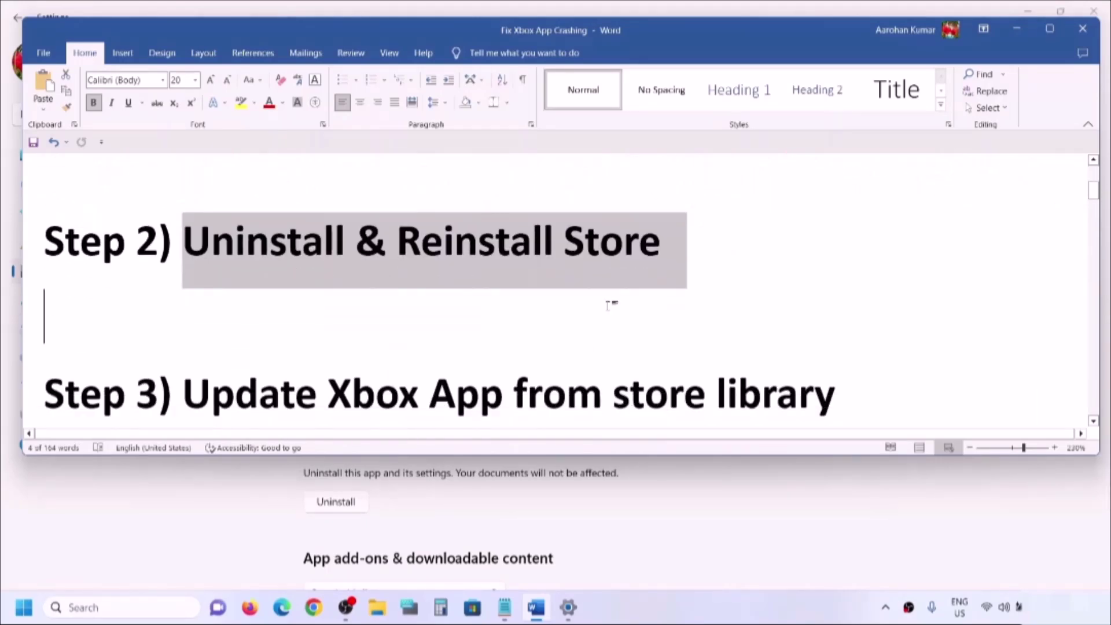
{"action": "left_click", "coordinate": [611, 304]}
{"action": "left_click_drag", "start_coordinate": [702, 231], "coordinate": [571, 236]}
{"action": "type", "text": "Xbox"}
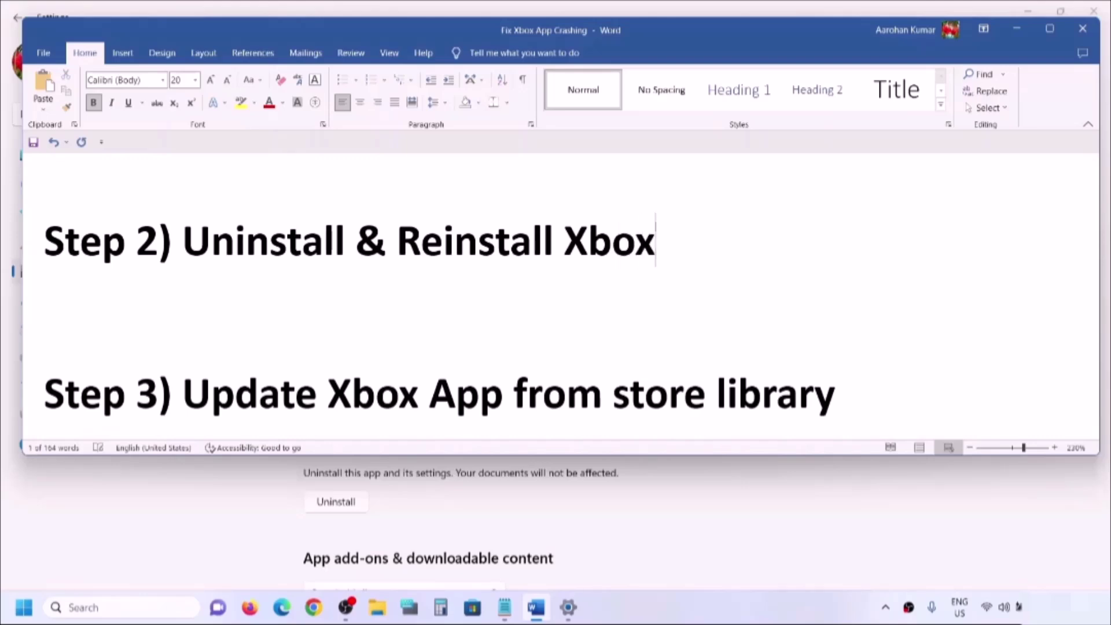
{"action": "type", "text": " app"}
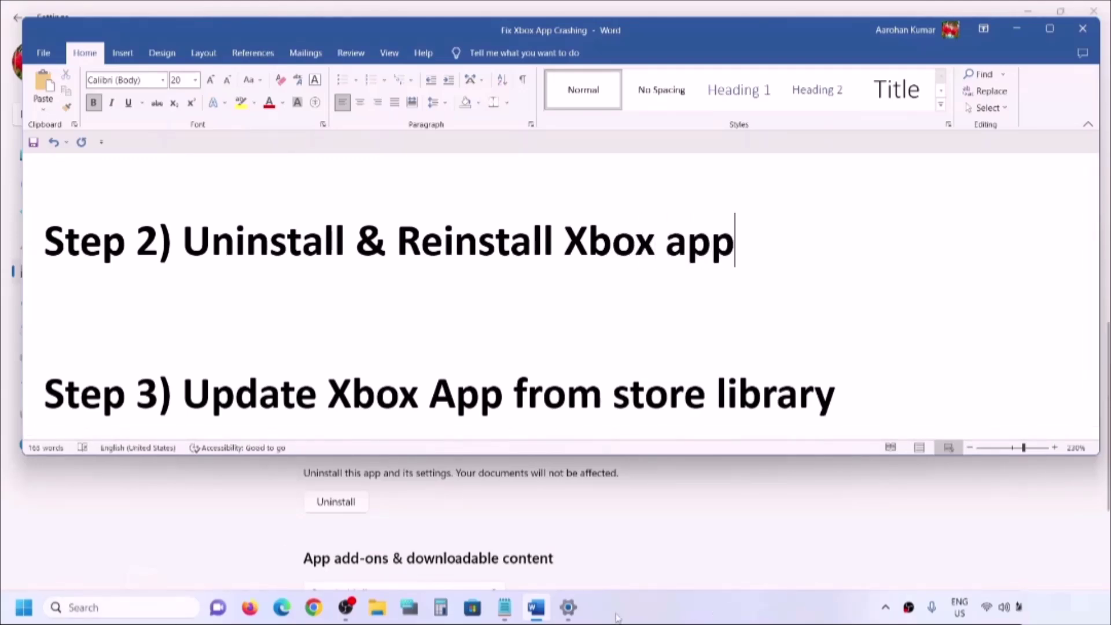
{"action": "left_click", "coordinate": [568, 607]}
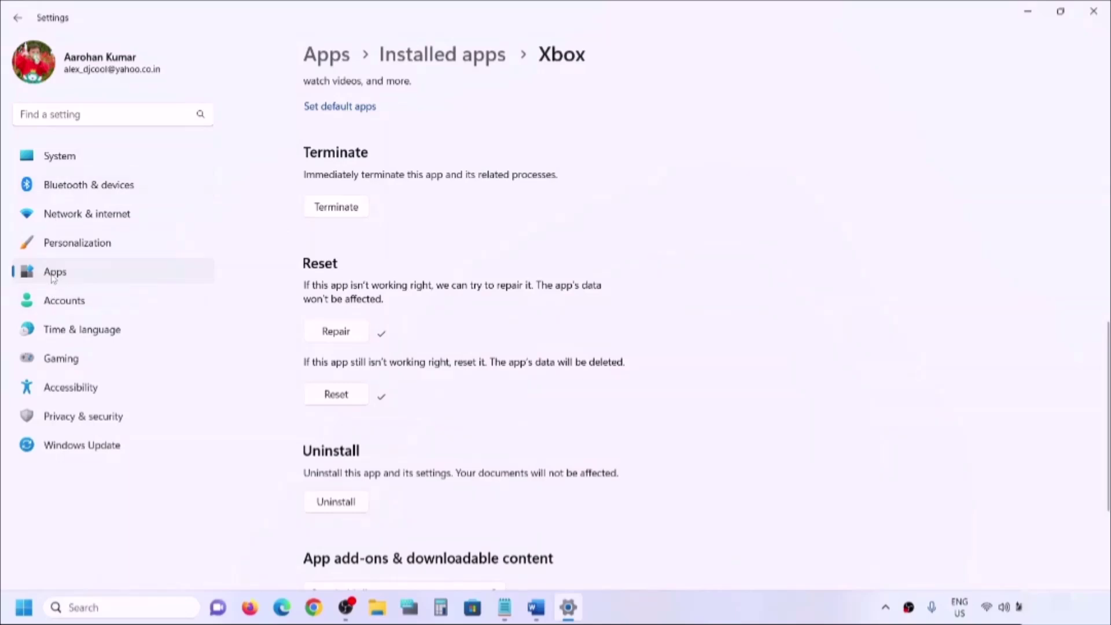
- Filter installed apps by 'xbox' and uninstall the Xbox app, confirming the removal
{"action": "left_click", "coordinate": [52, 277]}
{"action": "left_click", "coordinate": [400, 108]}
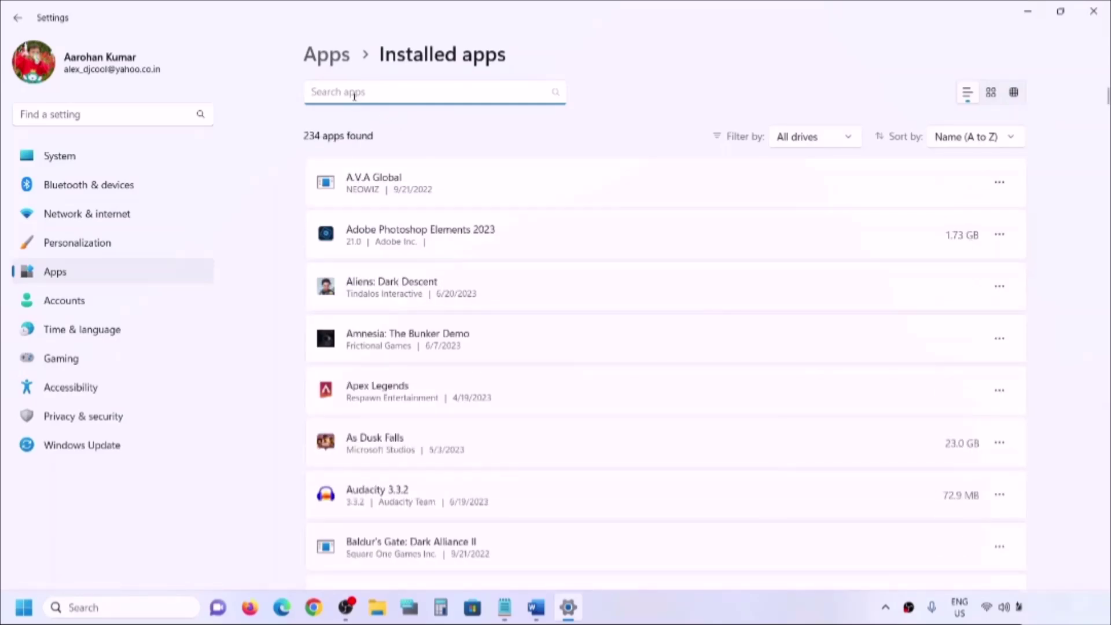
{"action": "type", "text": "x"}
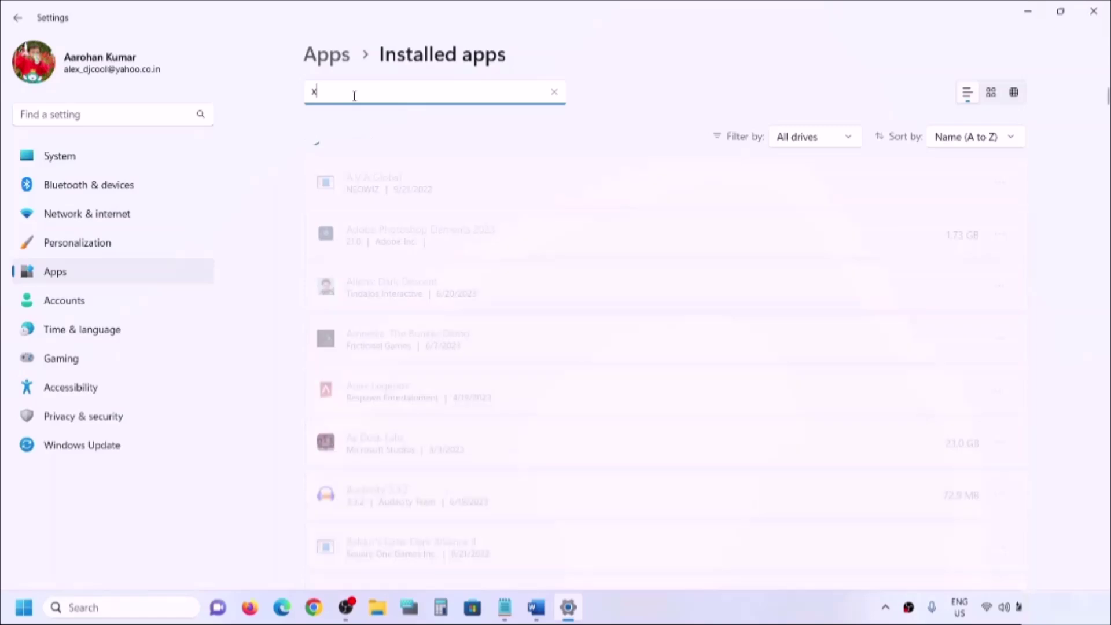
{"action": "type", "text": "box"}
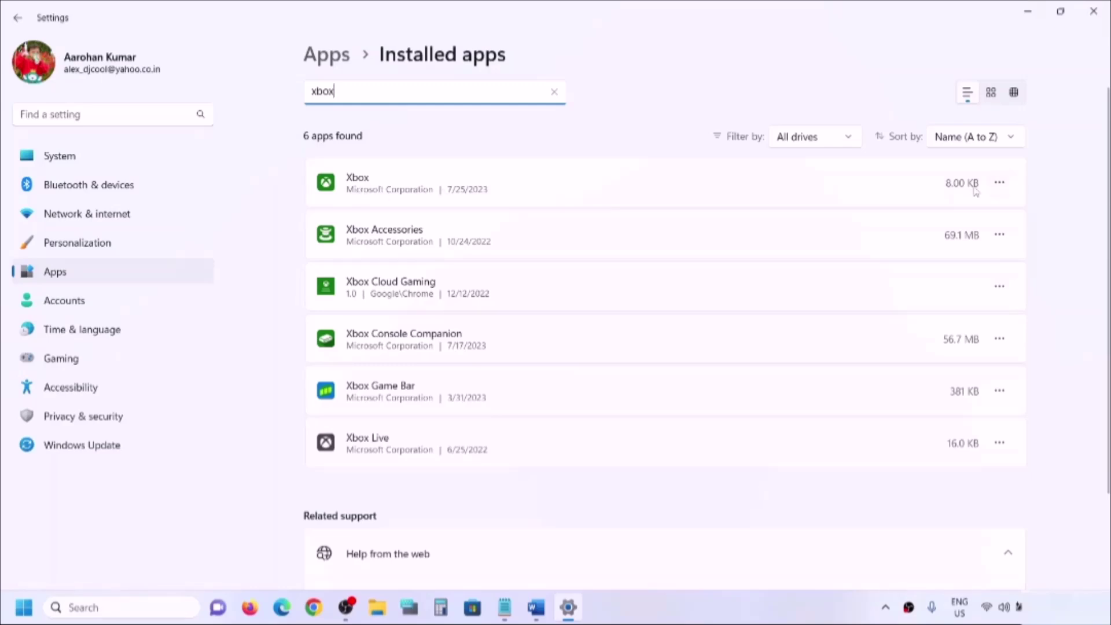
{"action": "left_click", "coordinate": [999, 182]}
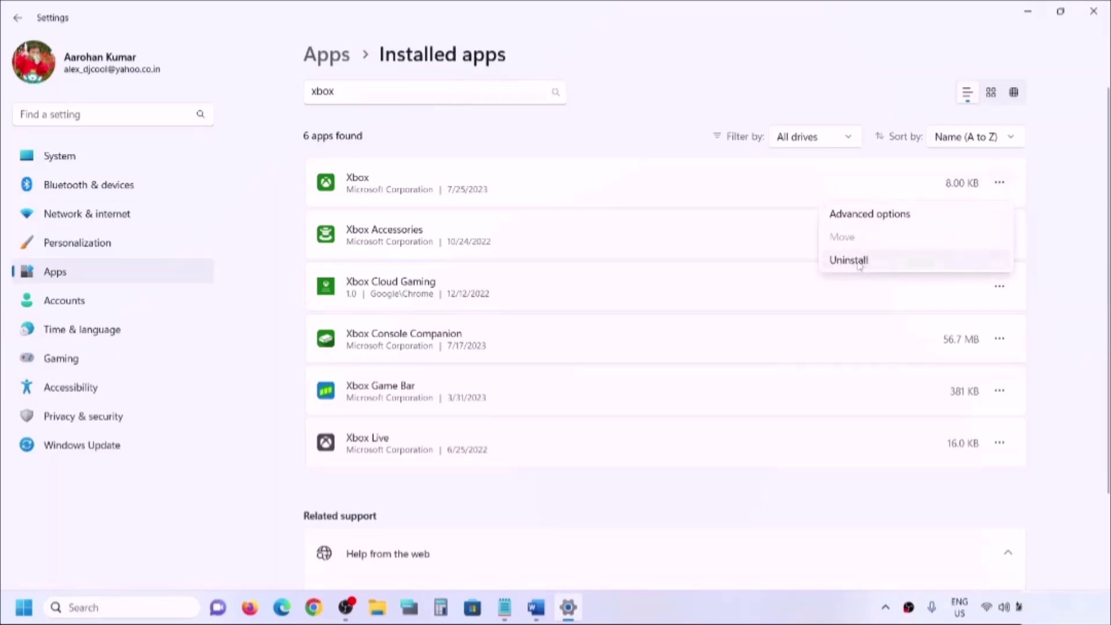
{"action": "left_click", "coordinate": [857, 261]}
{"action": "left_click", "coordinate": [948, 264]}
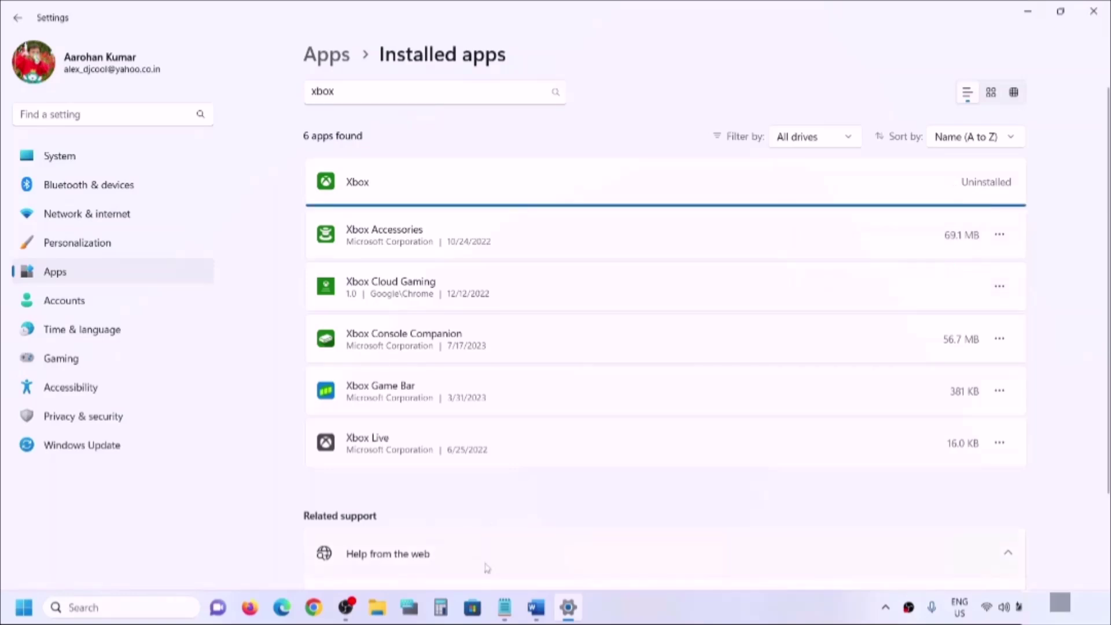
{"action": "left_click", "coordinate": [537, 615]}
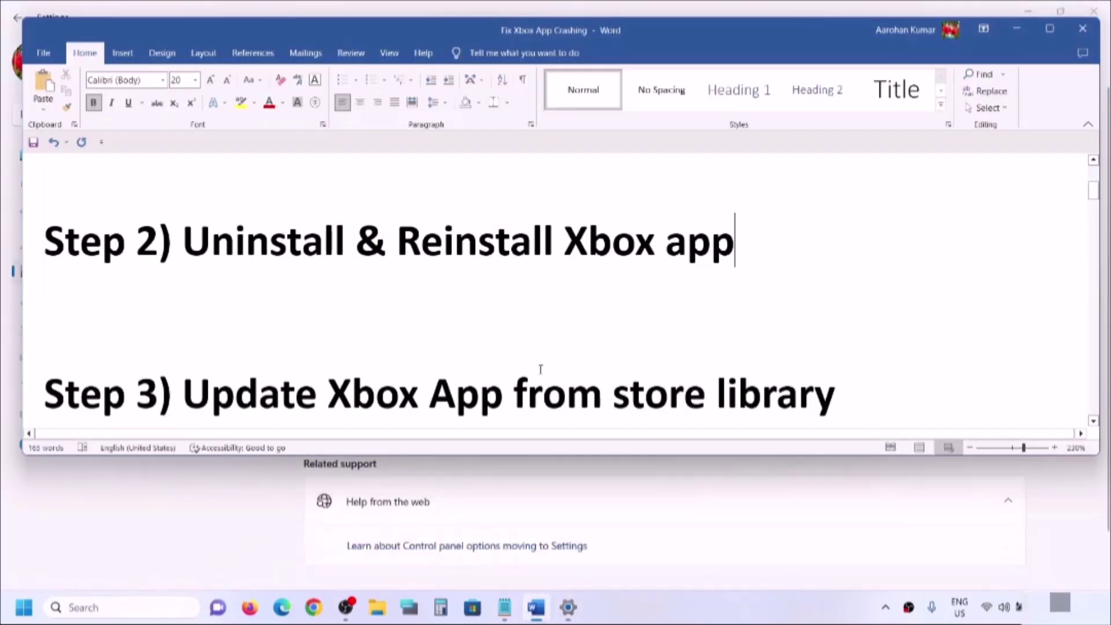
- Highlight 'Reinstall Xbox app' in the notes, then search the Store for 'xbox' and install the Xbox app
{"action": "left_click_drag", "start_coordinate": [454, 241], "coordinate": [752, 249]}
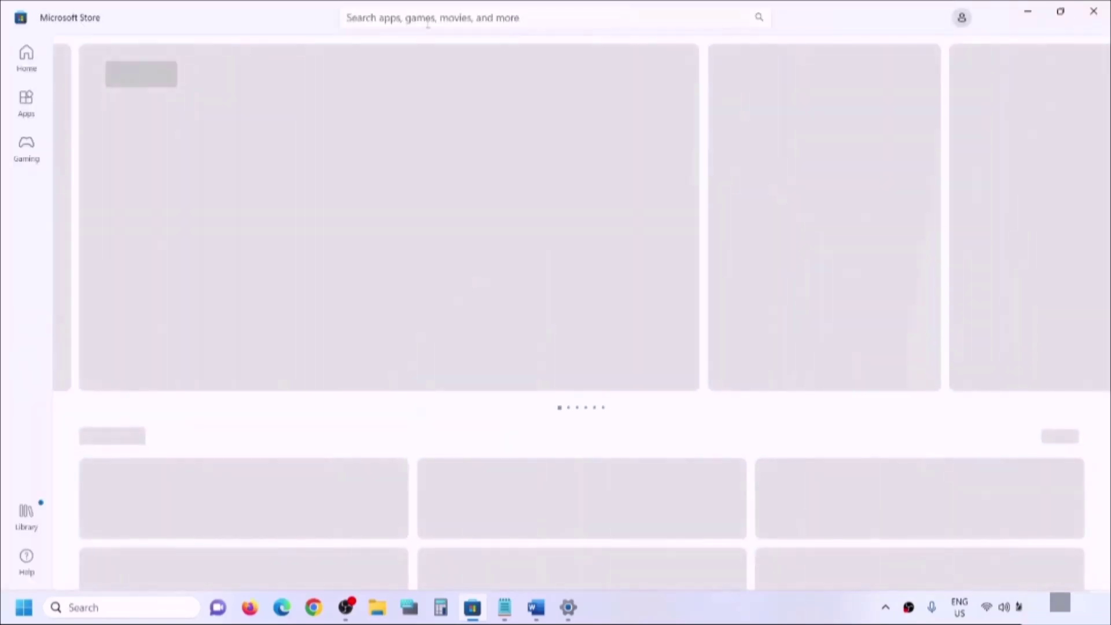
{"action": "left_click", "coordinate": [425, 18]}
{"action": "type", "text": "xbo"}
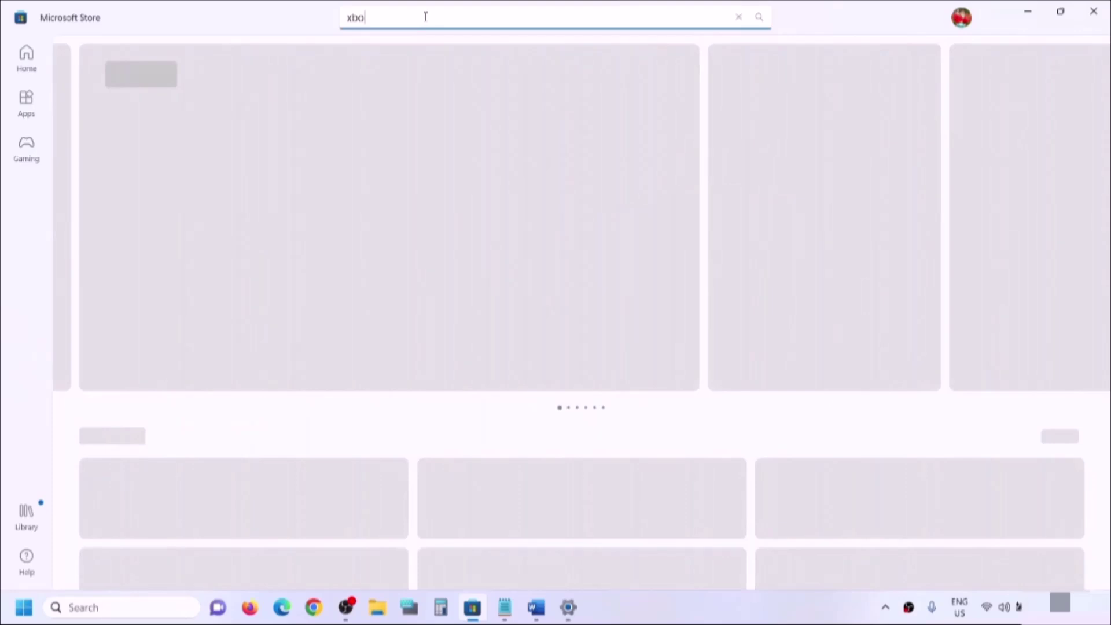
{"action": "type", "text": "x"}
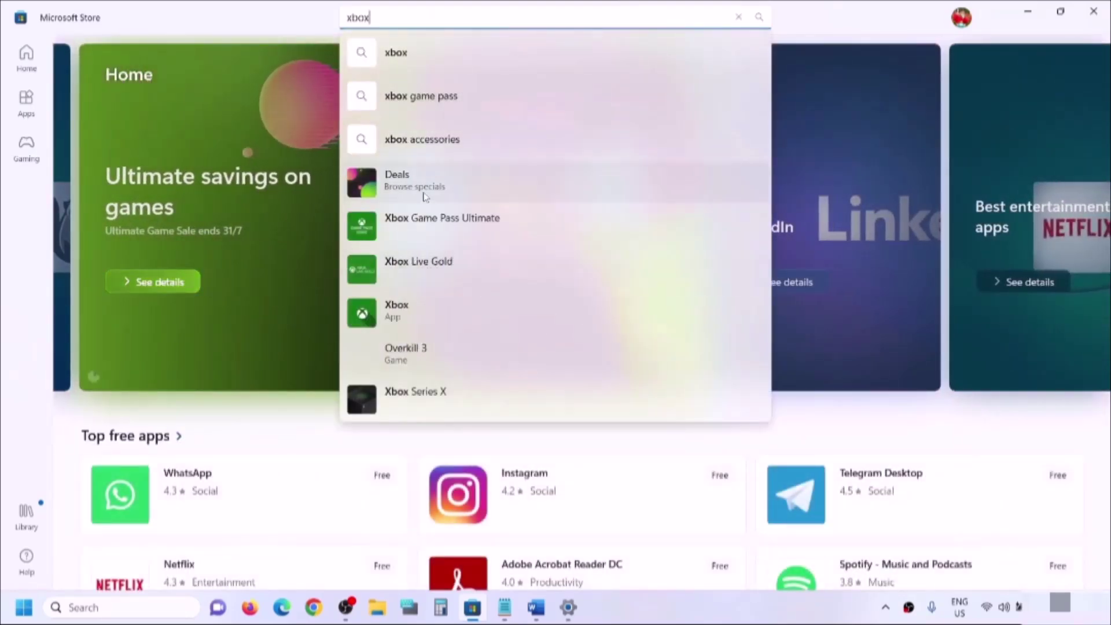
{"action": "left_click", "coordinate": [416, 312]}
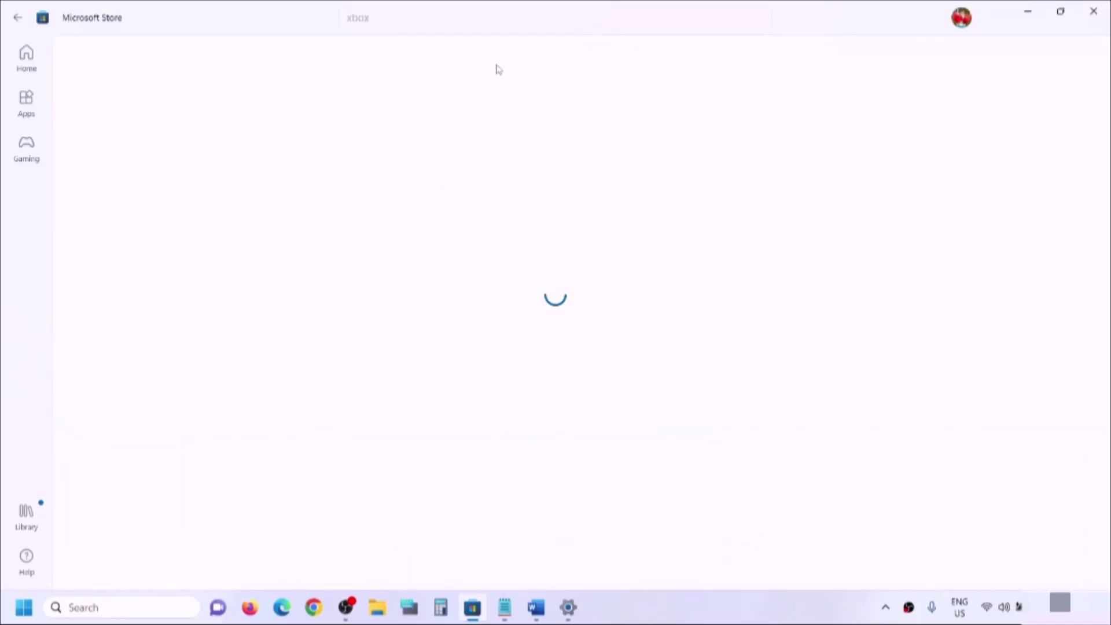
{"action": "left_click", "coordinate": [198, 289]}
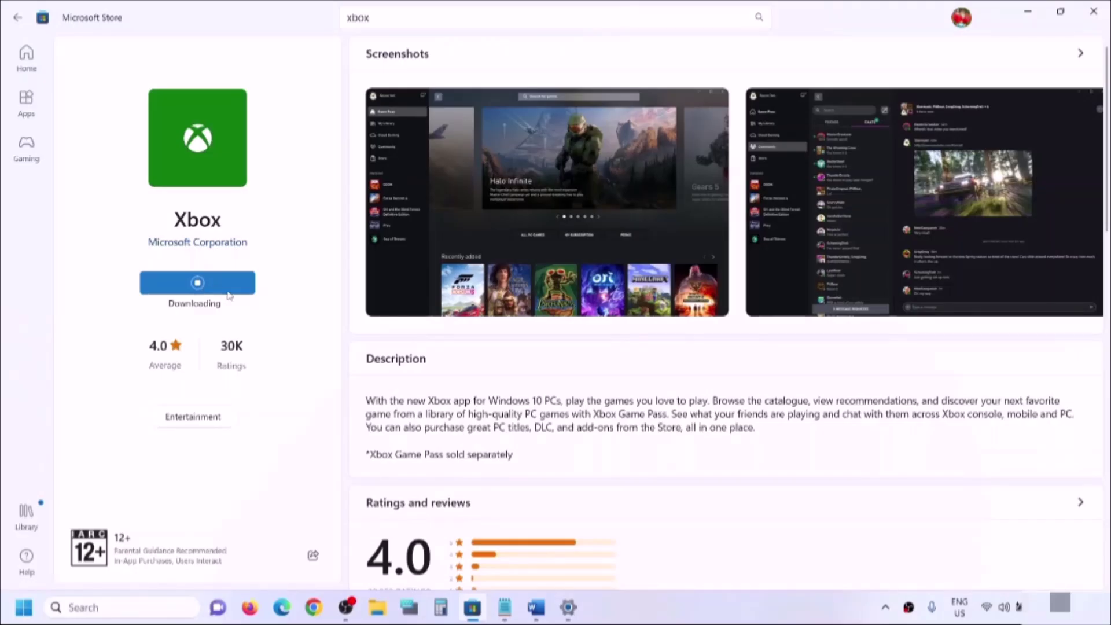
{"action": "left_click", "coordinate": [535, 525]}
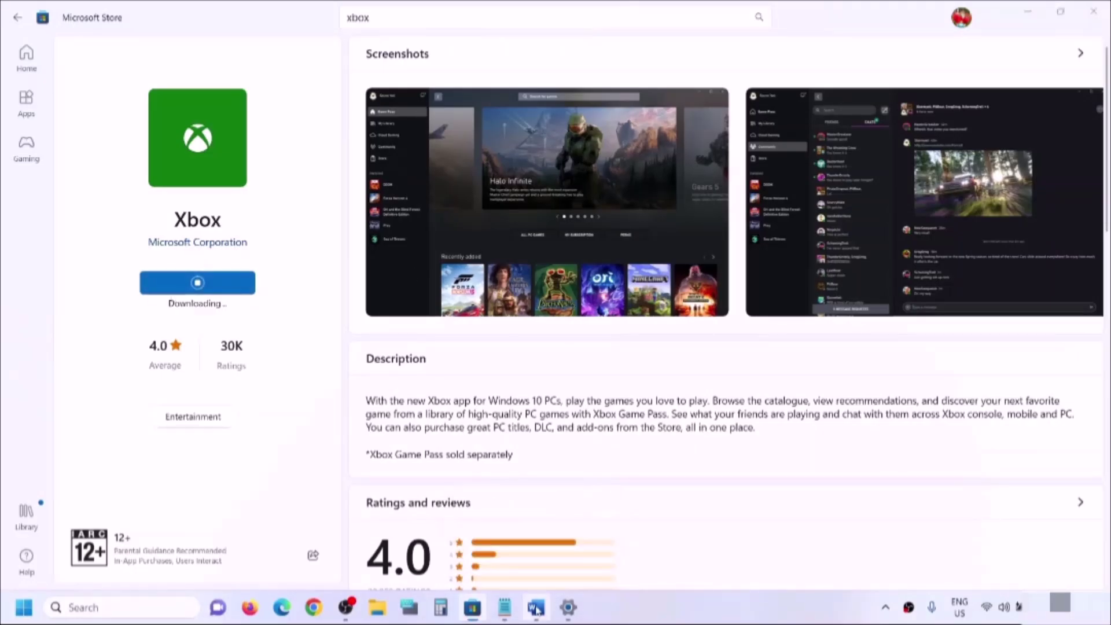
{"action": "scroll", "coordinate": [370, 359], "scroll_direction": "down", "scroll_amount": 2}
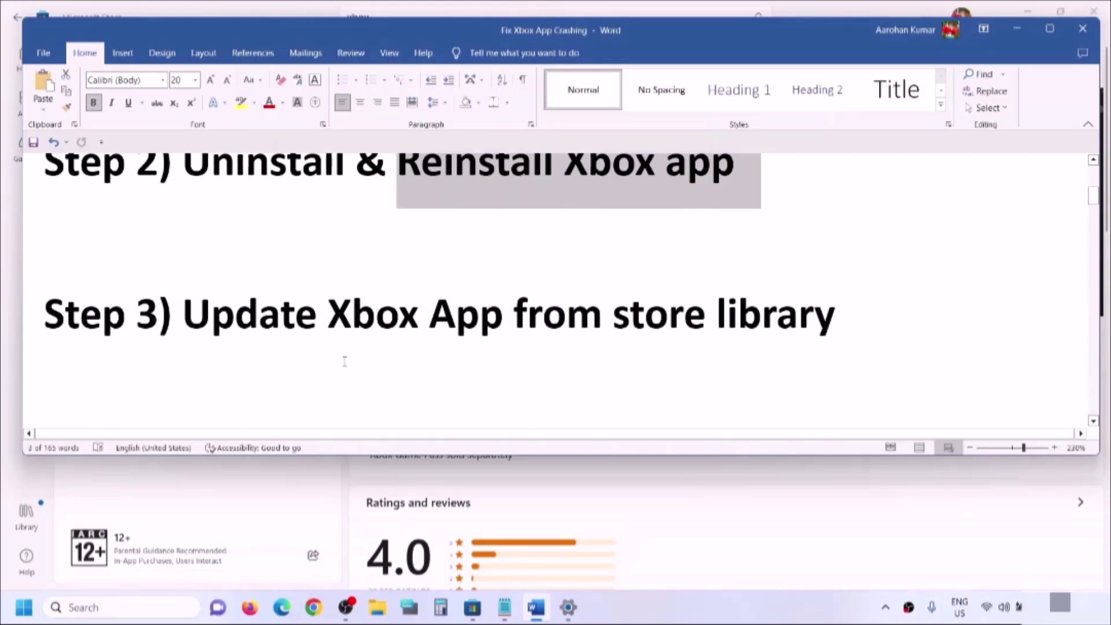
- Highlight the Step 3 heading about updating from the store library, then minimize the notes
{"action": "left_click_drag", "start_coordinate": [187, 307], "coordinate": [743, 305]}
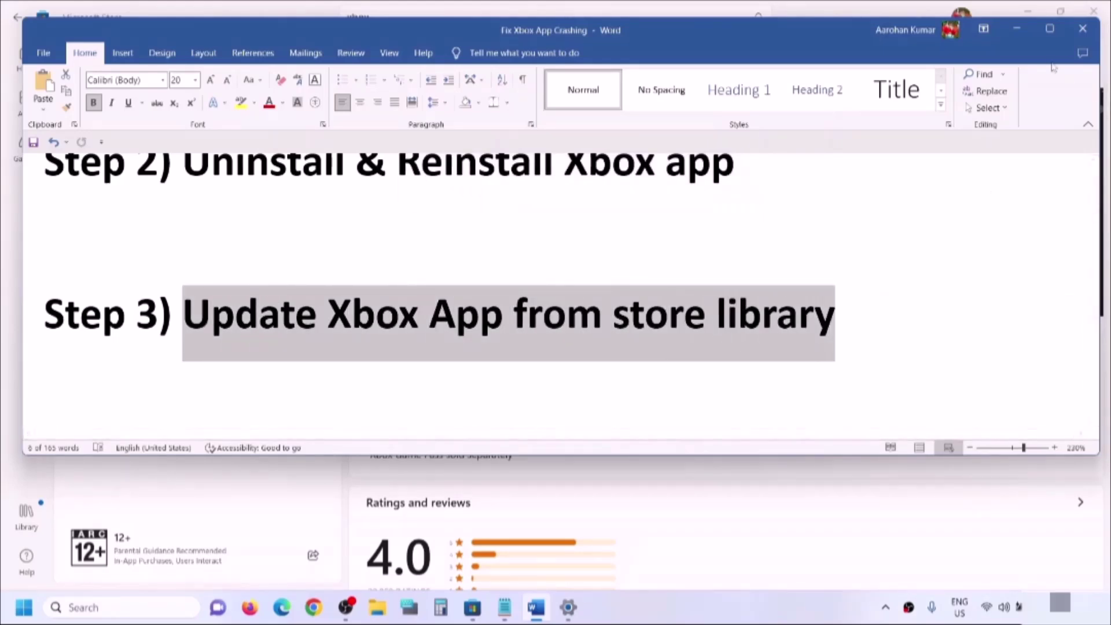
{"action": "left_click", "coordinate": [1023, 29]}
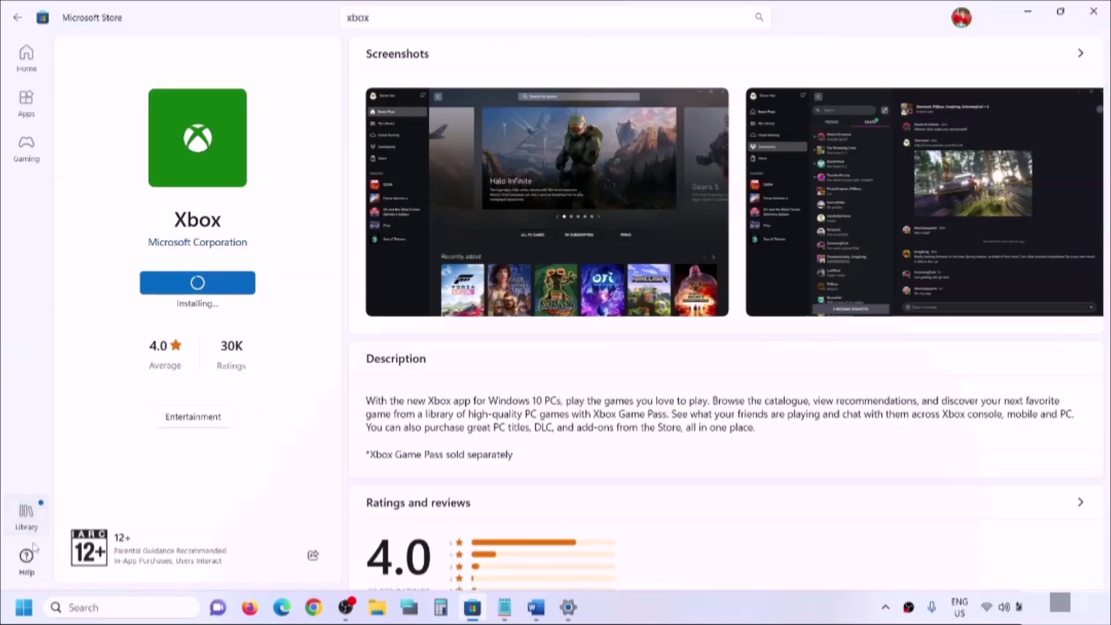
- Open the Store Library and scroll the Apps list to confirm Xbox was just modified
{"action": "left_click", "coordinate": [27, 516]}
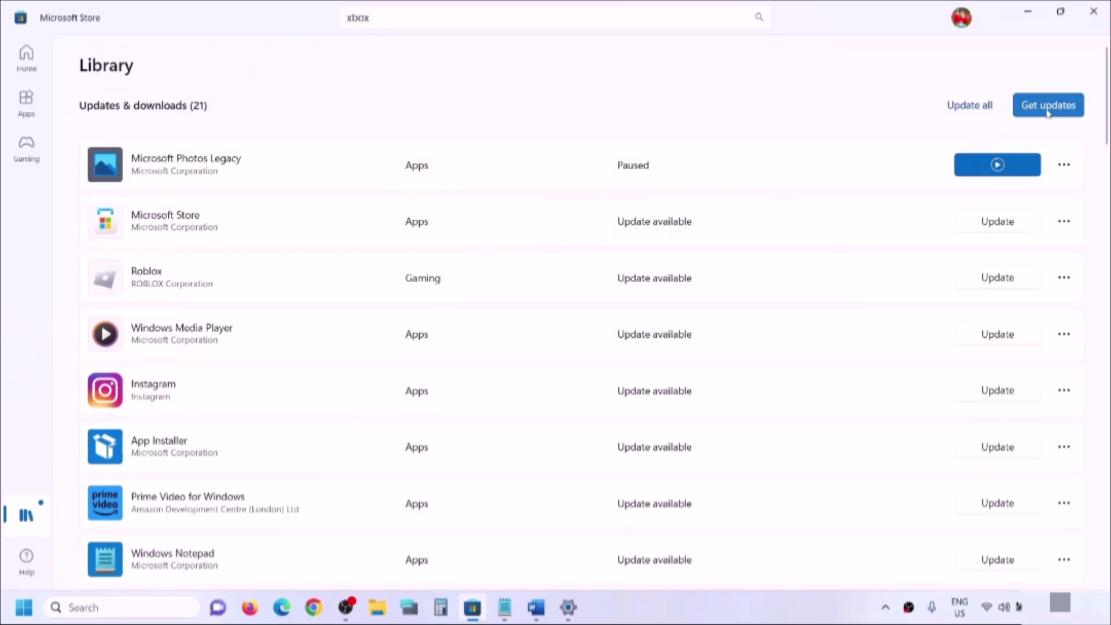
{"action": "scroll", "coordinate": [503, 370], "scroll_direction": "down", "scroll_amount": 5}
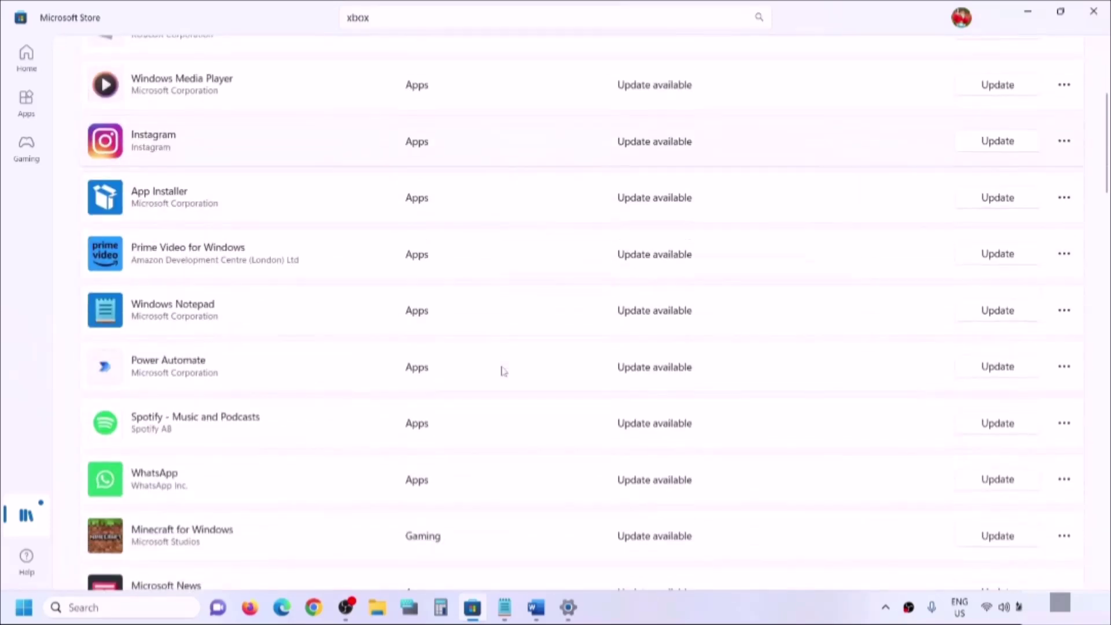
{"action": "scroll", "coordinate": [503, 370], "scroll_direction": "down", "scroll_amount": 13}
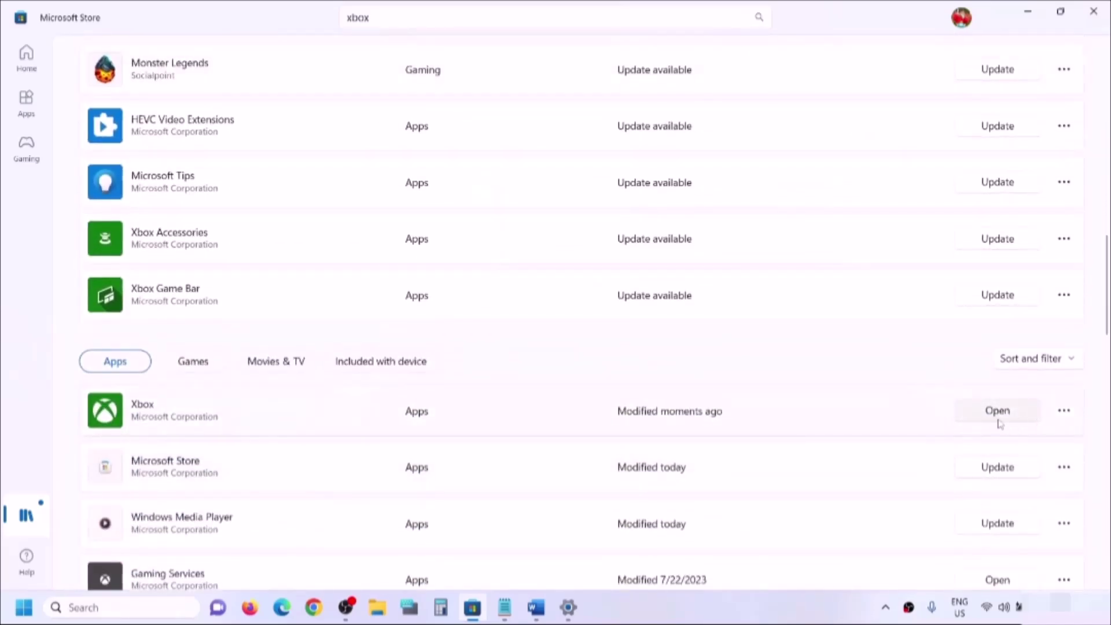
{"action": "scroll", "coordinate": [927, 479], "scroll_direction": "up", "scroll_amount": 18}
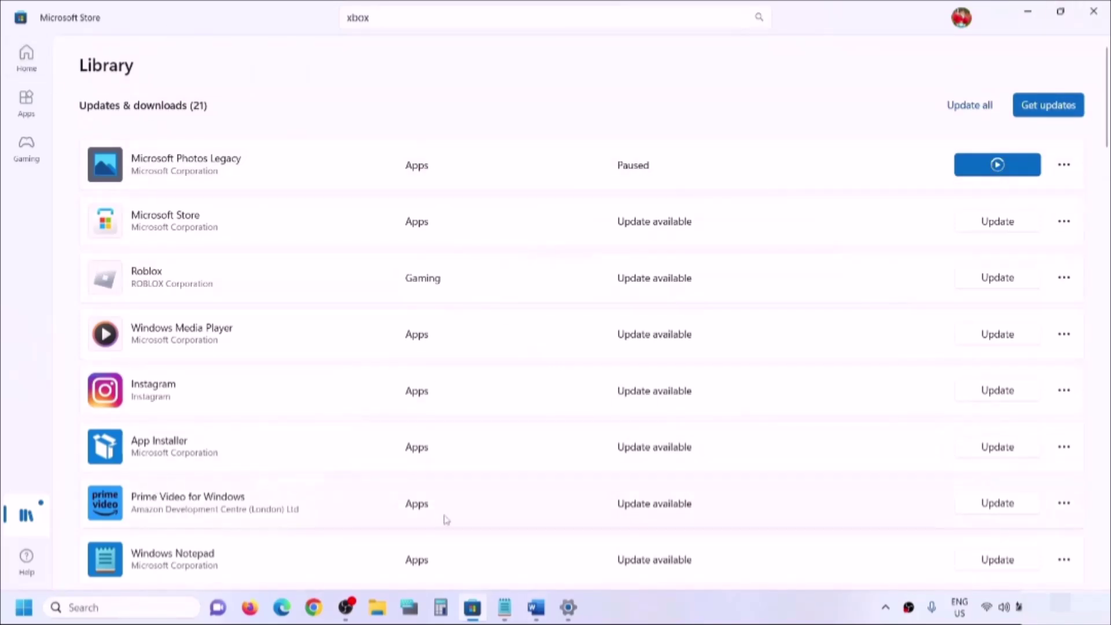
- Highlight the Step 4 heading in the Fix Xbox App Crashing notes
{"action": "left_click", "coordinate": [541, 617]}
{"action": "scroll", "coordinate": [353, 400], "scroll_direction": "down", "scroll_amount": 3}
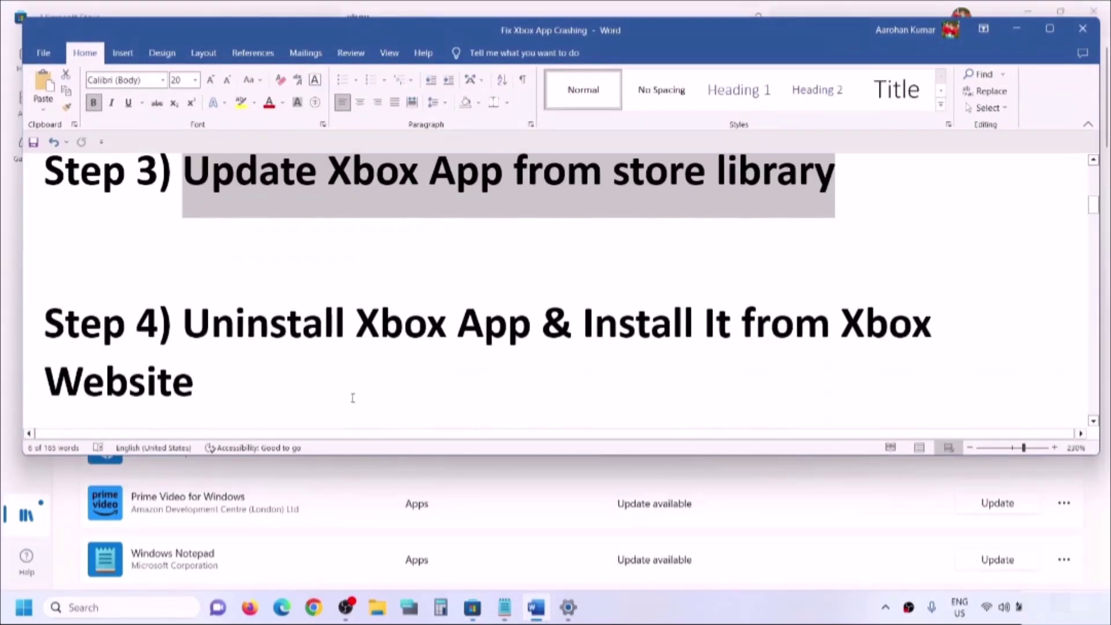
{"action": "left_click_drag", "start_coordinate": [184, 308], "coordinate": [848, 347]}
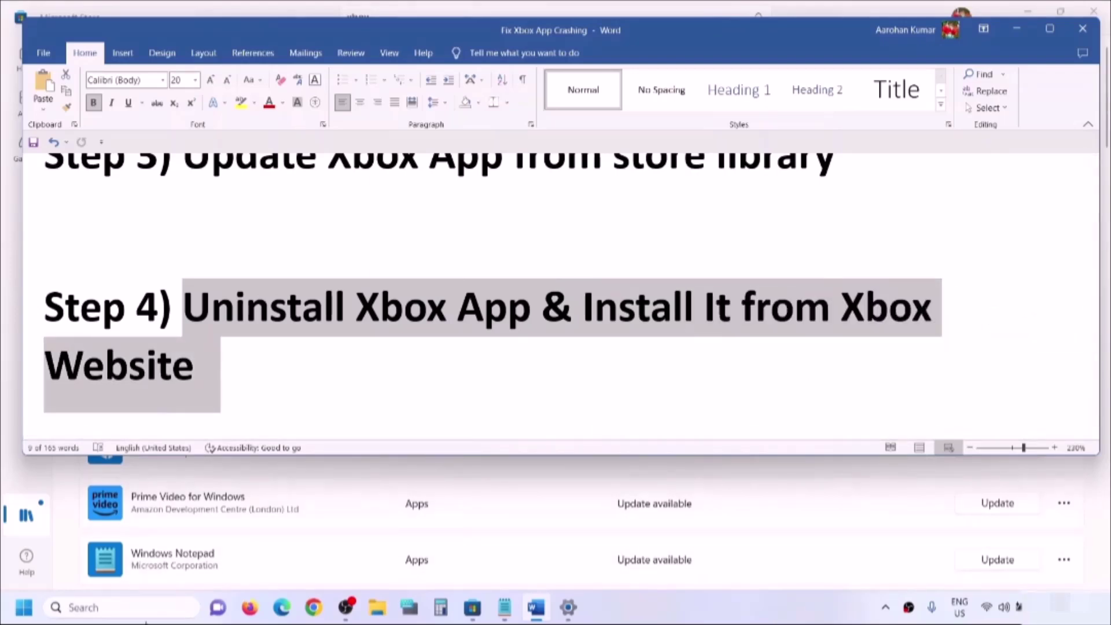
- Open the Xbox entry's options in installed apps, then dismiss them without uninstalling
{"action": "left_click", "coordinate": [567, 613]}
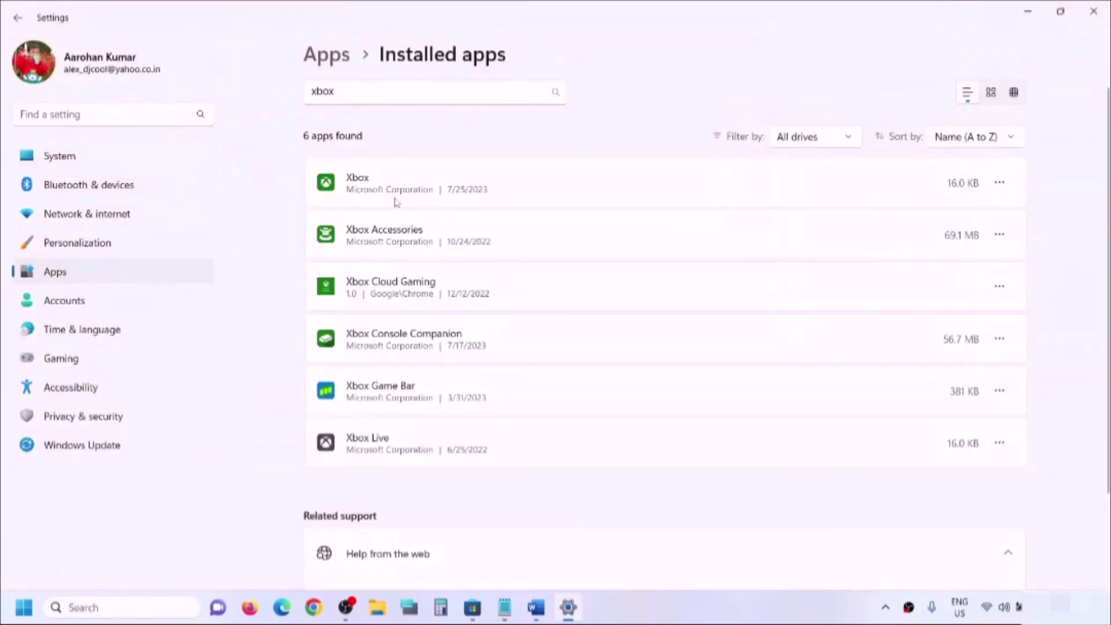
{"action": "left_click", "coordinate": [1004, 185]}
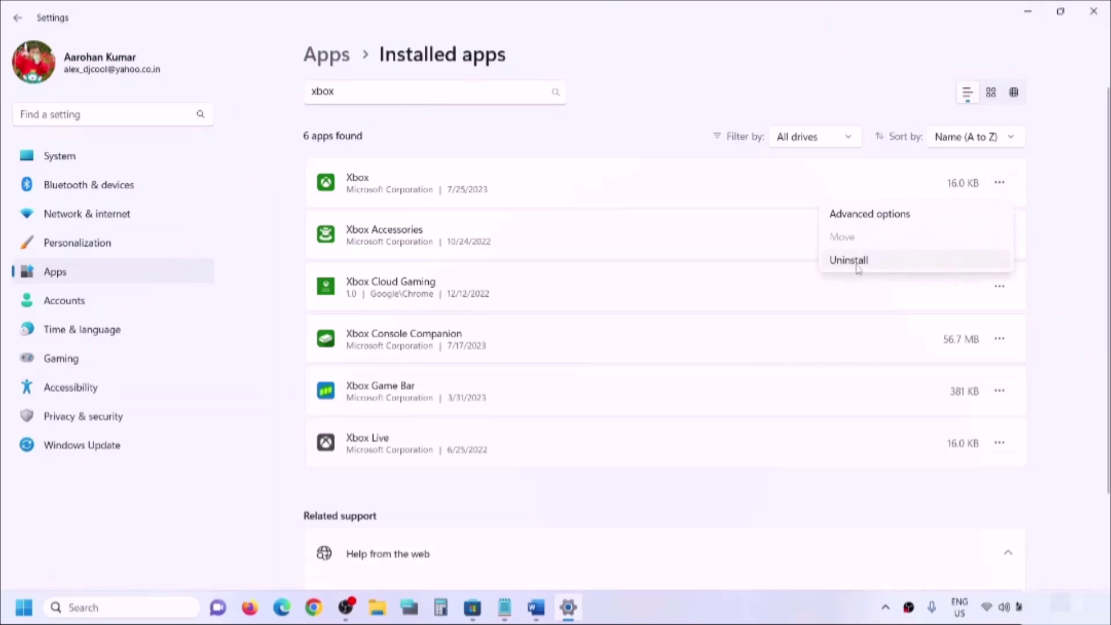
{"action": "left_click", "coordinate": [1067, 174]}
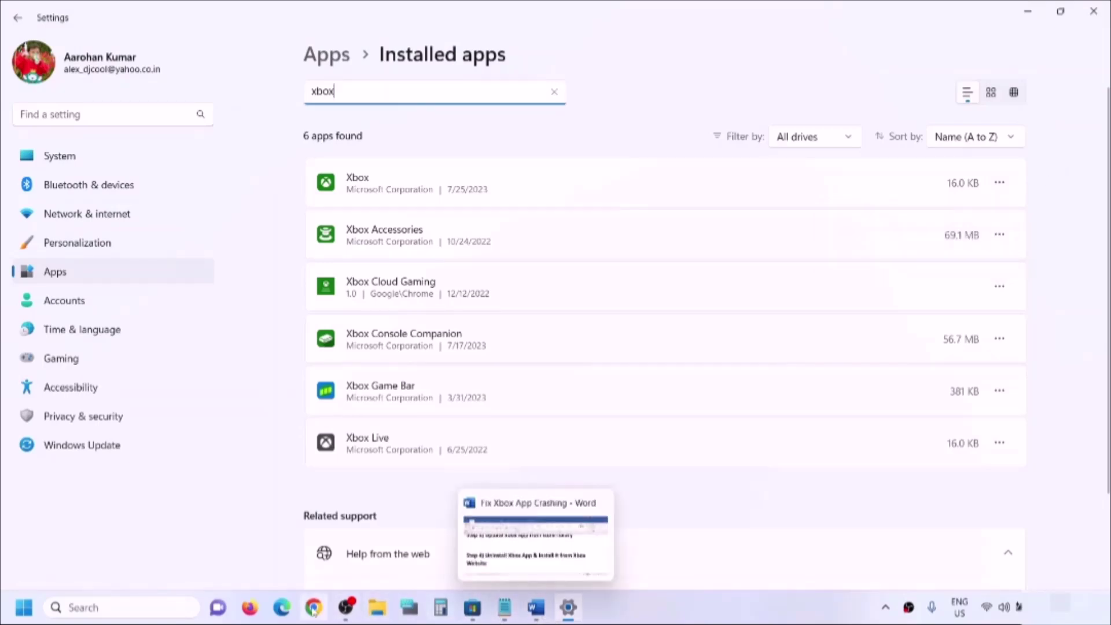
- Select 'Xbox App' within the Step 4 heading of the notes
{"action": "left_click", "coordinate": [543, 613]}
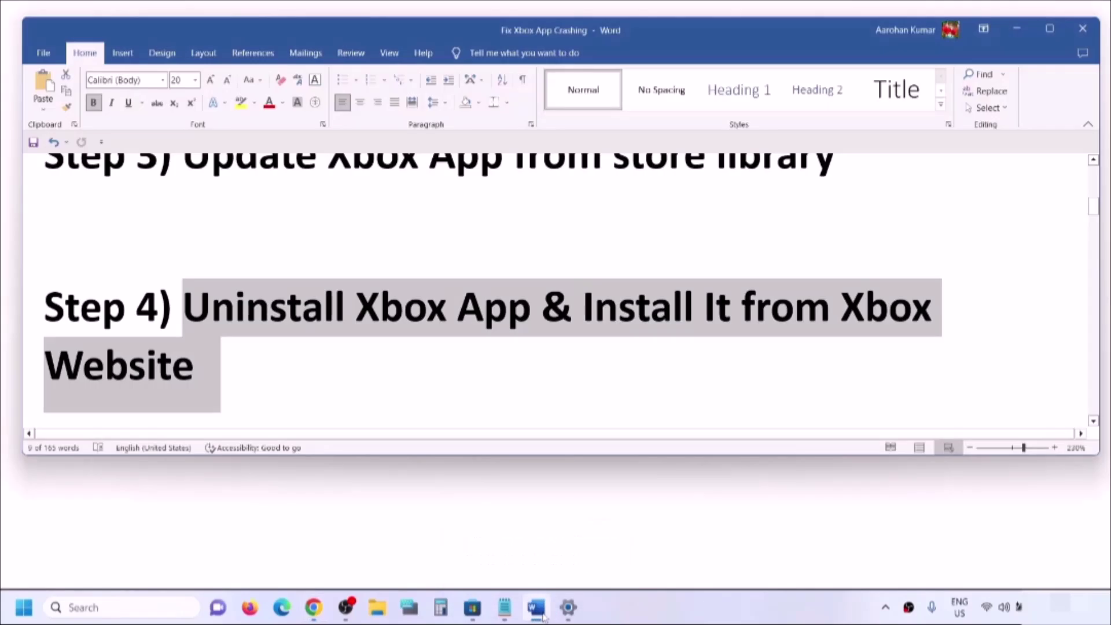
{"action": "scroll", "coordinate": [387, 342], "scroll_direction": "down", "scroll_amount": 2}
{"action": "left_click", "coordinate": [511, 285]}
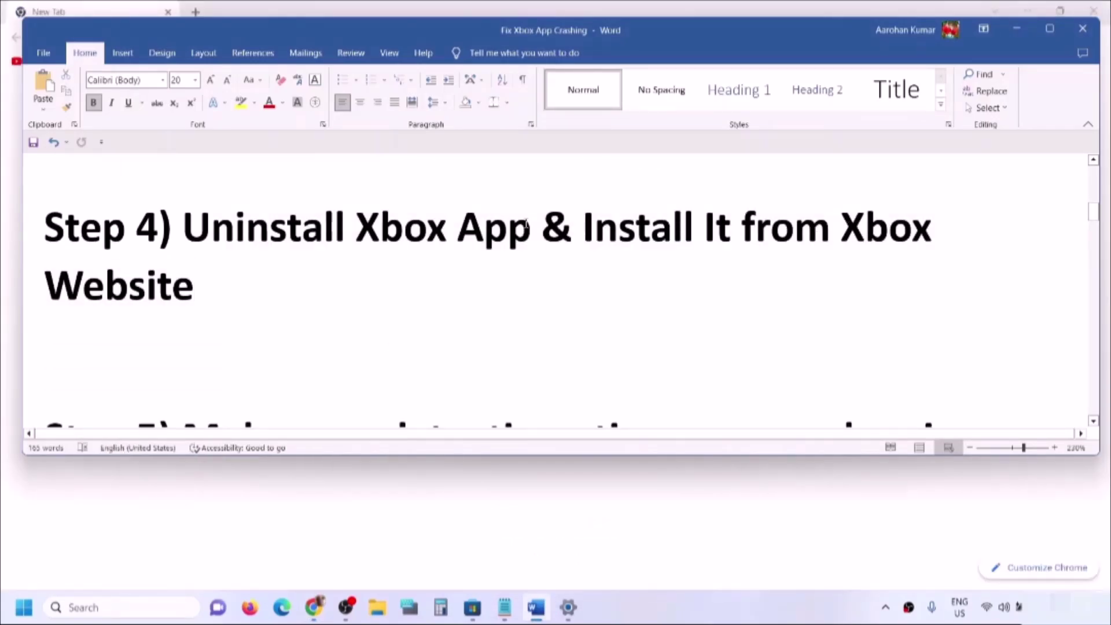
{"action": "left_click_drag", "start_coordinate": [539, 226], "coordinate": [355, 226]}
{"action": "key", "text": "ctrl+c"}
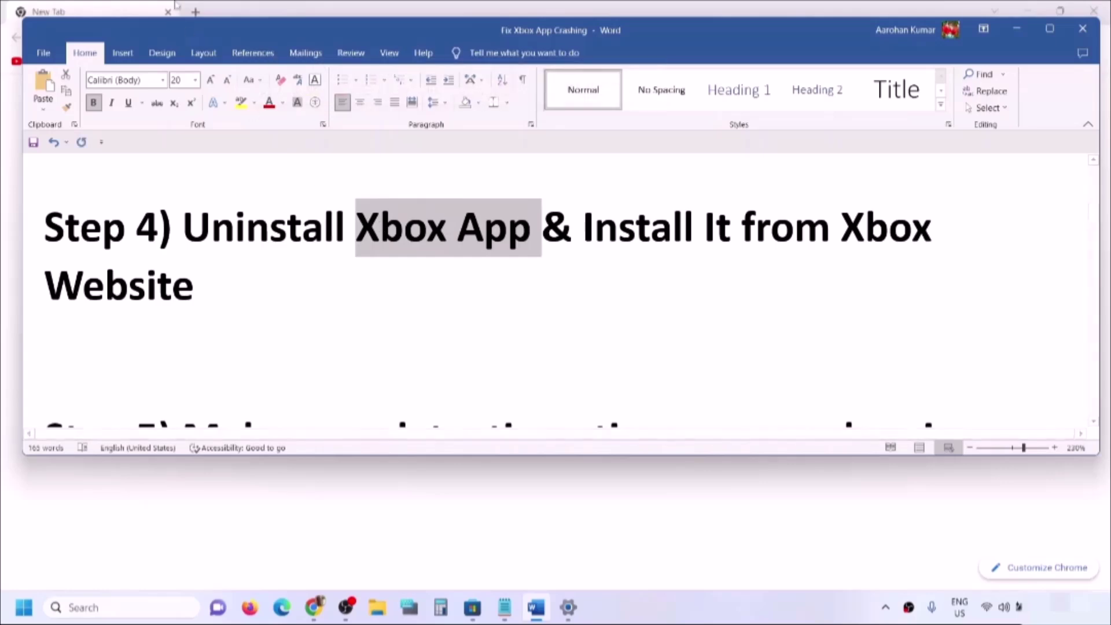
- Search Google for 'Xbox App' and download XboxInstaller from xbox.com's Windows PC app page
{"action": "left_click", "coordinate": [1016, 29]}
{"action": "key", "text": "ctrl+v"}
{"action": "key", "text": "Return"}
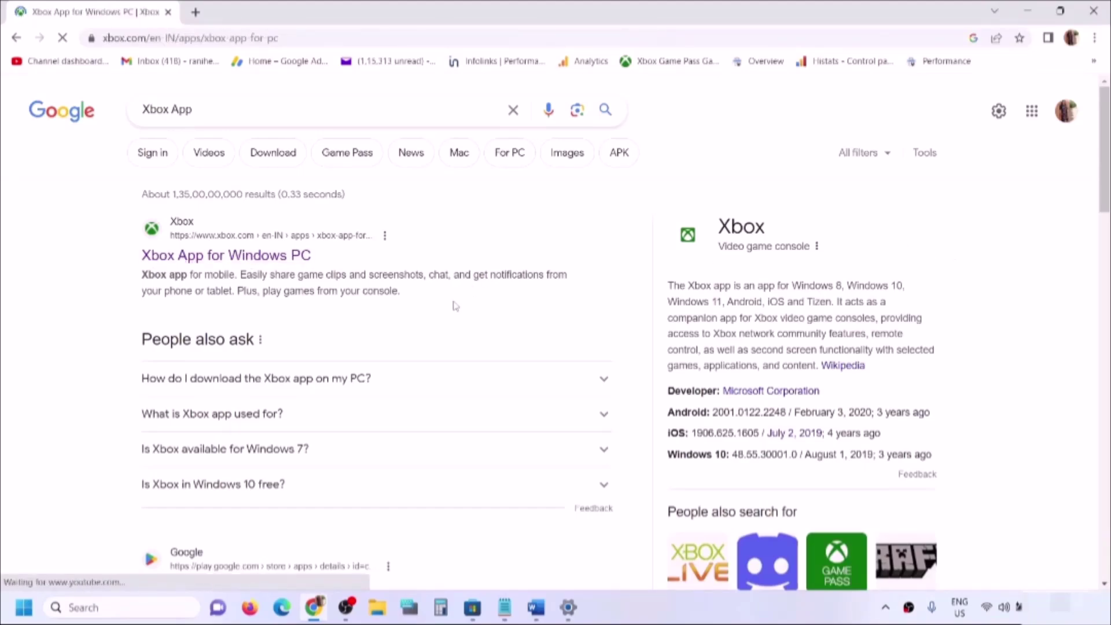
{"action": "scroll", "coordinate": [522, 343], "scroll_direction": "down", "scroll_amount": 5}
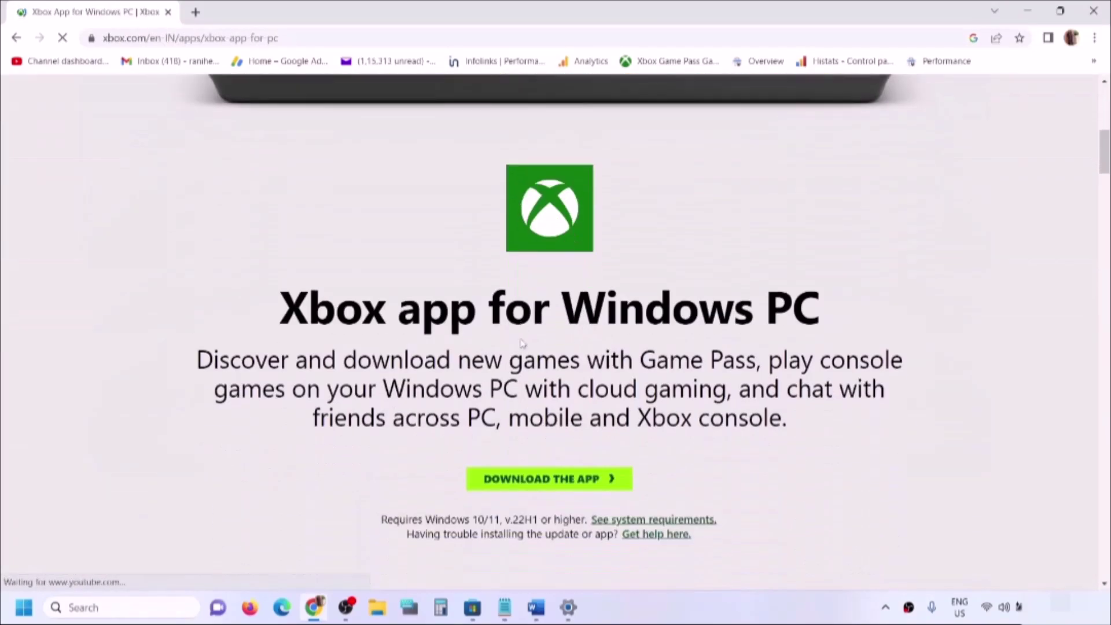
{"action": "scroll", "coordinate": [522, 344], "scroll_direction": "down", "scroll_amount": 3}
{"action": "scroll", "coordinate": [554, 332], "scroll_direction": "down", "scroll_amount": 8}
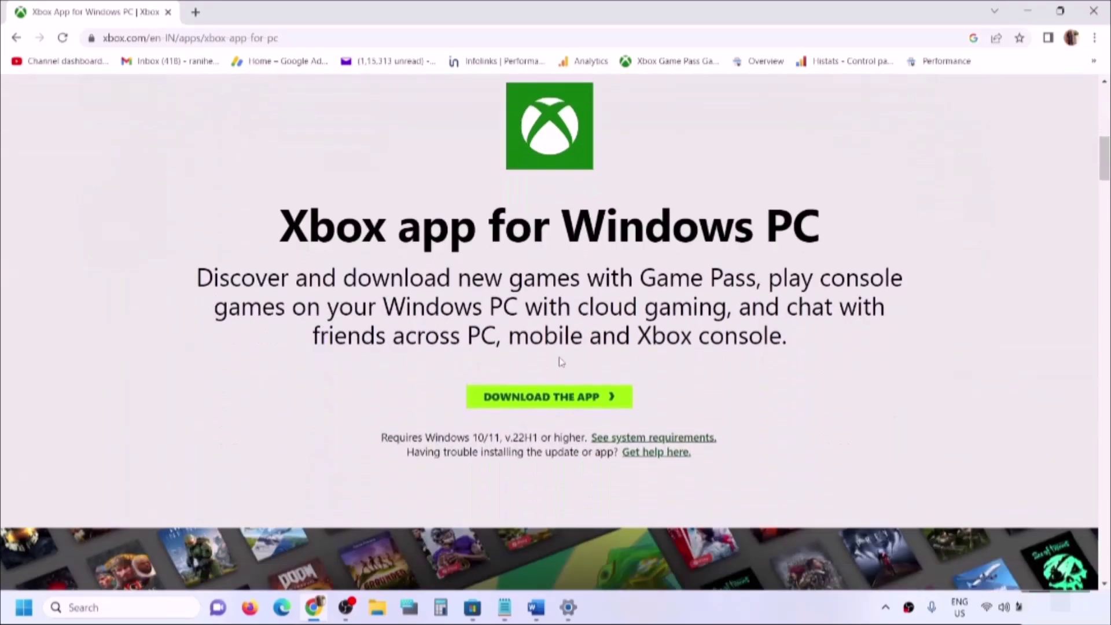
{"action": "scroll", "coordinate": [560, 362], "scroll_direction": "down", "scroll_amount": 2}
{"action": "left_click", "coordinate": [563, 269]}
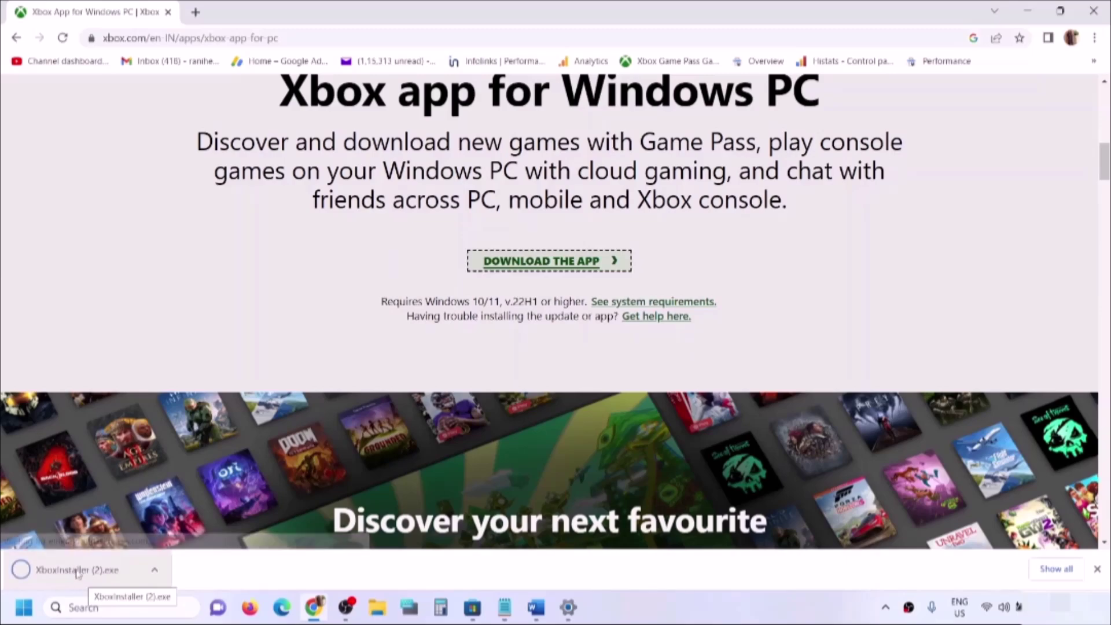
{"action": "left_click", "coordinate": [536, 607]}
{"action": "scroll", "coordinate": [332, 362], "scroll_direction": "down", "scroll_amount": 3}
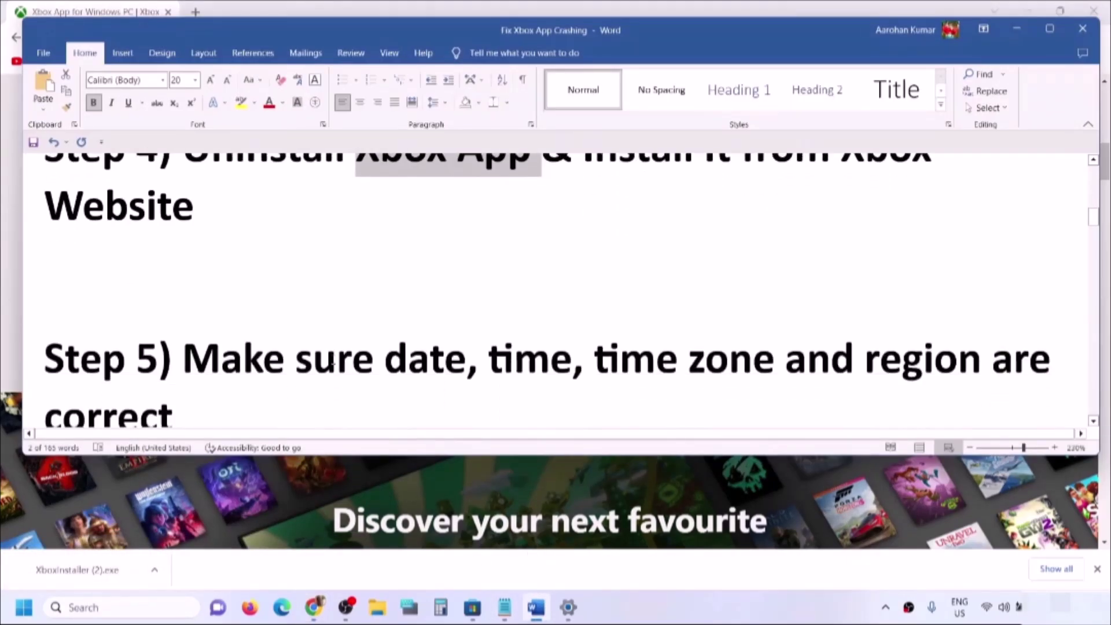
- Highlight the Step 5 heading, then sync the system clock with the time server
{"action": "left_click_drag", "start_coordinate": [174, 271], "coordinate": [987, 287]}
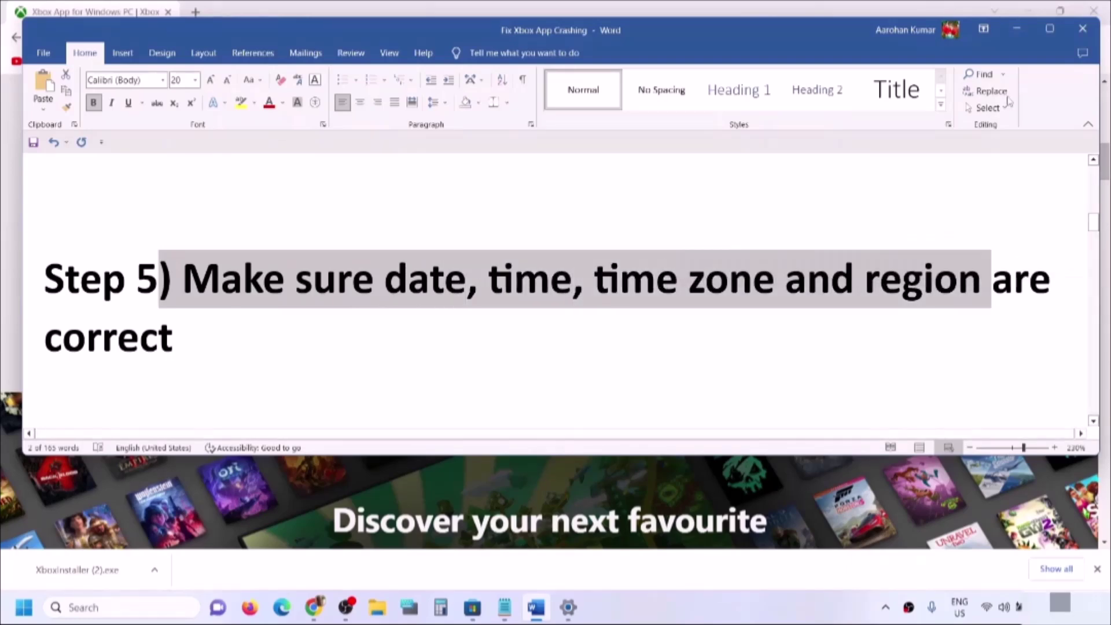
{"action": "left_click", "coordinate": [1017, 28]}
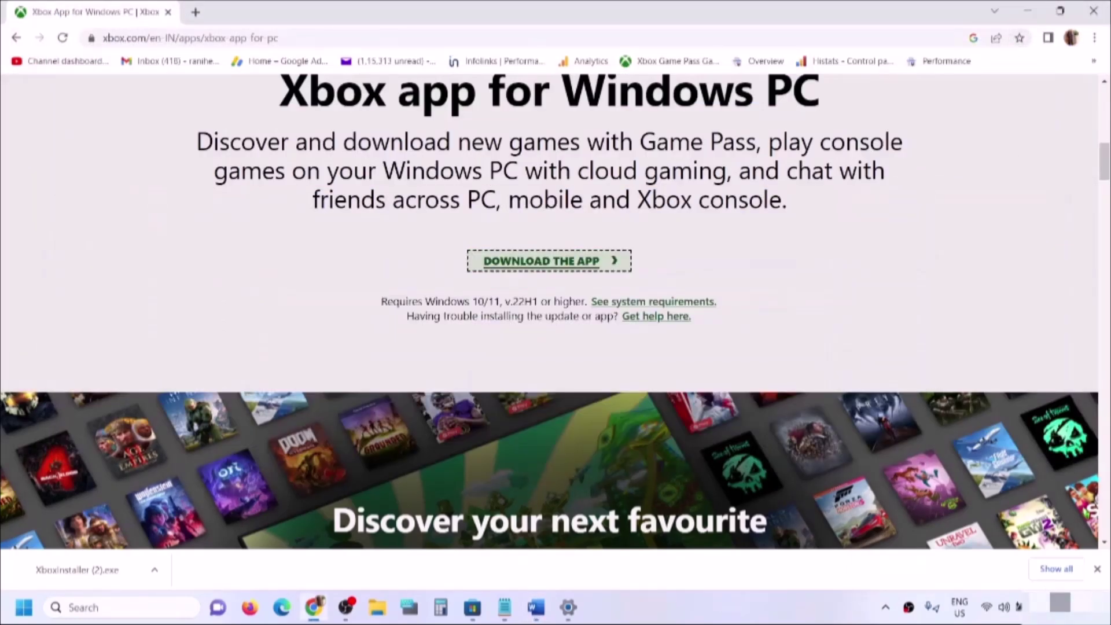
{"action": "right_click", "coordinate": [1045, 608]}
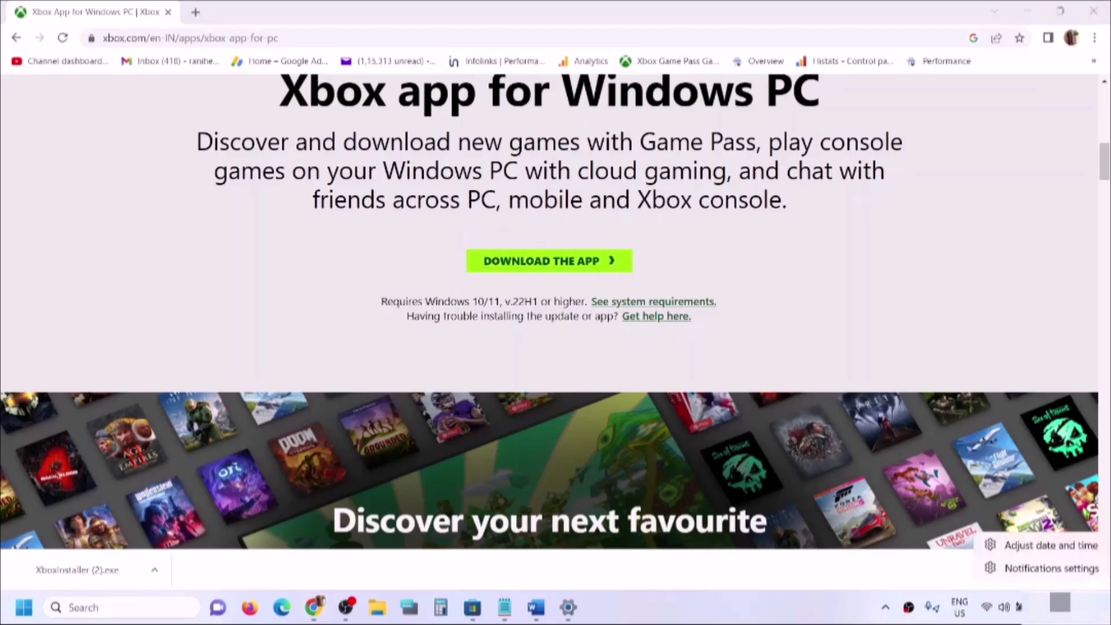
{"action": "left_click", "coordinate": [1010, 547]}
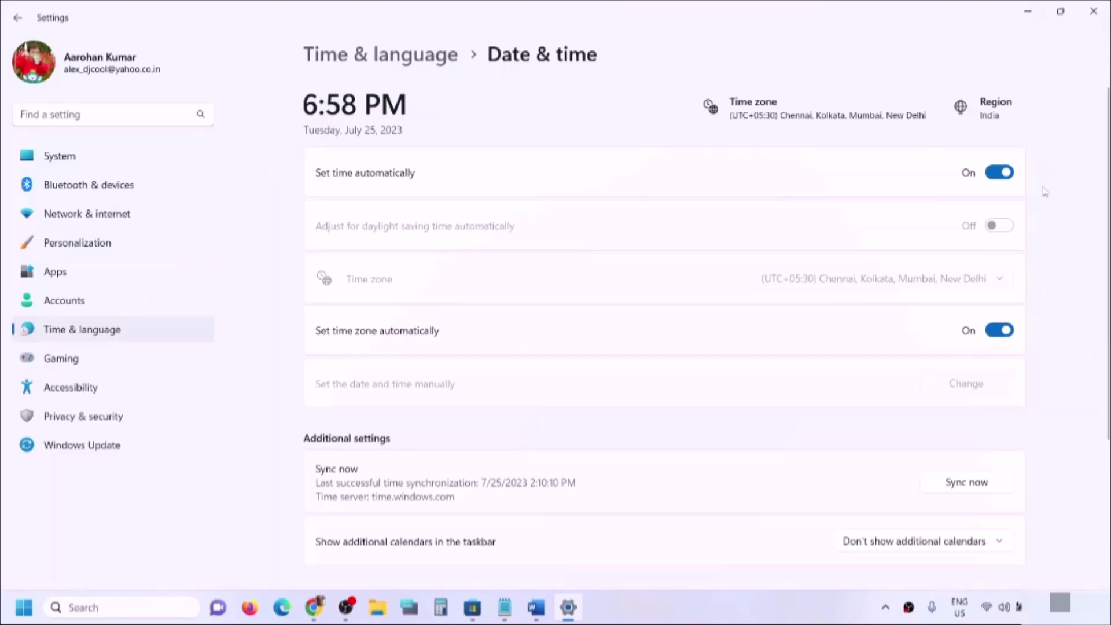
{"action": "left_click", "coordinate": [984, 486]}
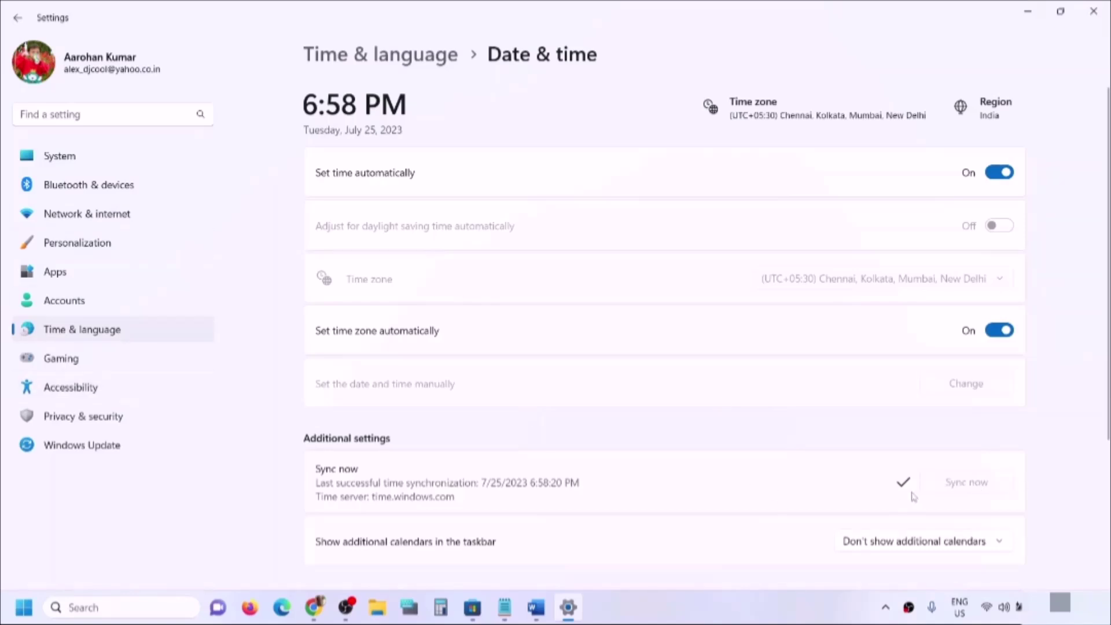
- Confirm India is set as the country or region under Language & region
{"action": "left_click", "coordinate": [99, 334]}
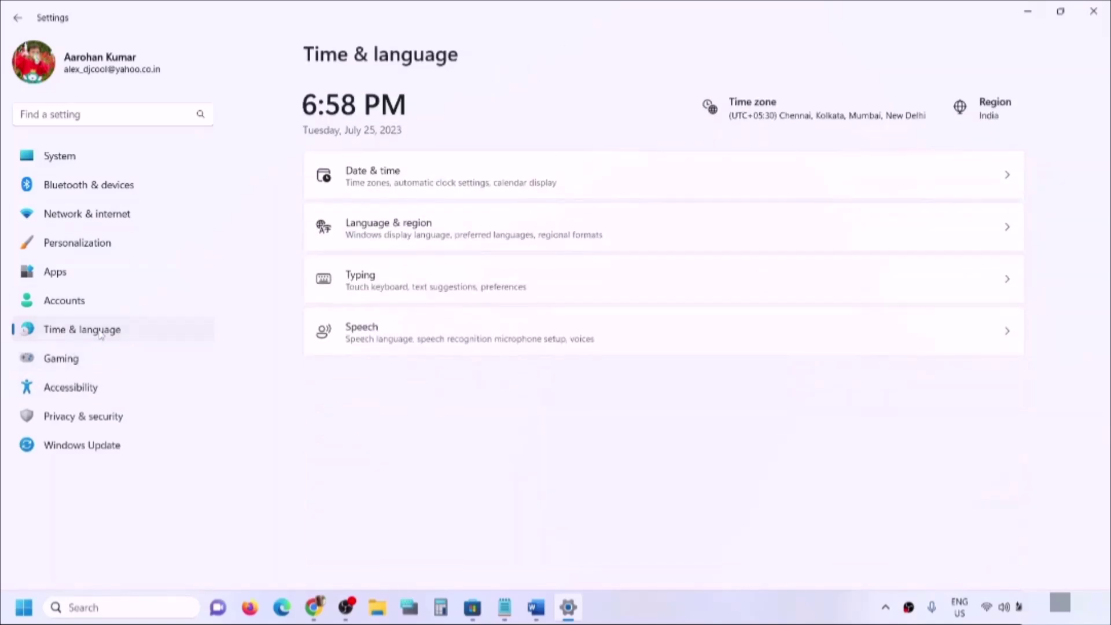
{"action": "left_click", "coordinate": [392, 240]}
{"action": "left_click", "coordinate": [942, 414]}
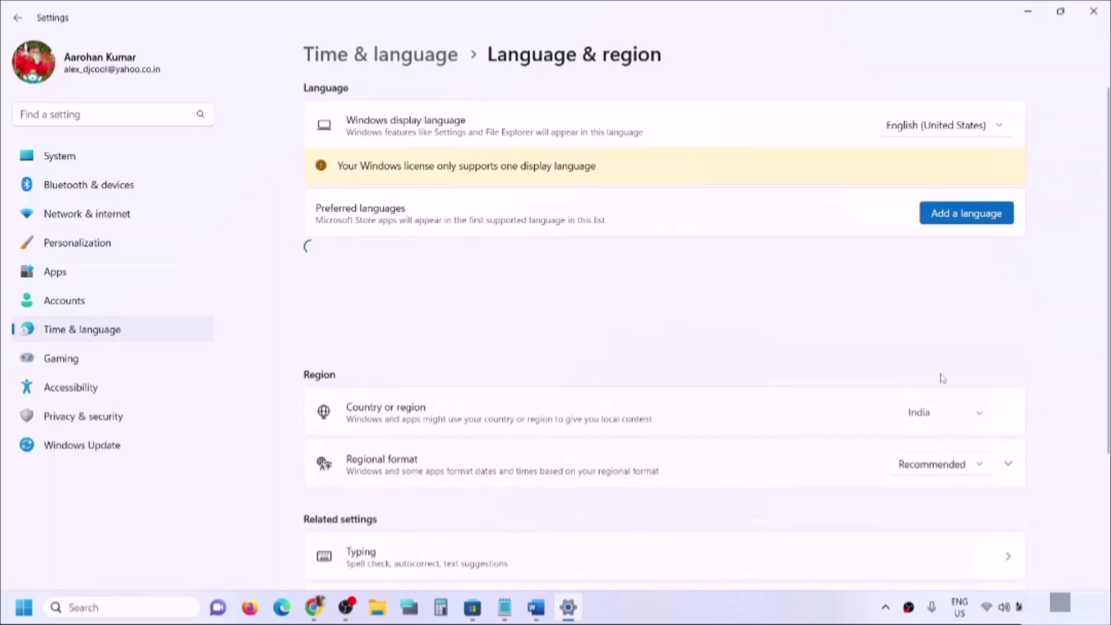
{"action": "left_click", "coordinate": [1094, 221]}
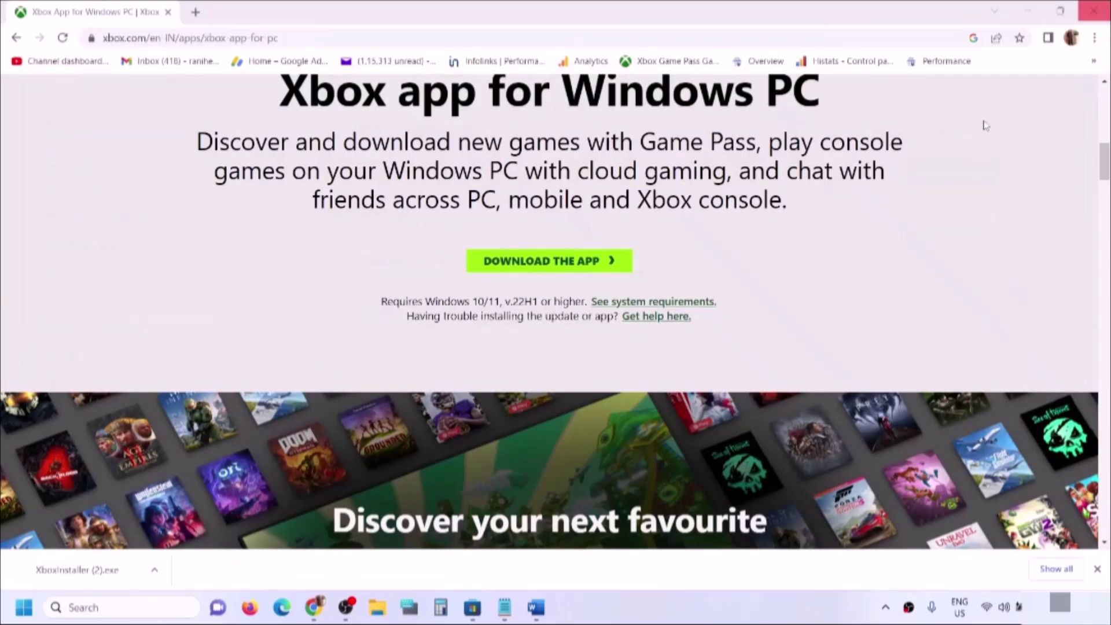
- Select the word 'wsreset' in the Step 6 notes
{"action": "left_click", "coordinate": [536, 607]}
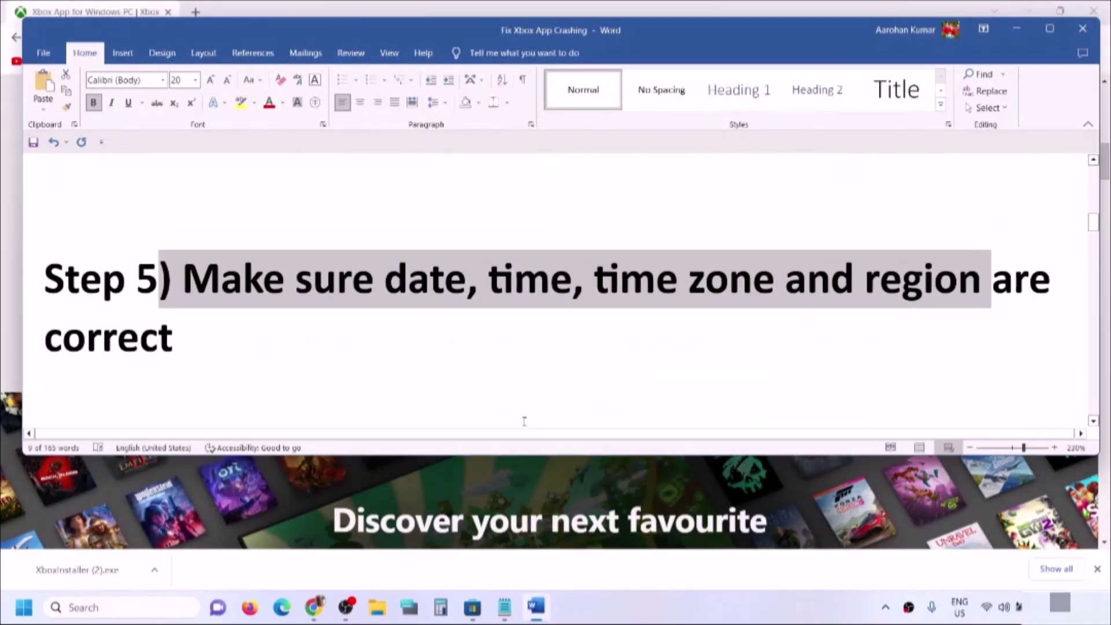
{"action": "scroll", "coordinate": [524, 422], "scroll_direction": "down", "scroll_amount": 1}
{"action": "scroll", "coordinate": [357, 359], "scroll_direction": "down", "scroll_amount": 3}
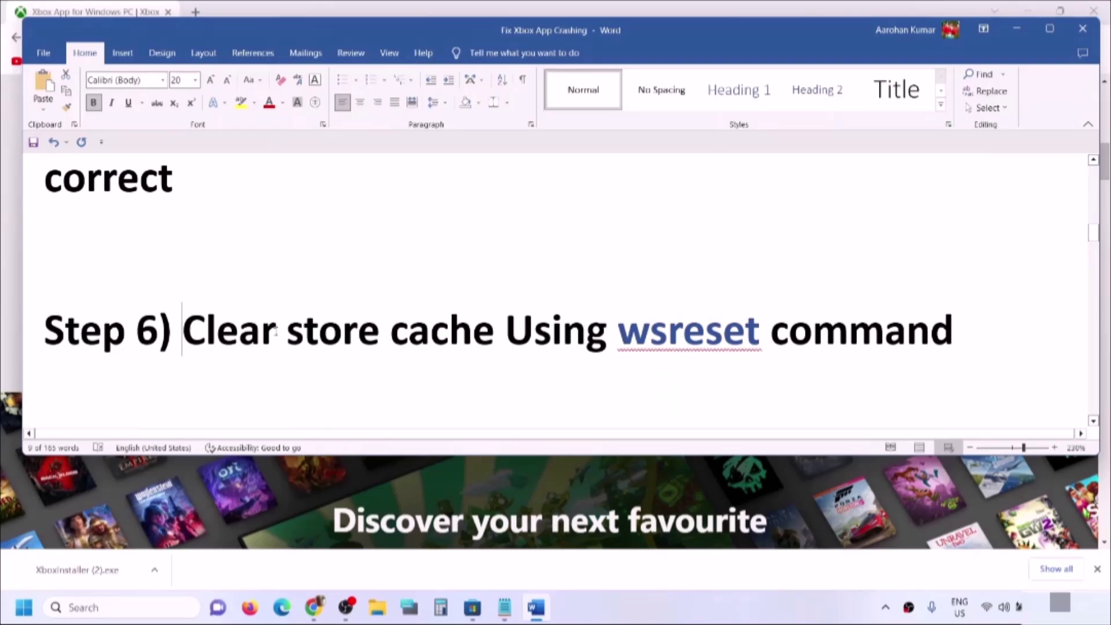
{"action": "left_click_drag", "start_coordinate": [276, 331], "coordinate": [763, 334]}
{"action": "left_click", "coordinate": [684, 333]}
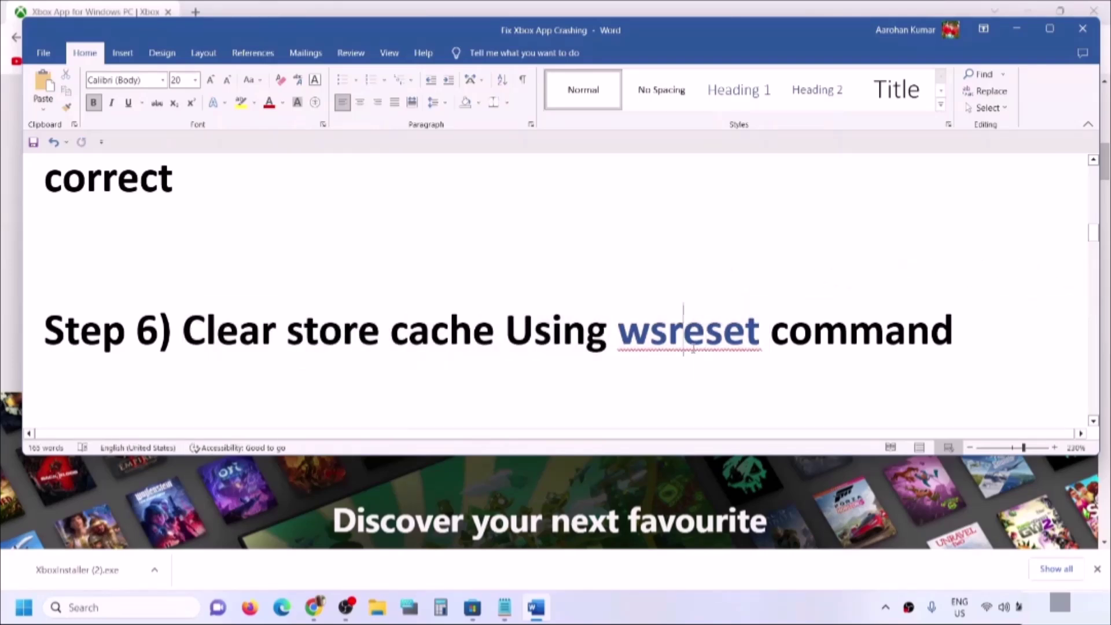
{"action": "double_click", "coordinate": [693, 347]}
{"action": "key", "text": "ctrl+c"}
- Run wsreset from Windows search to clear the Store cache
{"action": "left_click", "coordinate": [88, 607]}
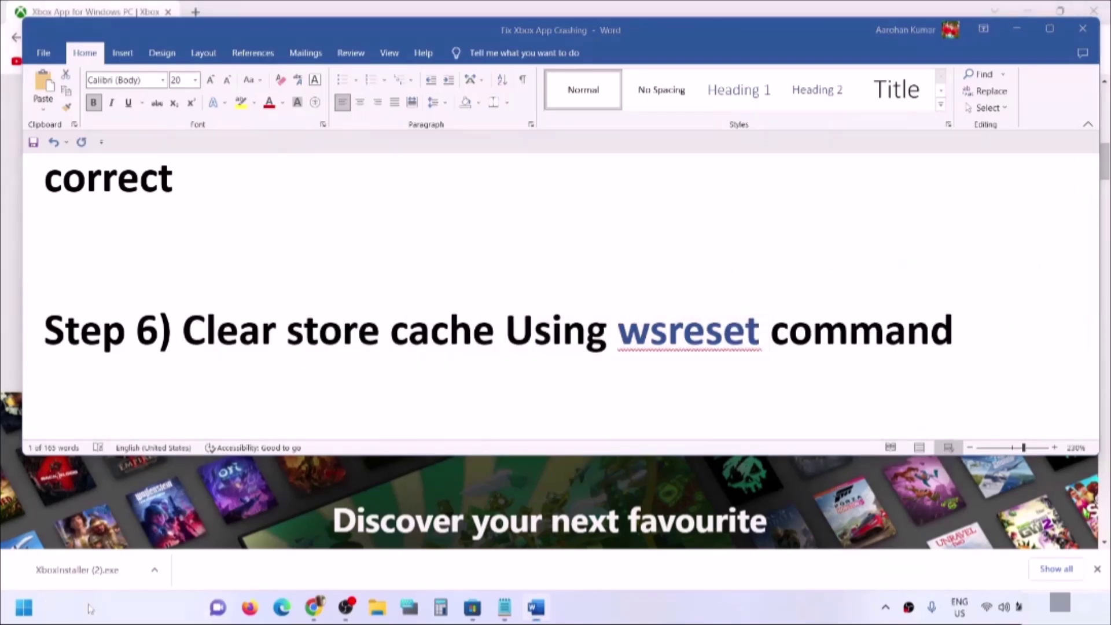
{"action": "key", "text": "ctrl+v"}
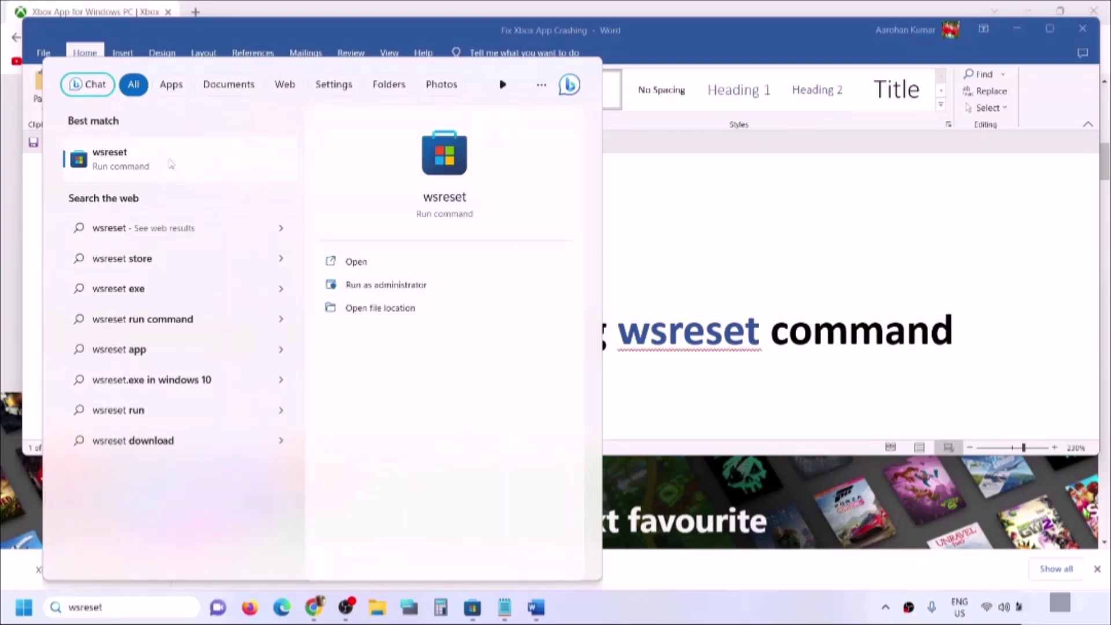
{"action": "left_click", "coordinate": [132, 164]}
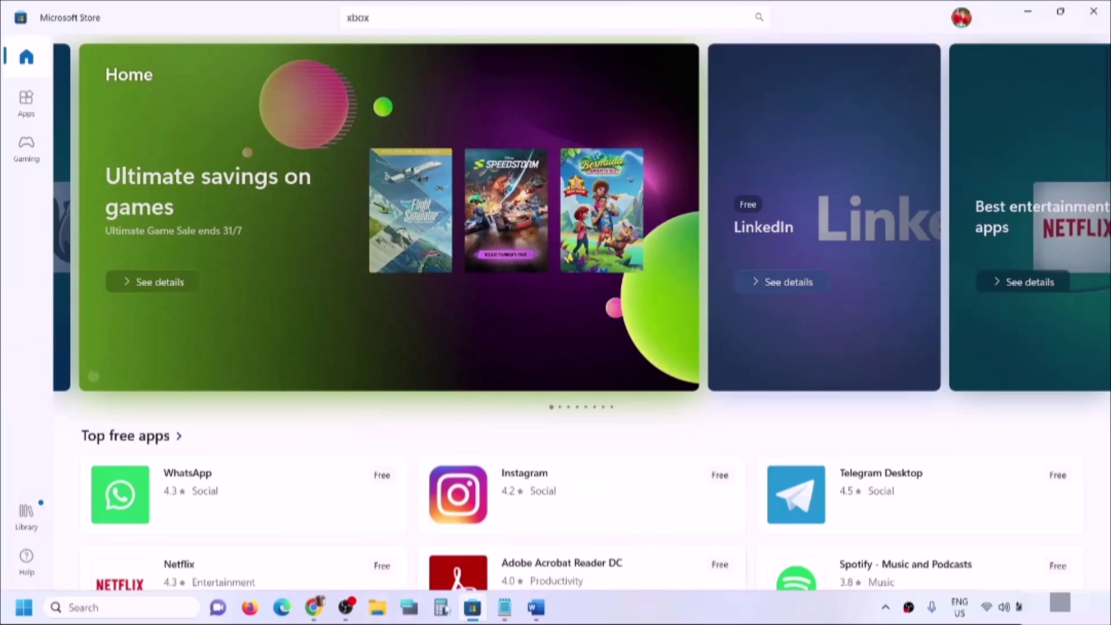
- In the Word guide, highlight Step 7's 'Update Windows 10/11' line
{"action": "left_click", "coordinate": [535, 607]}
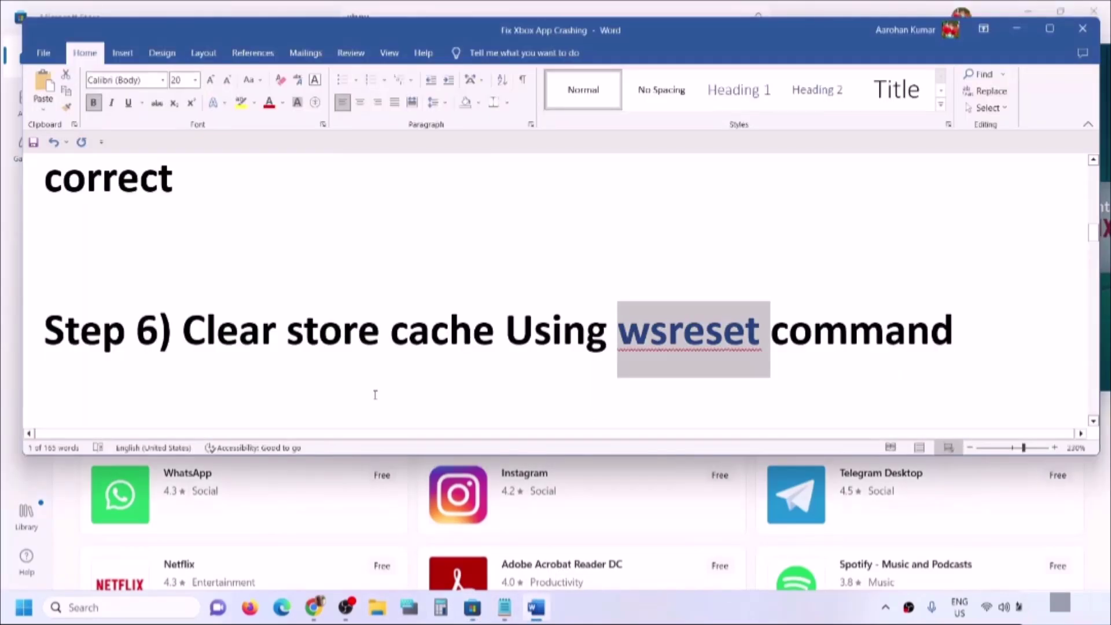
{"action": "scroll", "coordinate": [374, 394], "scroll_direction": "down", "scroll_amount": 1}
{"action": "scroll", "coordinate": [374, 393], "scroll_direction": "down", "scroll_amount": 1}
{"action": "left_click_drag", "start_coordinate": [230, 325], "coordinate": [616, 327]}
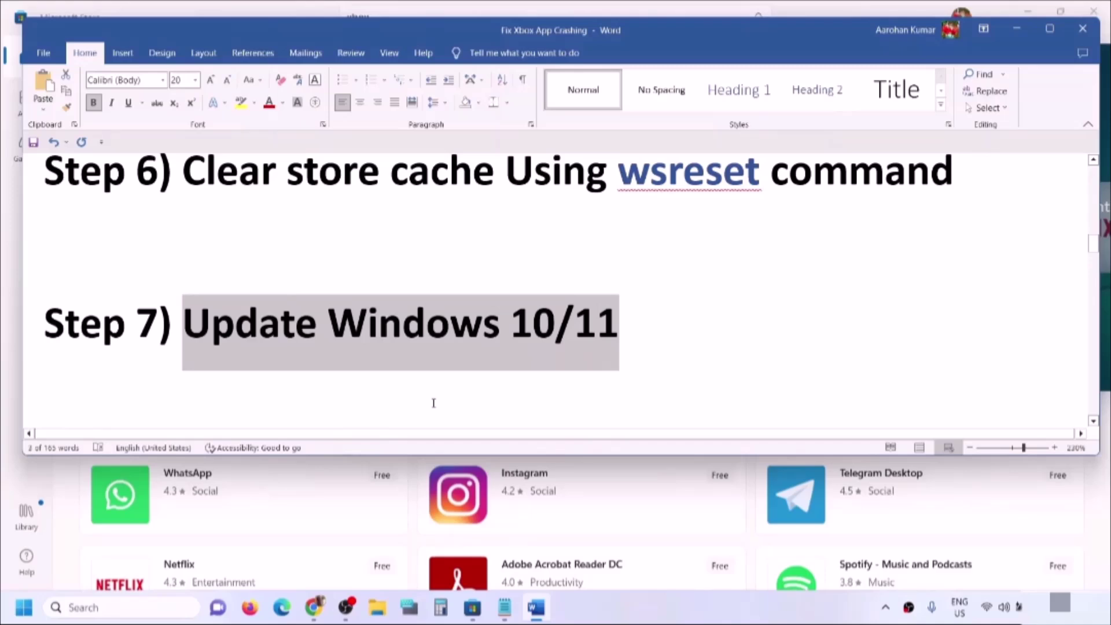
- Start a Windows Update check in Settings, then return to the Word notes
{"action": "key", "text": "super+i"}
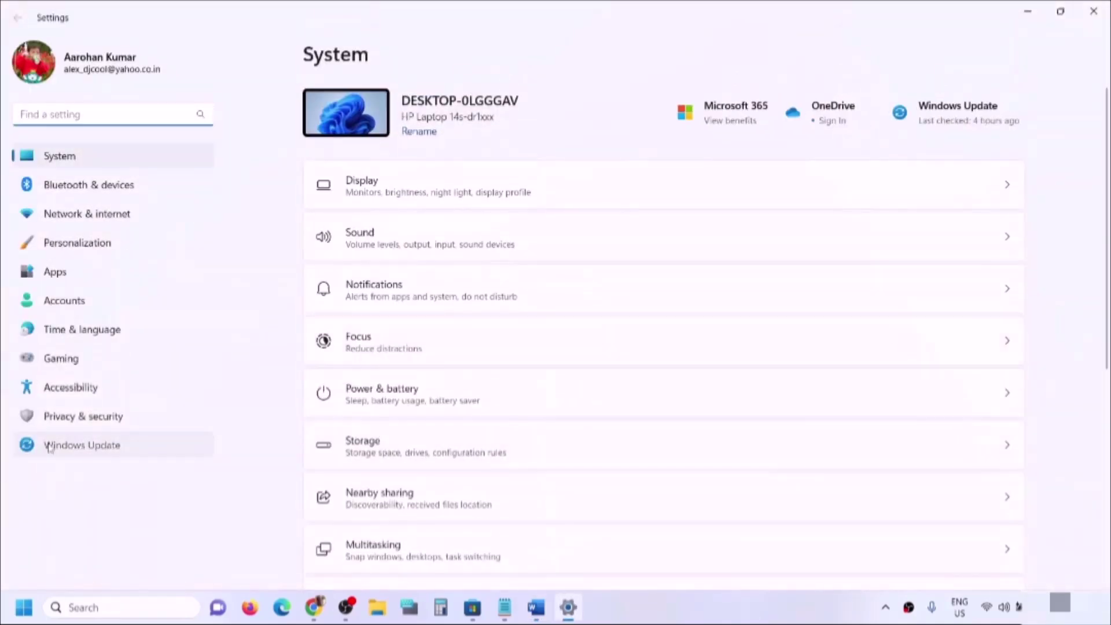
{"action": "left_click", "coordinate": [49, 447]}
{"action": "left_click", "coordinate": [979, 125]}
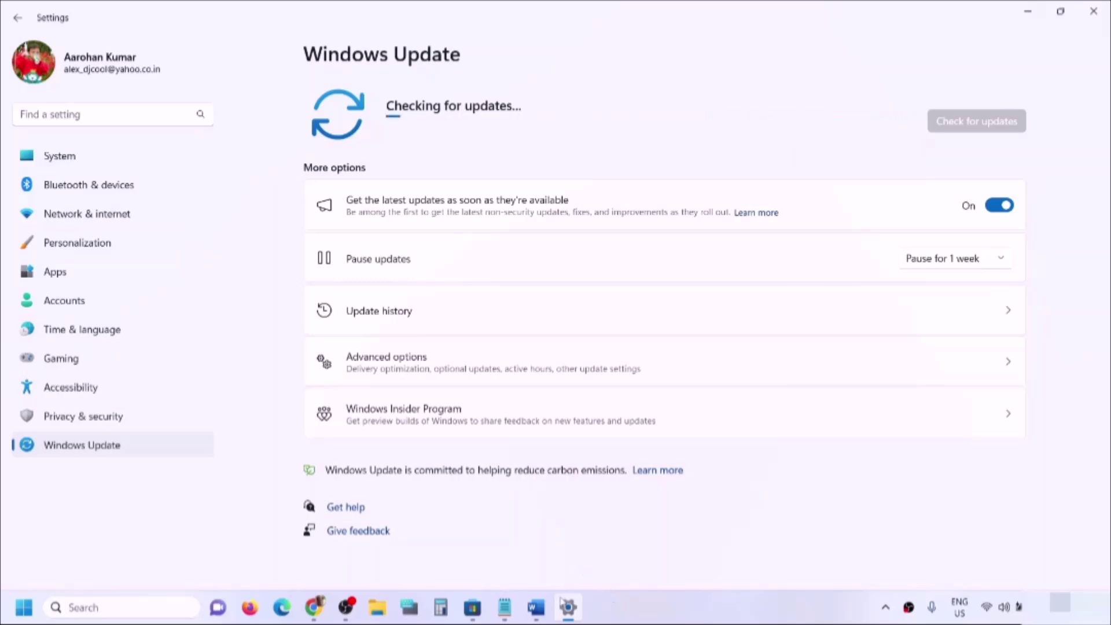
{"action": "left_click", "coordinate": [541, 613]}
{"action": "left_click_drag", "start_coordinate": [183, 322], "coordinate": [618, 324]}
{"action": "scroll", "coordinate": [458, 330], "scroll_direction": "down", "scroll_amount": 4}
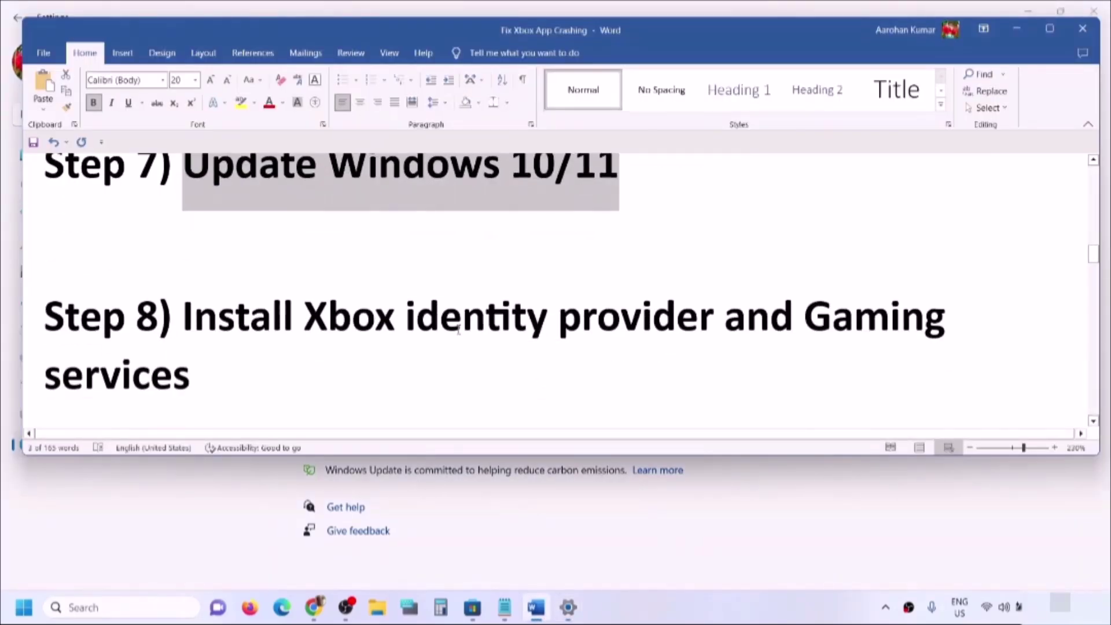
- Under Step 8 in the Word notes, select the Xbox identity provider link
{"action": "scroll", "coordinate": [457, 331], "scroll_direction": "down", "scroll_amount": 2}
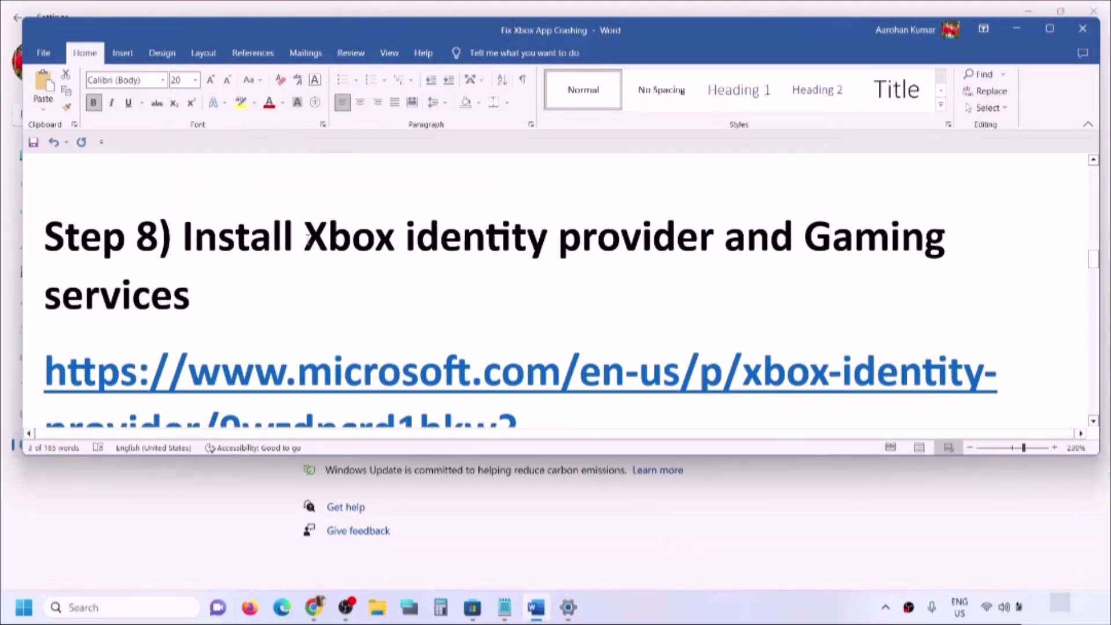
{"action": "left_click_drag", "start_coordinate": [307, 237], "coordinate": [341, 313]}
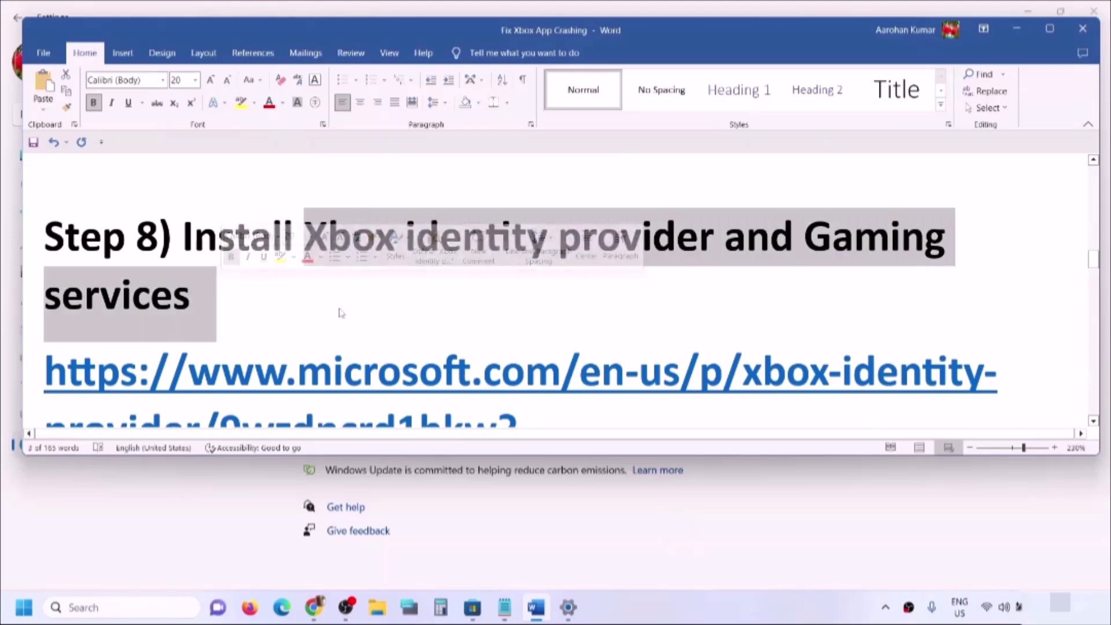
{"action": "scroll", "coordinate": [341, 312], "scroll_direction": "down", "scroll_amount": 4}
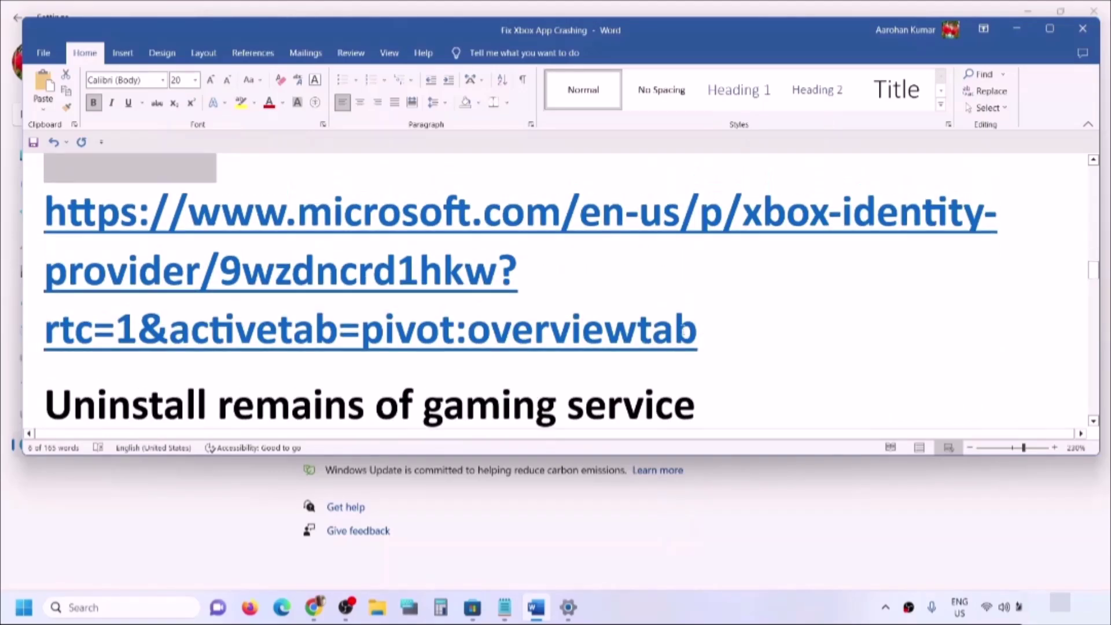
{"action": "left_click_drag", "start_coordinate": [688, 341], "coordinate": [45, 214]}
{"action": "key", "text": "ctrl+c"}
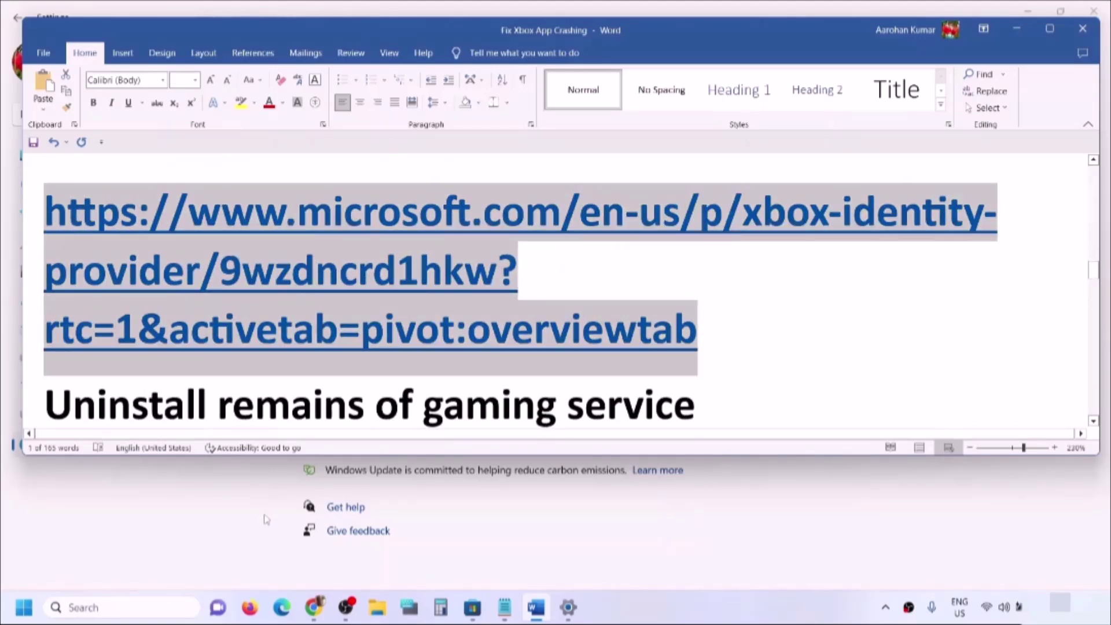
- Load the Xbox Identity Provider page in a new Chrome tab and open it in Microsoft Store
{"action": "left_click", "coordinate": [313, 607]}
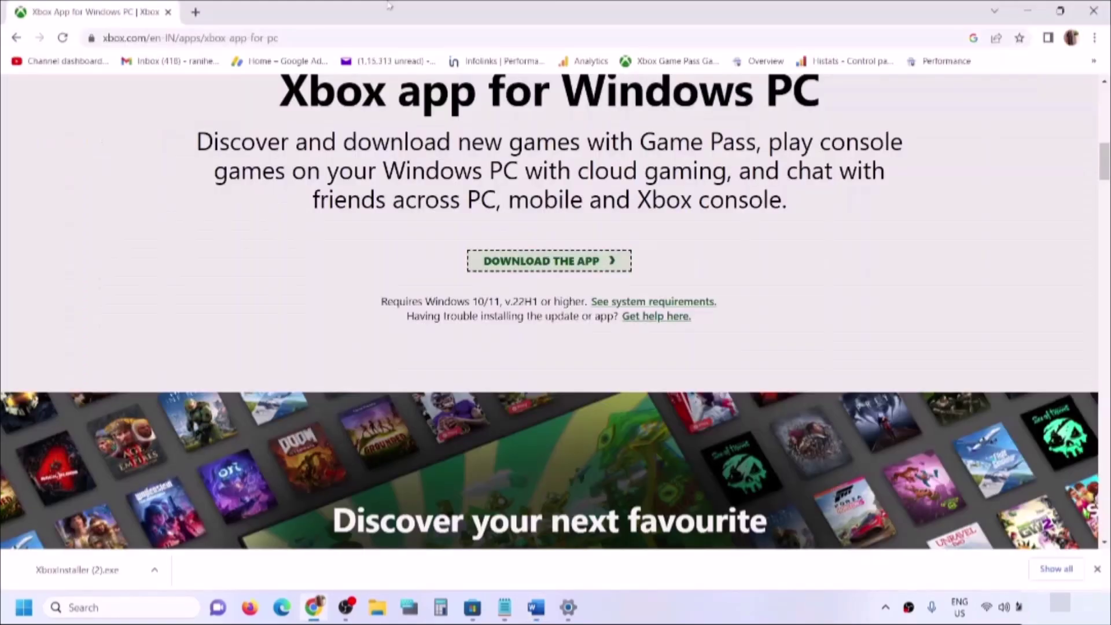
{"action": "left_click", "coordinate": [196, 13]}
{"action": "key", "text": "ctrl+v"}
{"action": "key", "text": "Return"}
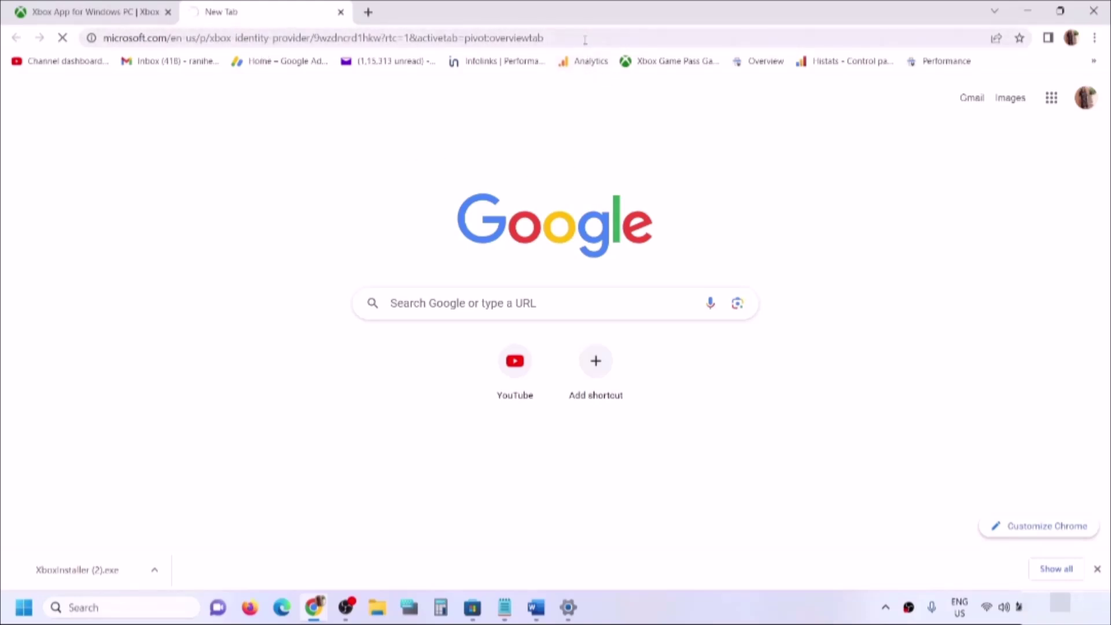
{"action": "left_click", "coordinate": [368, 11]}
{"action": "key", "text": "ctrl+v"}
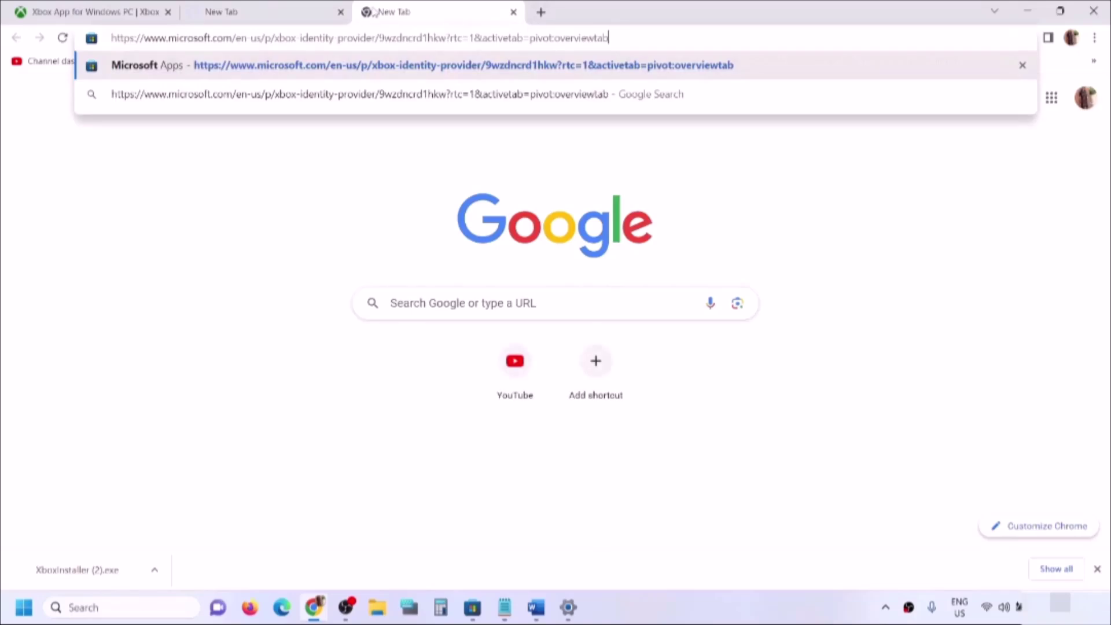
{"action": "key", "text": "Return"}
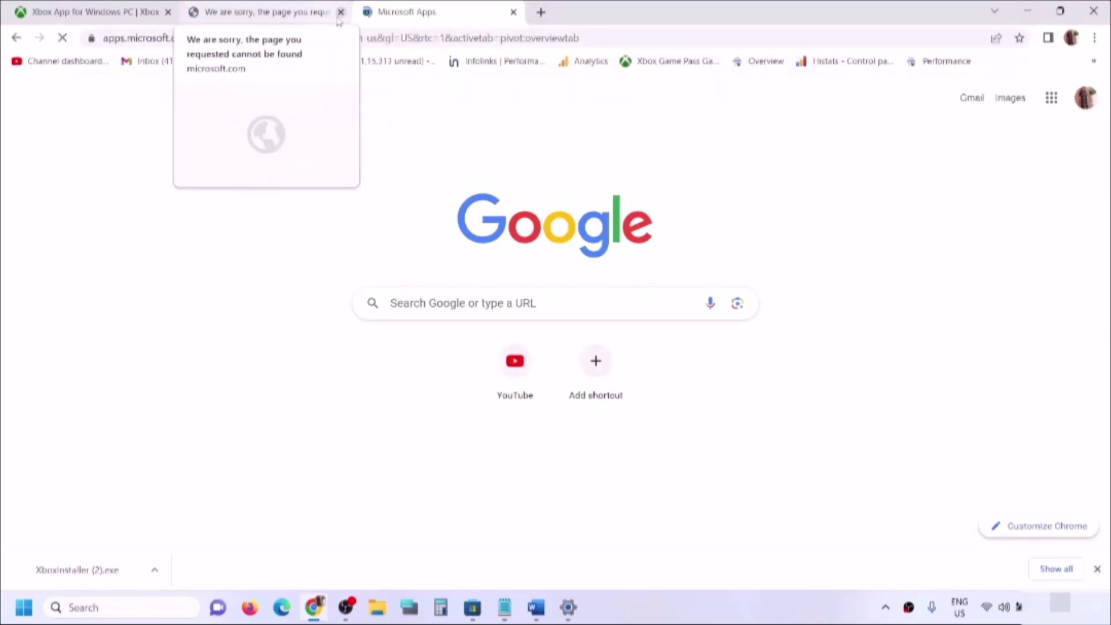
{"action": "left_click", "coordinate": [248, 12]}
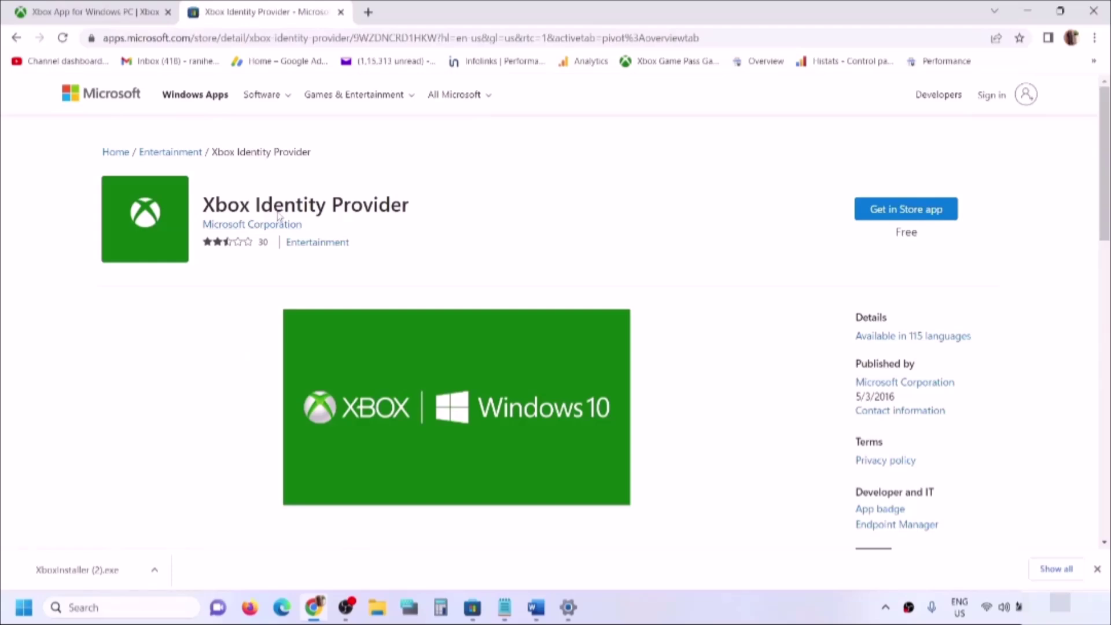
{"action": "left_click", "coordinate": [907, 213]}
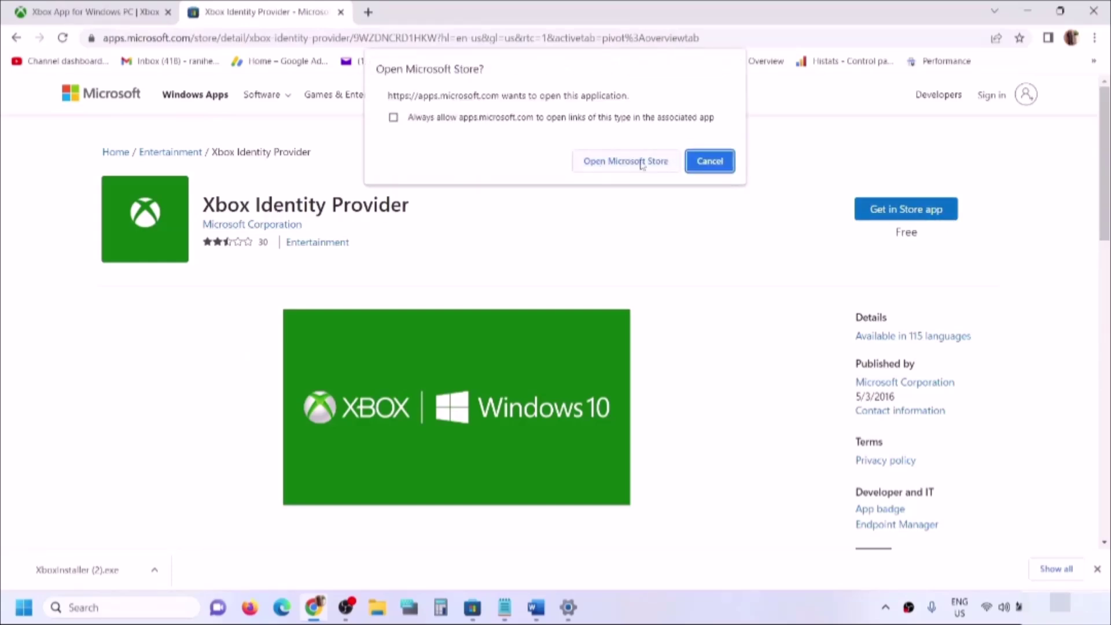
{"action": "left_click", "coordinate": [638, 163]}
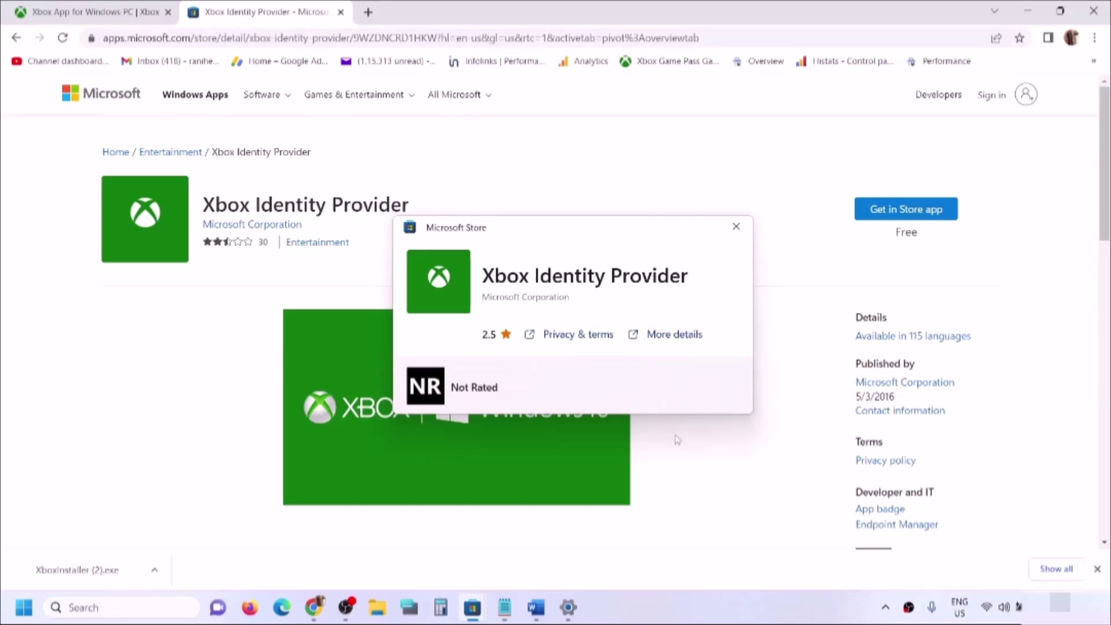
- Copy the get-appxpackage Microsoft.GamingServices removal command from the Word notes
{"action": "left_click", "coordinate": [535, 607]}
{"action": "scroll", "coordinate": [176, 375], "scroll_direction": "down", "scroll_amount": 3}
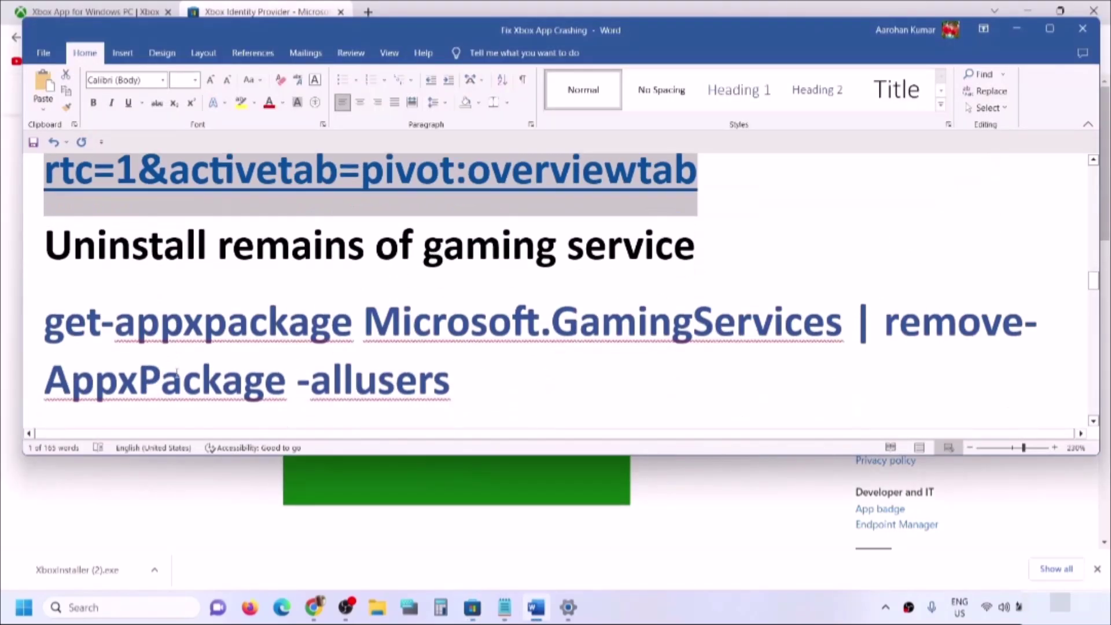
{"action": "scroll", "coordinate": [182, 363], "scroll_direction": "down", "scroll_amount": 2}
{"action": "scroll", "coordinate": [207, 312], "scroll_direction": "up", "scroll_amount": 2}
{"action": "left_click_drag", "start_coordinate": [179, 258], "coordinate": [564, 249]}
{"action": "scroll", "coordinate": [466, 302], "scroll_direction": "down", "scroll_amount": 1}
{"action": "left_click_drag", "start_coordinate": [466, 302], "coordinate": [46, 245]}
{"action": "right_click", "coordinate": [94, 256]}
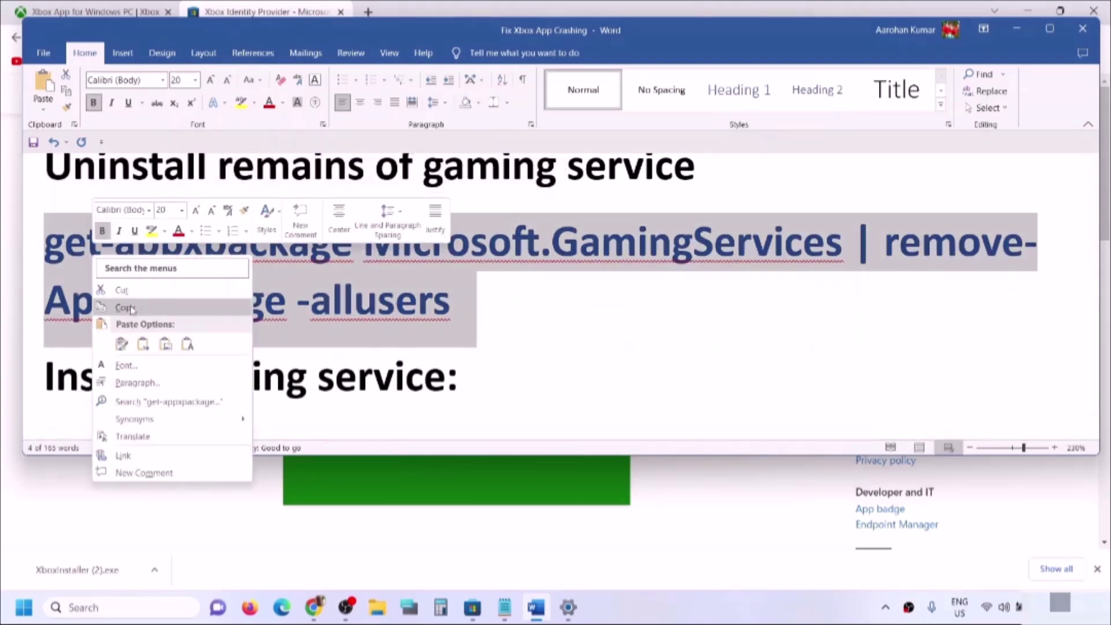
{"action": "left_click", "coordinate": [132, 308]}
- Run 'get-appxpackage Microsoft.GamingServices | remove-AppxPackage -allusers' in an administrator PowerShell
{"action": "left_click", "coordinate": [90, 604]}
{"action": "type", "text": "po"}
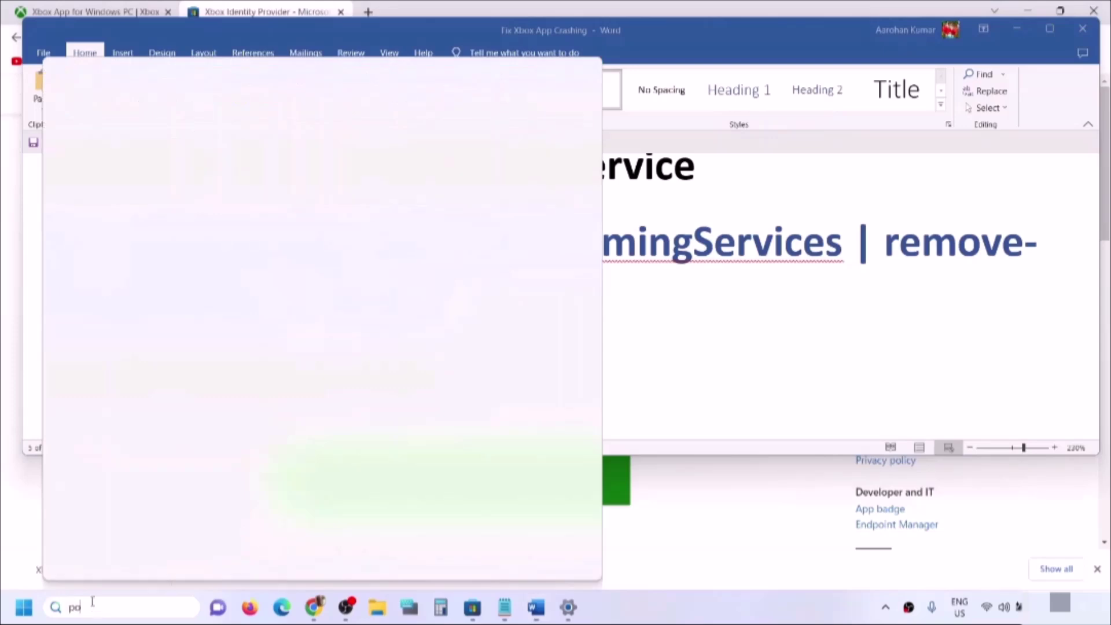
{"action": "type", "text": "wershell"}
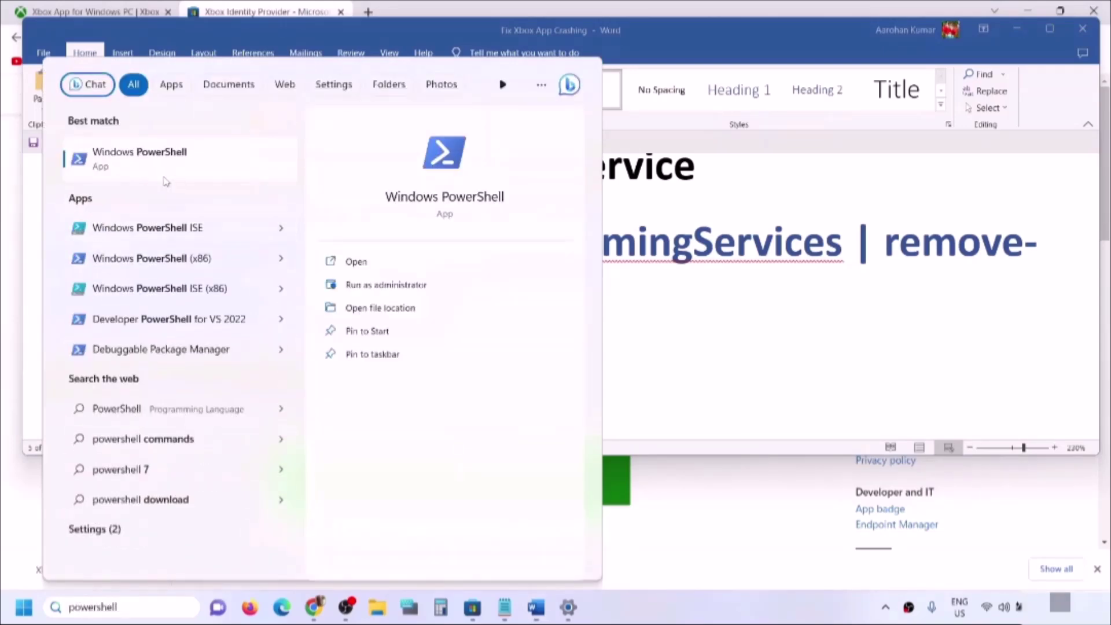
{"action": "right_click", "coordinate": [170, 165]}
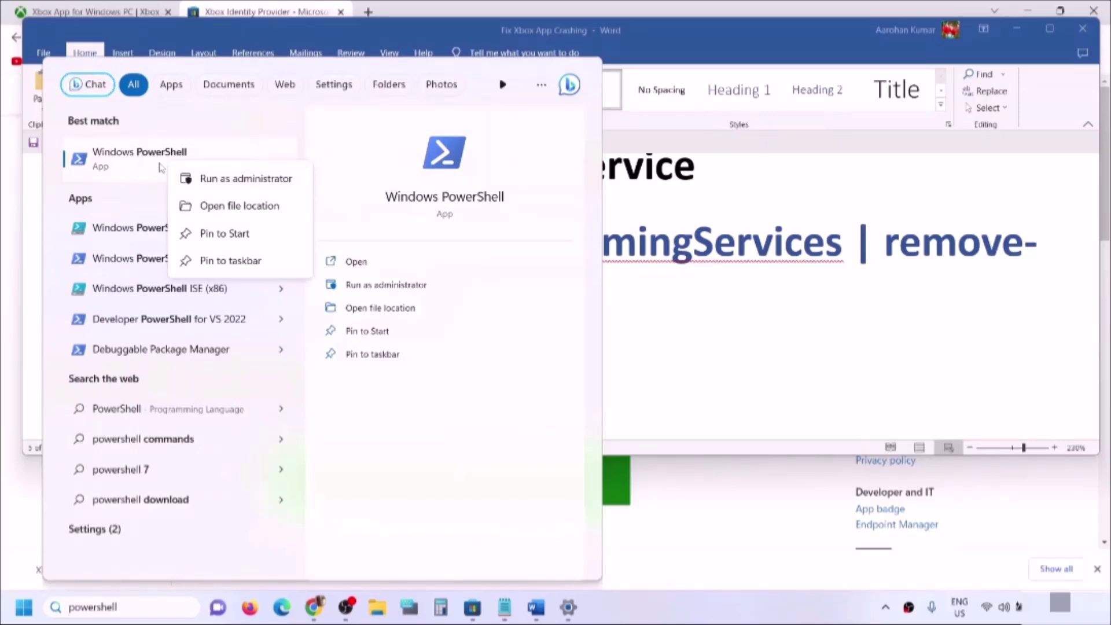
{"action": "left_click", "coordinate": [249, 177]}
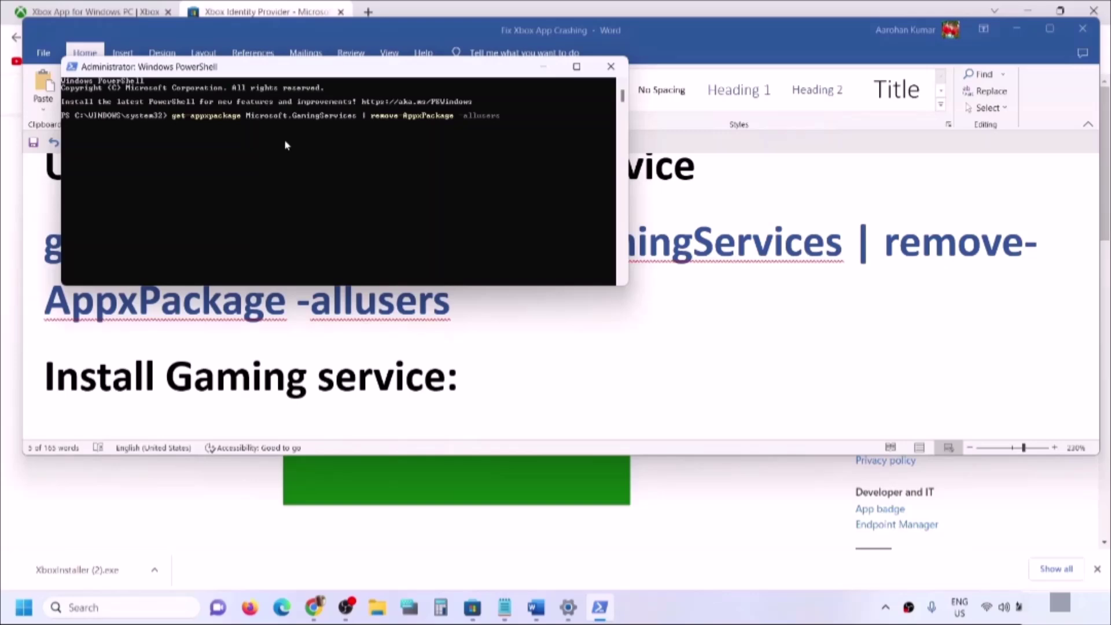
{"action": "key", "text": "Return"}
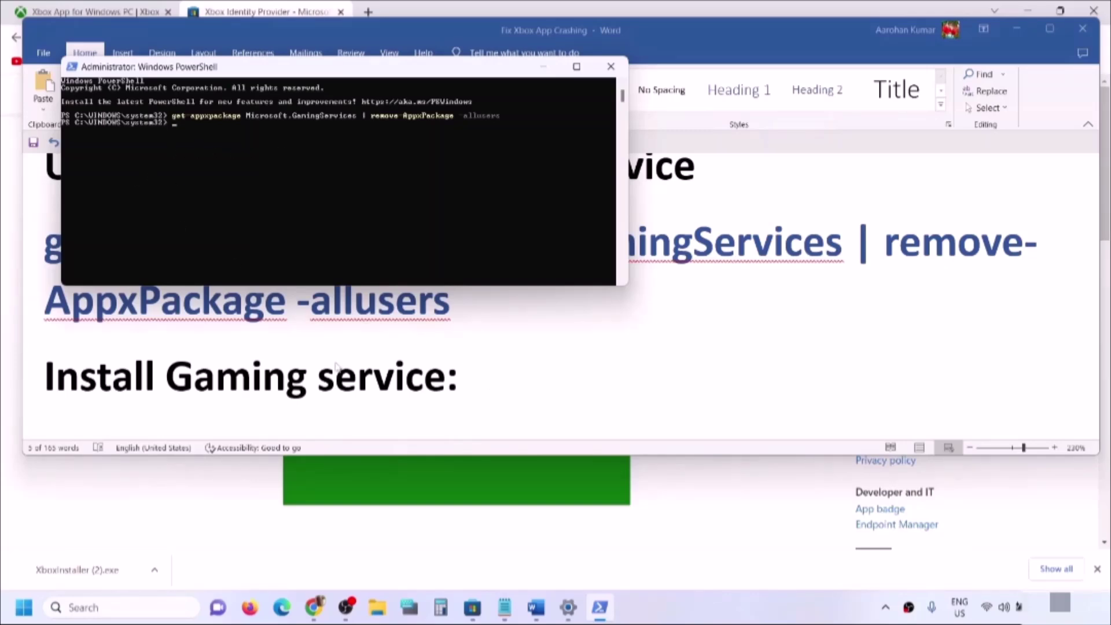
{"action": "left_click", "coordinate": [399, 394]}
{"action": "scroll", "coordinate": [385, 364], "scroll_direction": "down", "scroll_amount": 3}
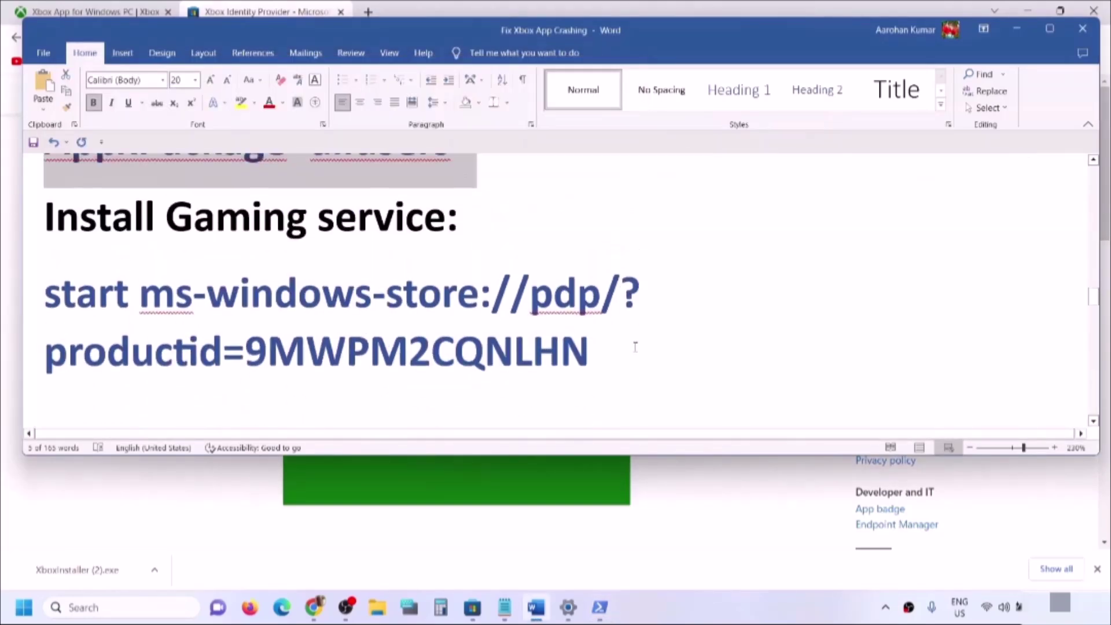
- Run the copied ms-windows-store command in PowerShell and click Install for Gaming Services
{"action": "left_click_drag", "start_coordinate": [636, 348], "coordinate": [44, 293]}
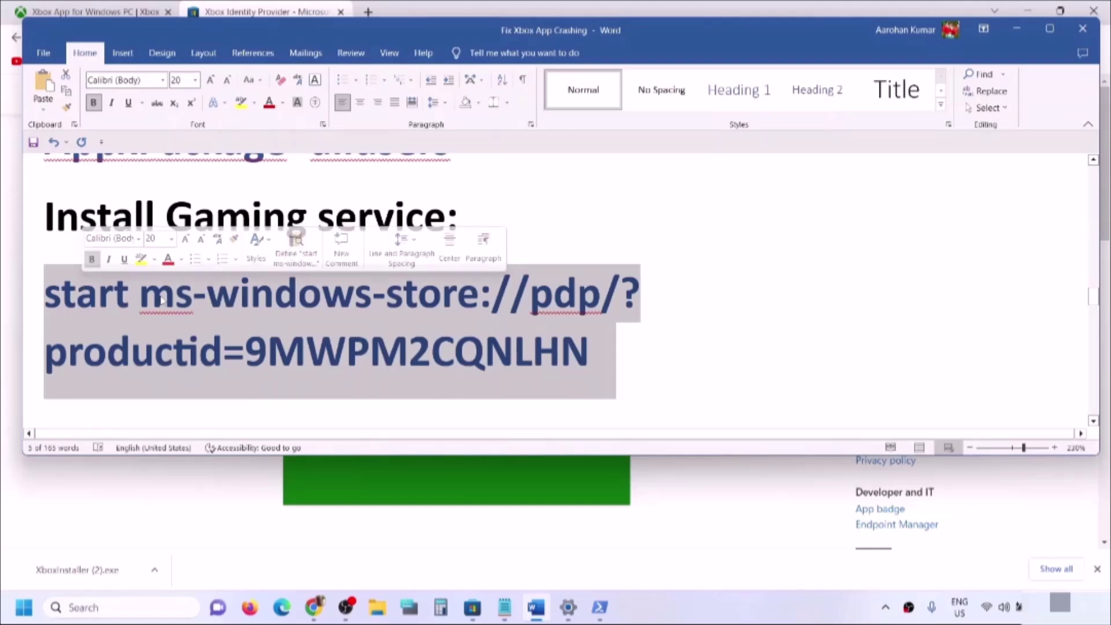
{"action": "key", "text": "ctrl+c"}
{"action": "key", "text": "alt+Tab"}
{"action": "right_click", "coordinate": [326, 132]}
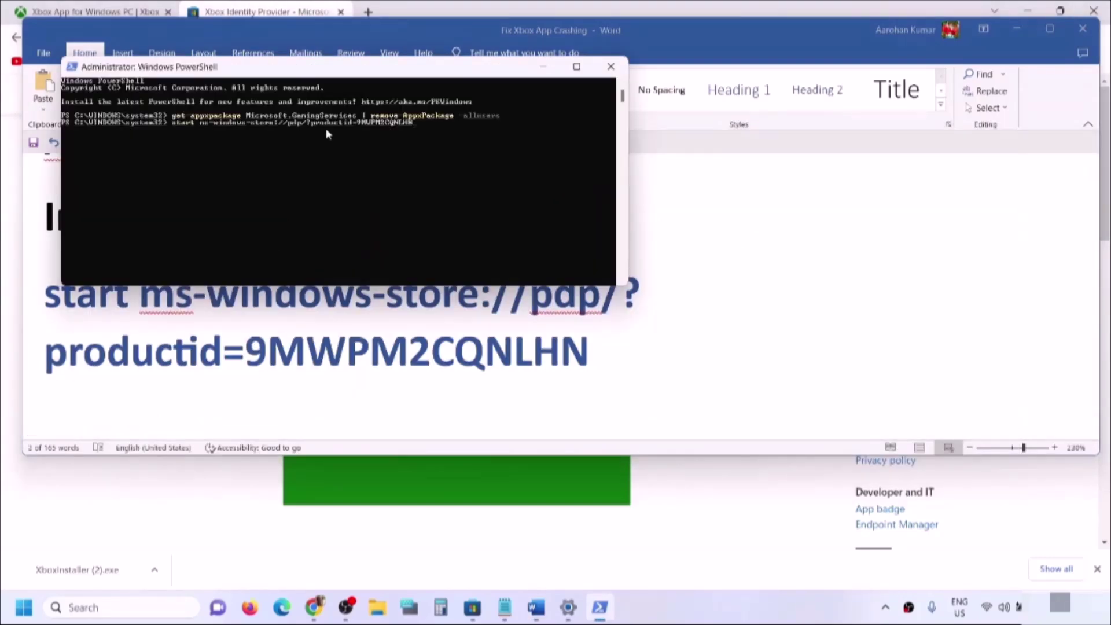
{"action": "key", "text": "Return"}
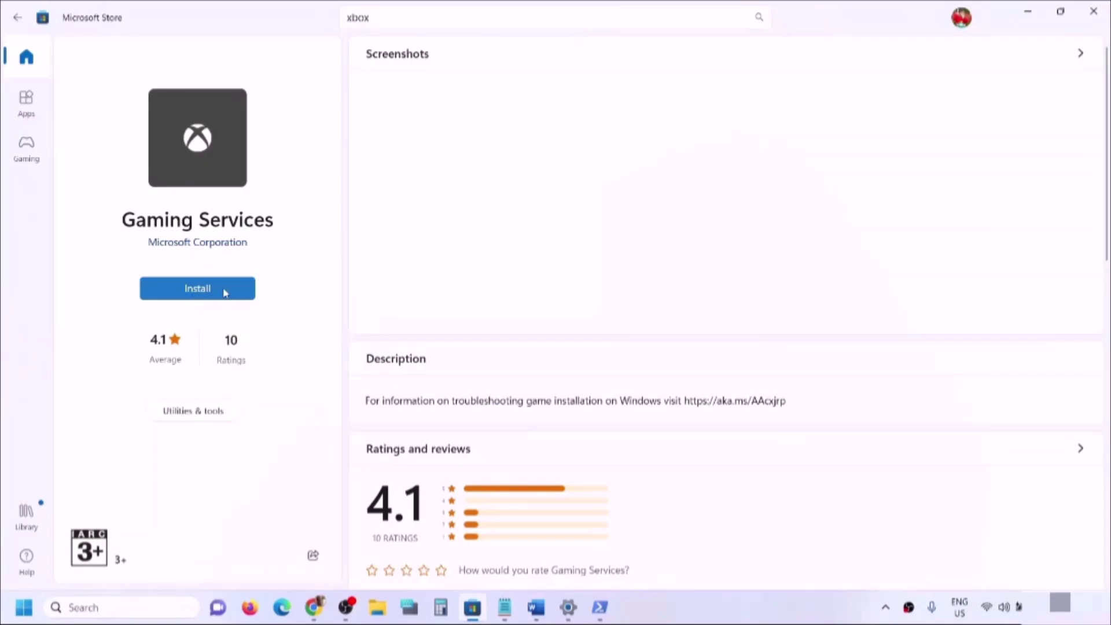
{"action": "left_click", "coordinate": [202, 288]}
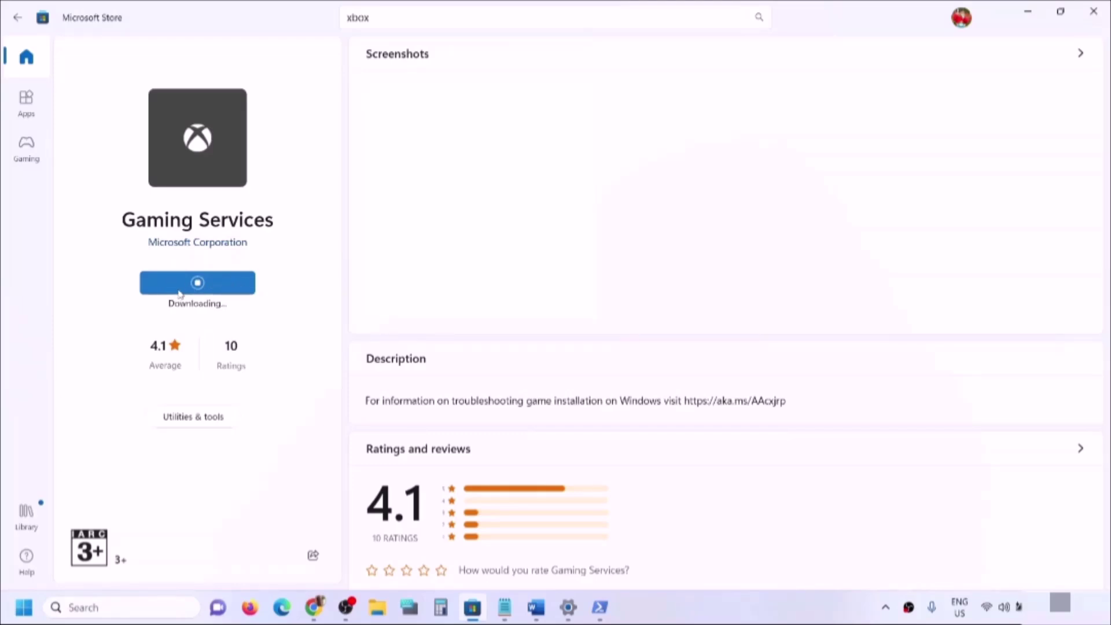
{"action": "left_click", "coordinate": [536, 607]}
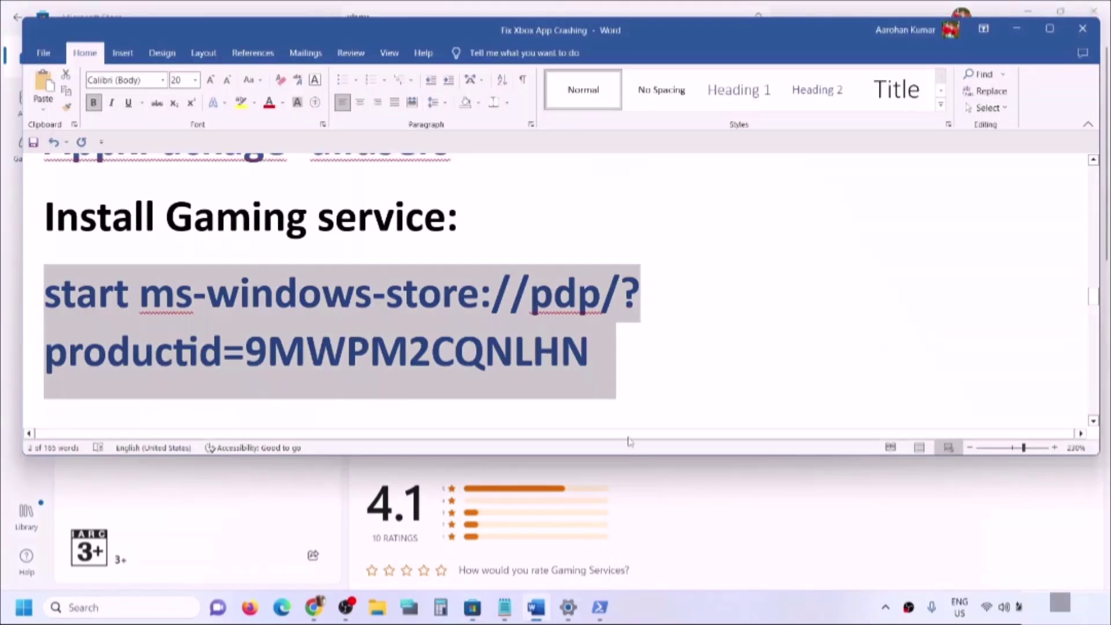
- Open the Services console and keep the IP Helper service at Automatic startup
{"action": "scroll", "coordinate": [418, 385], "scroll_direction": "down", "scroll_amount": 5}
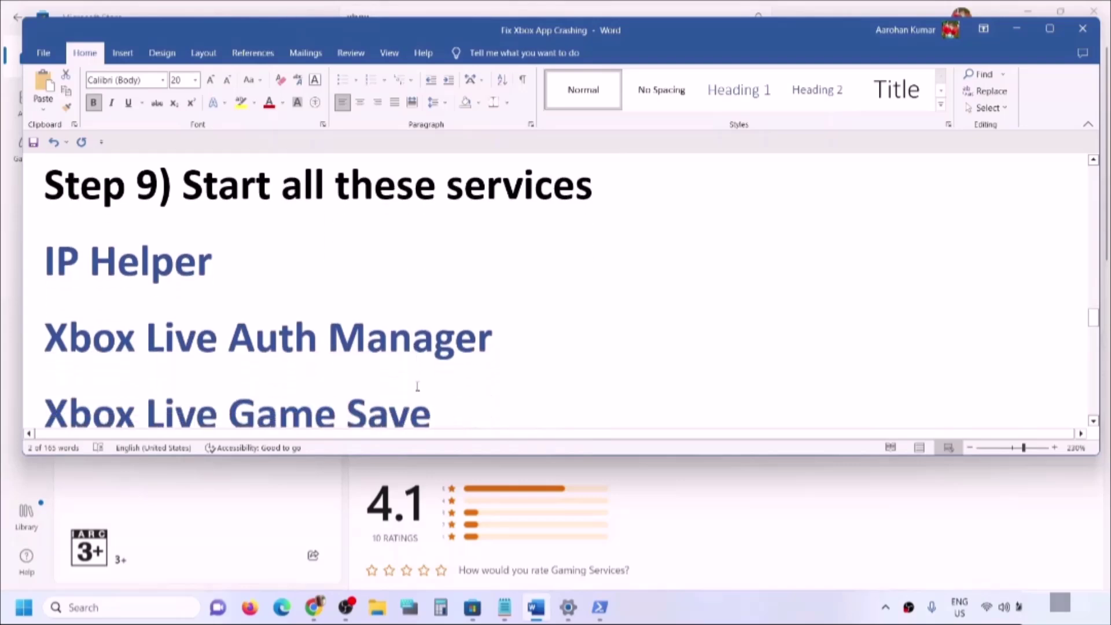
{"action": "left_click", "coordinate": [78, 609]}
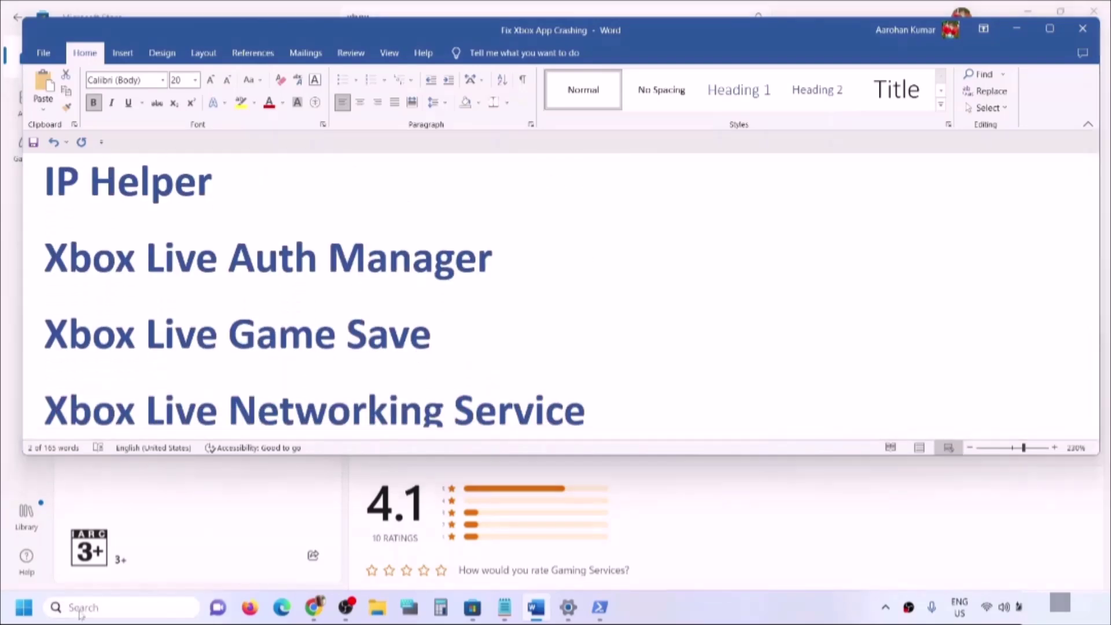
{"action": "type", "text": "services"}
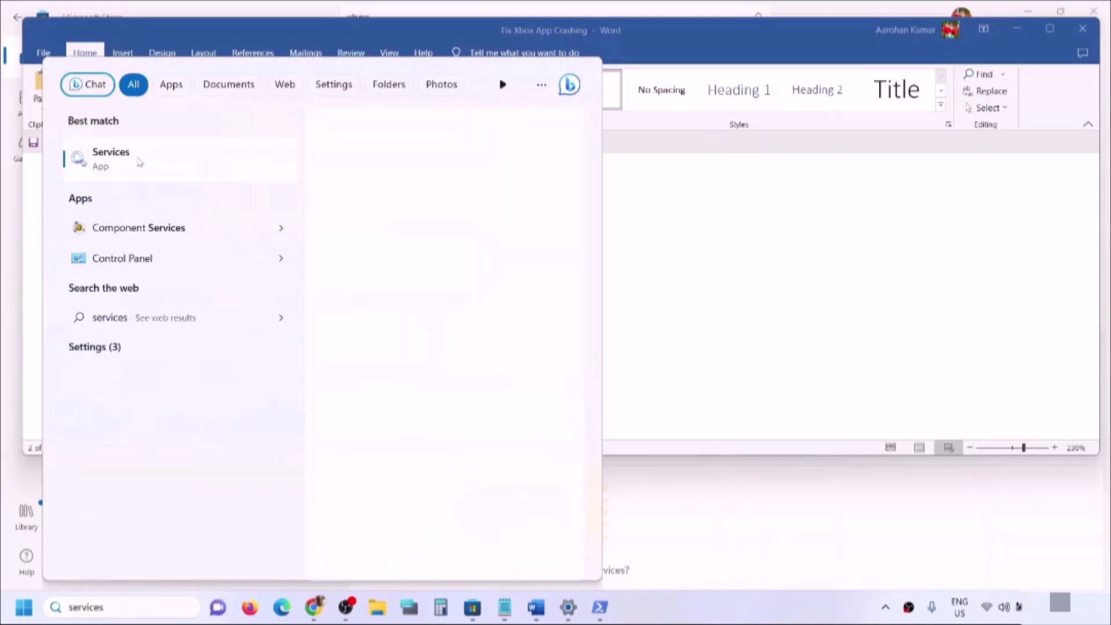
{"action": "left_click", "coordinate": [139, 162]}
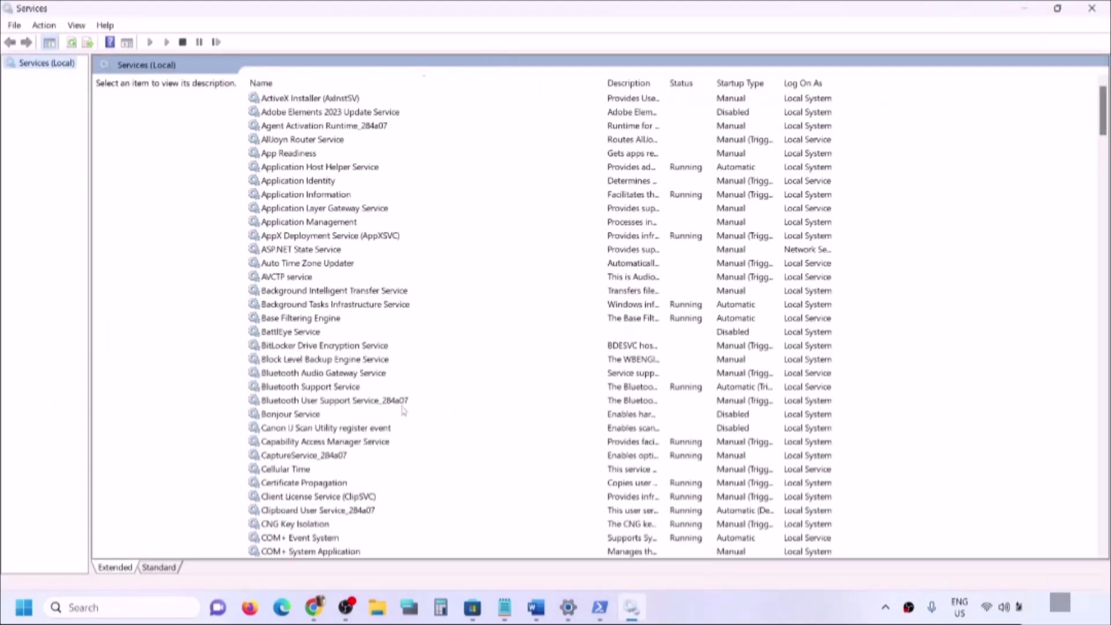
{"action": "left_click", "coordinate": [388, 405]}
{"action": "key", "text": "i"}
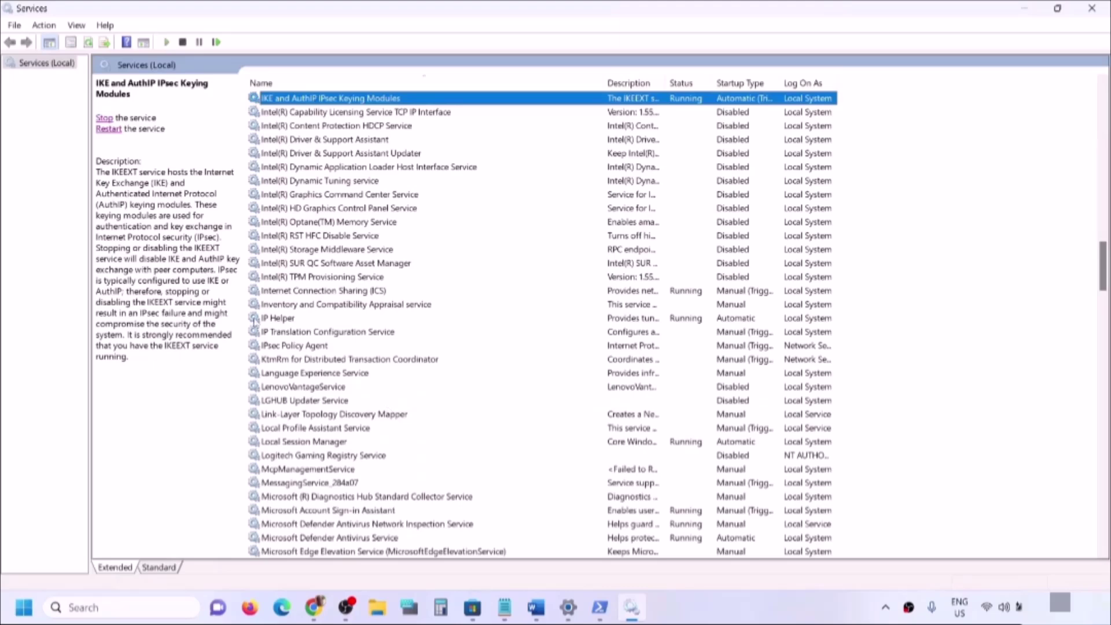
{"action": "left_click", "coordinate": [264, 319]}
{"action": "double_click", "coordinate": [361, 321]}
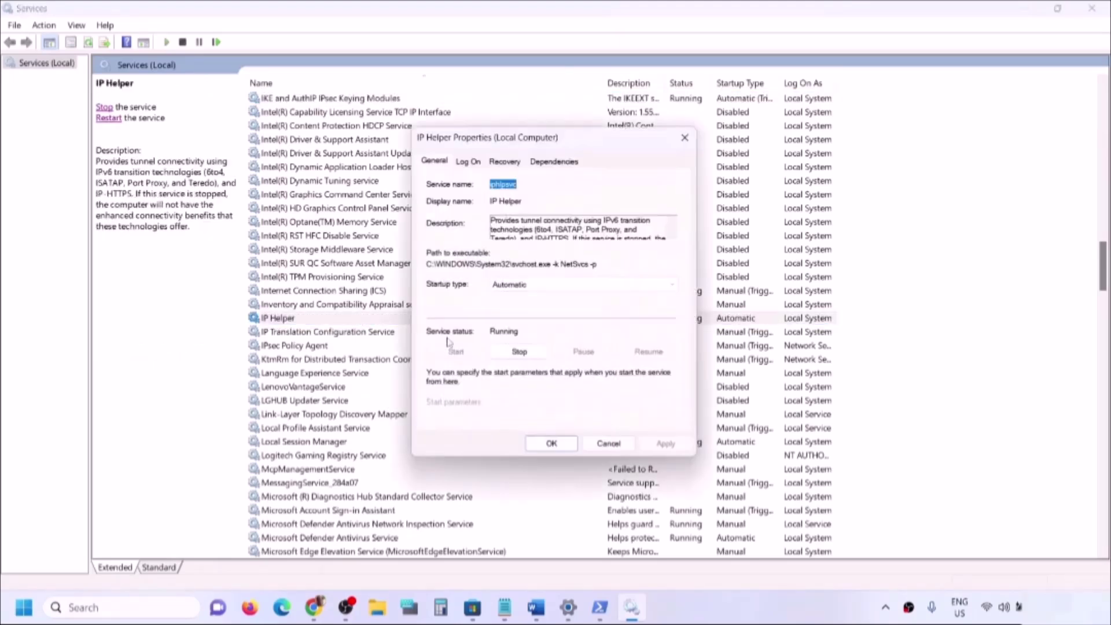
{"action": "left_click", "coordinate": [545, 286]}
{"action": "left_click", "coordinate": [527, 309]}
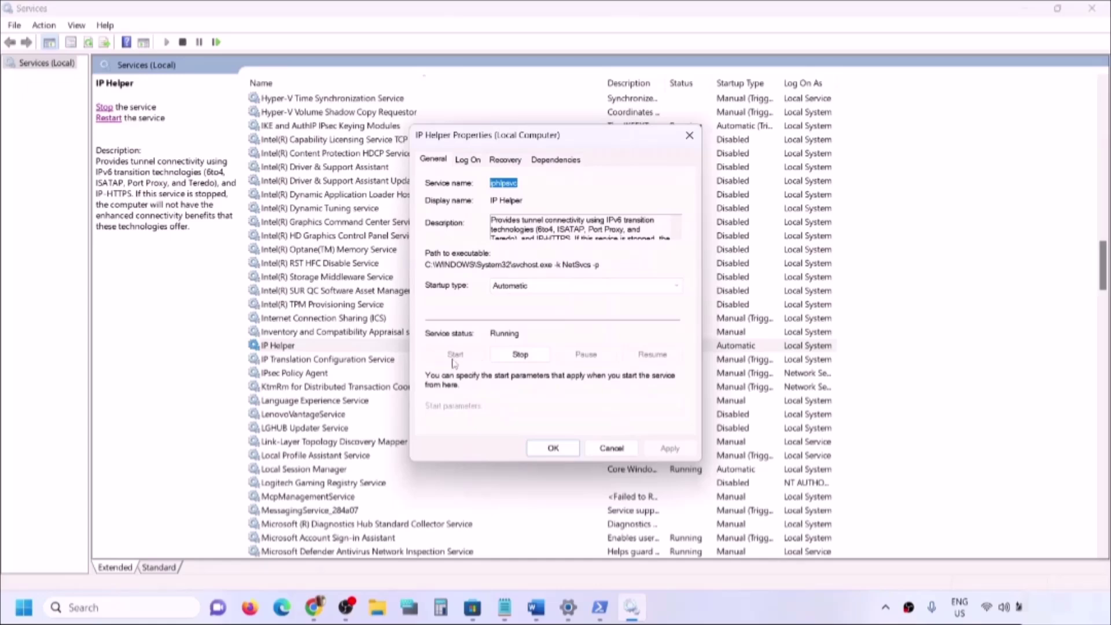
{"action": "left_click", "coordinate": [544, 449]}
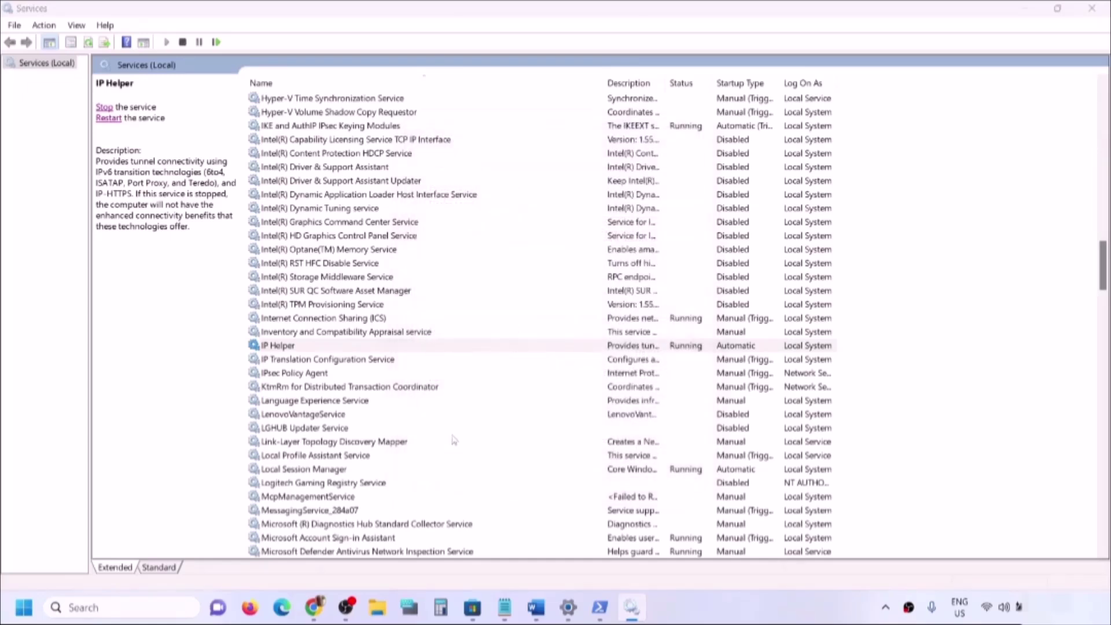
- Set Xbox Accessory Management Service startup to Automatic and apply it
{"action": "left_click", "coordinate": [352, 417]}
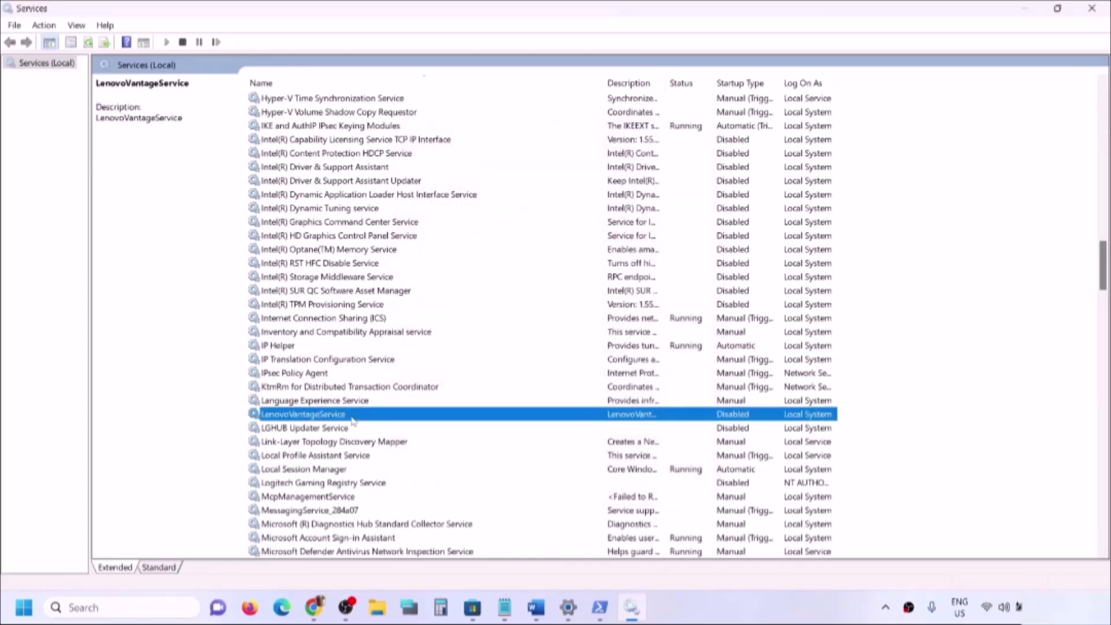
{"action": "key", "text": "x"}
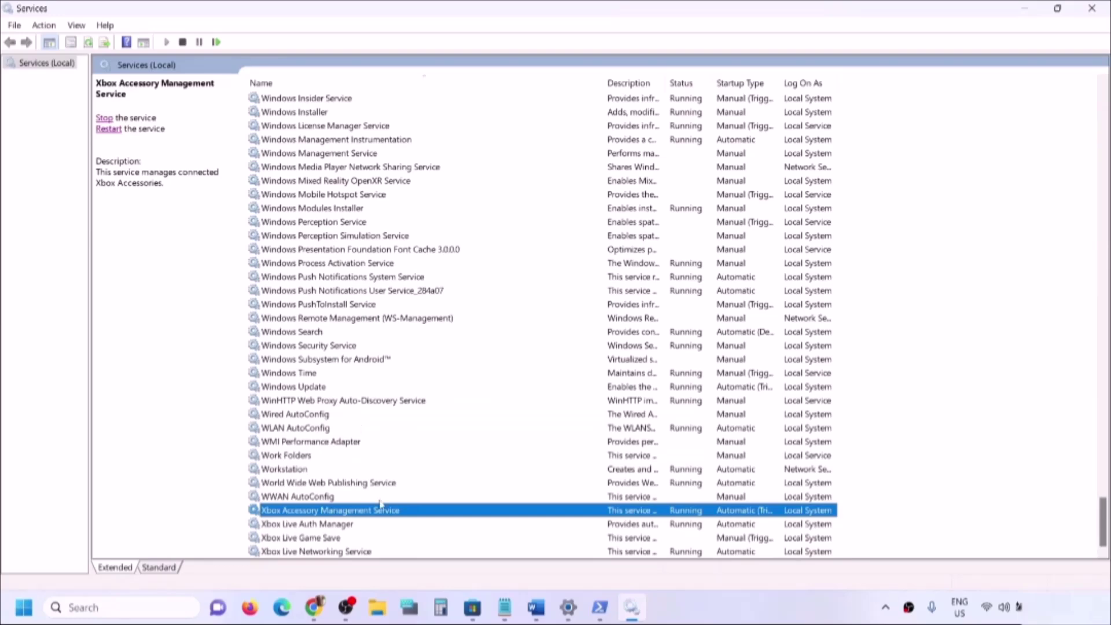
{"action": "double_click", "coordinate": [322, 512]}
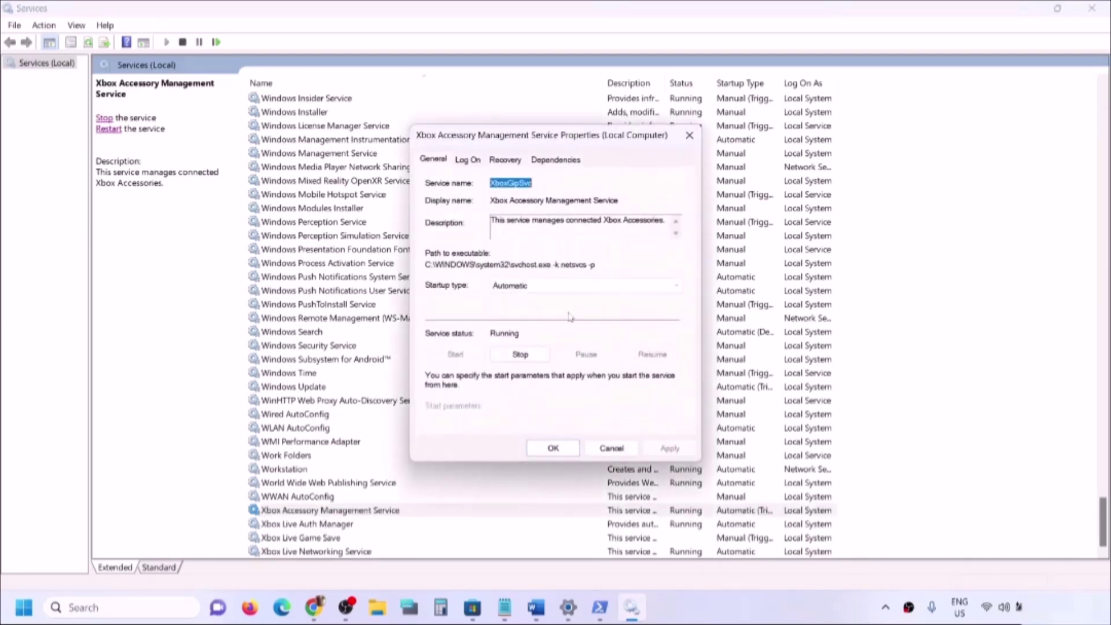
{"action": "left_click", "coordinate": [550, 286]}
{"action": "left_click", "coordinate": [527, 308]}
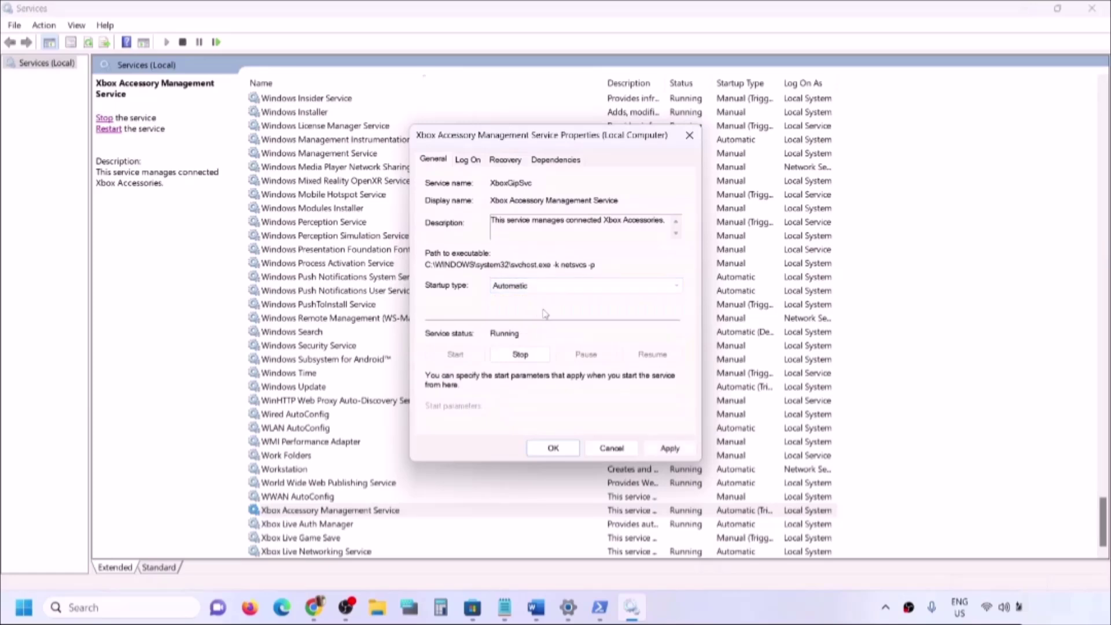
{"action": "left_click", "coordinate": [669, 448]}
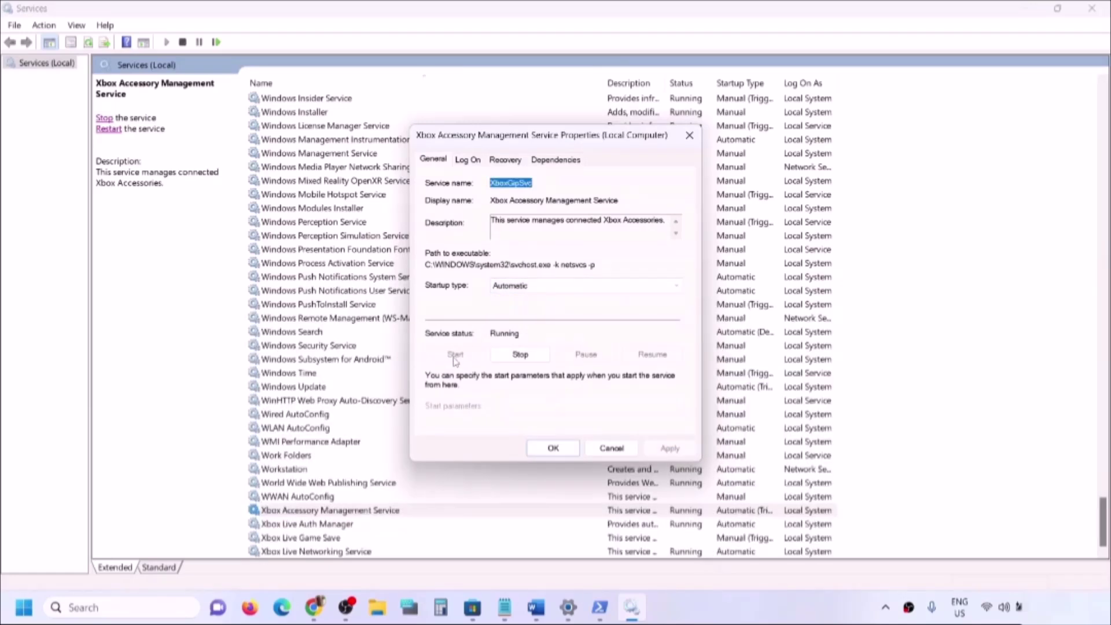
{"action": "left_click", "coordinate": [551, 448]}
- Set Xbox Live Auth Manager startup to Automatic and apply it
{"action": "double_click", "coordinate": [344, 525]}
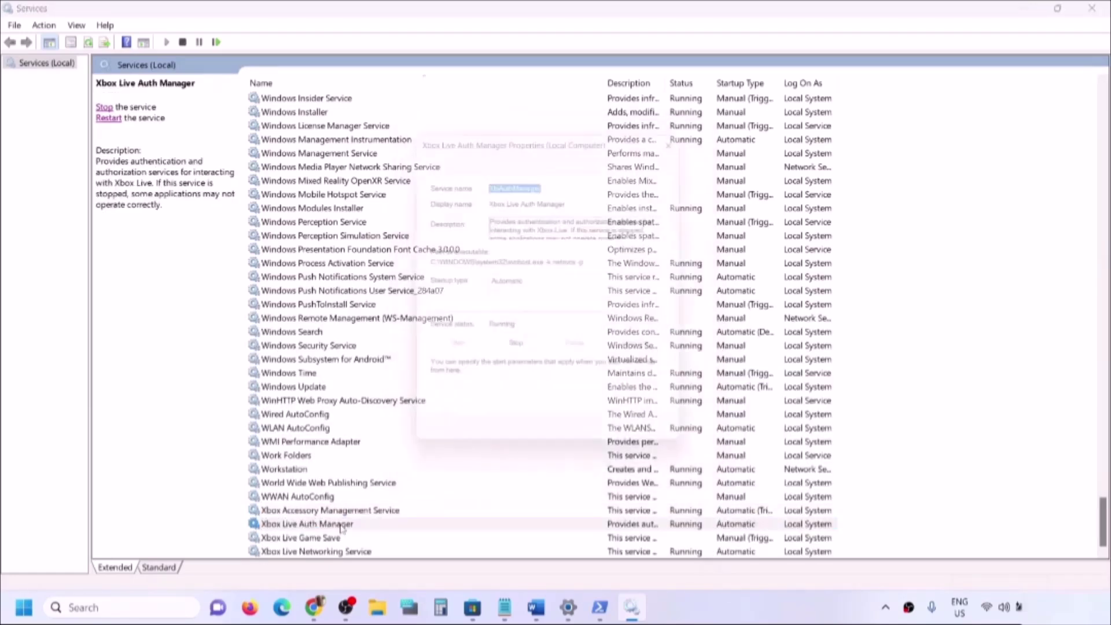
{"action": "left_click", "coordinate": [524, 286]}
{"action": "left_click", "coordinate": [526, 307]}
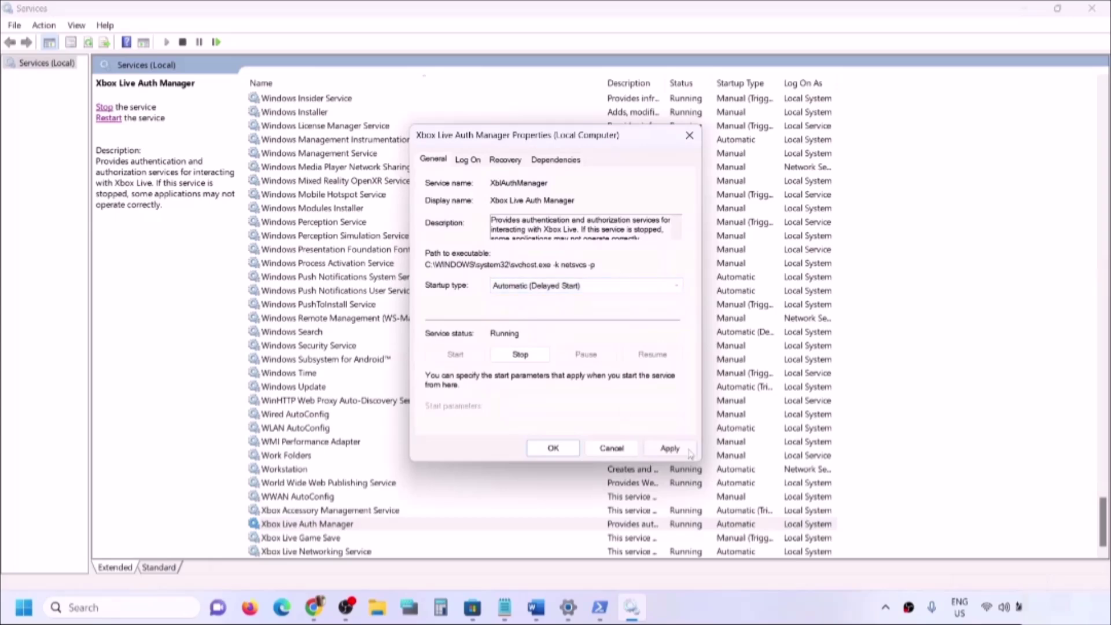
{"action": "left_click", "coordinate": [518, 287]}
{"action": "left_click", "coordinate": [521, 309]}
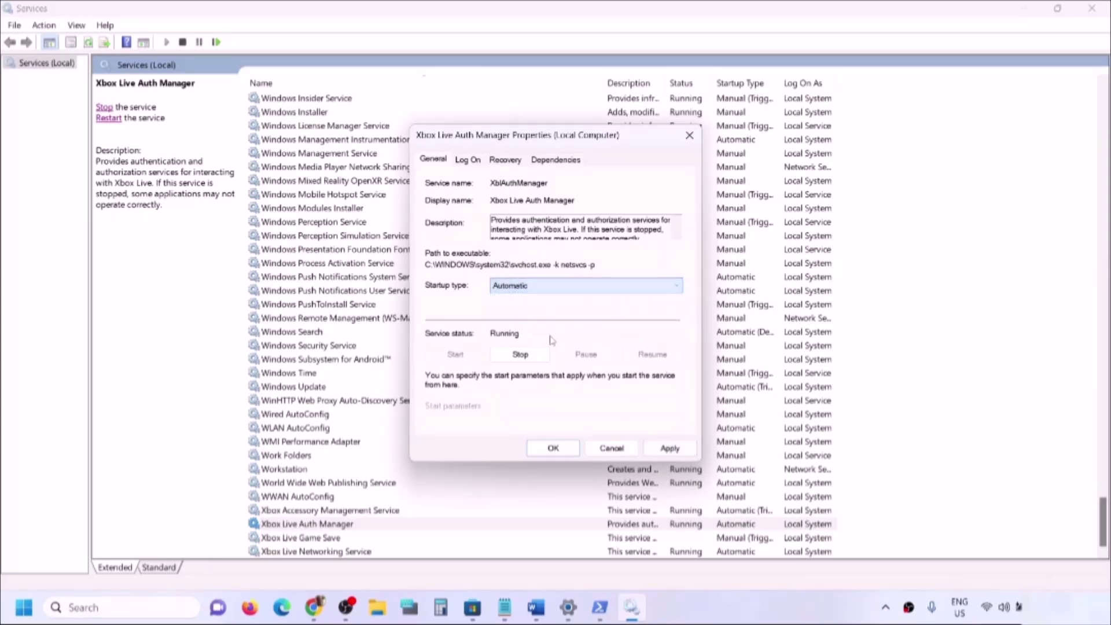
{"action": "left_click", "coordinate": [671, 449]}
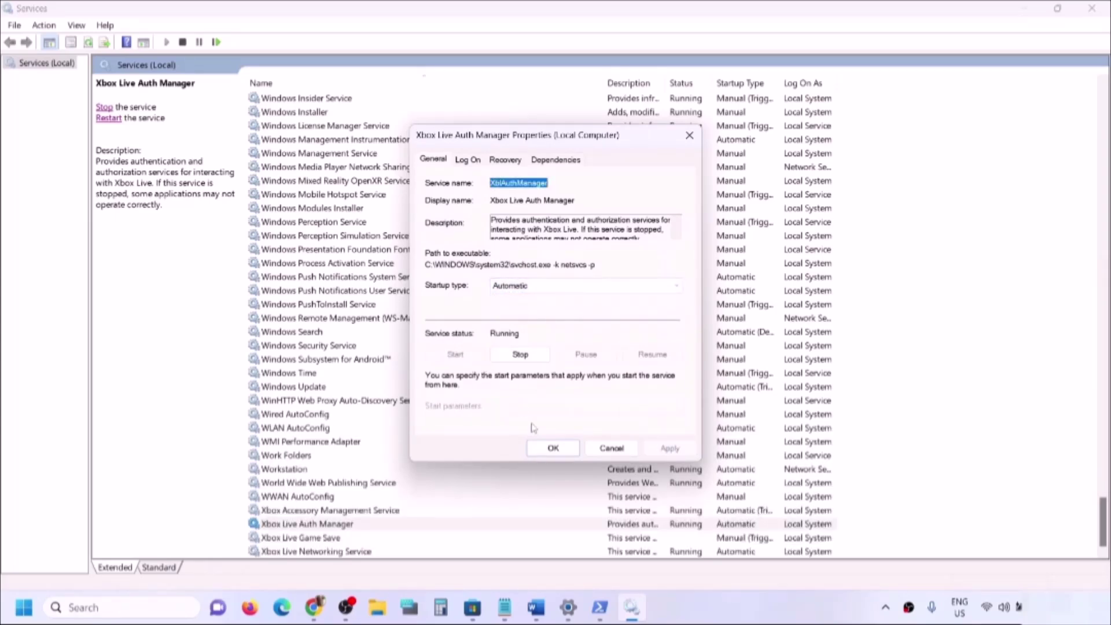
{"action": "left_click", "coordinate": [550, 448]}
- Set Xbox Live Game Save to Automatic and start it; keep Xbox Live Networking Service at Automatic
{"action": "double_click", "coordinate": [300, 538]}
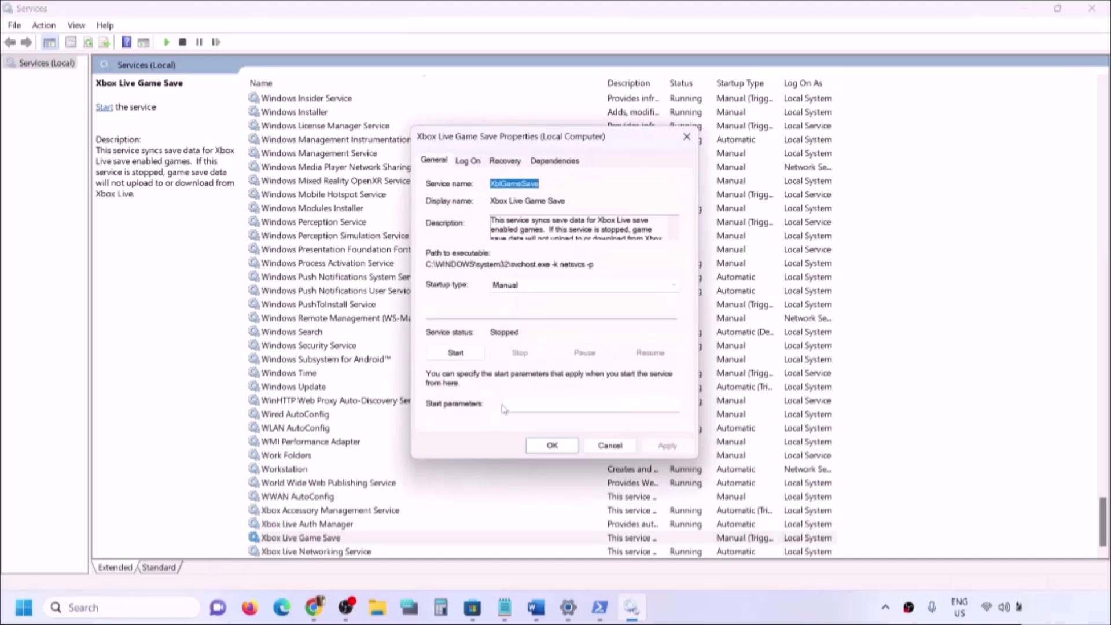
{"action": "left_click", "coordinate": [518, 286]}
{"action": "left_click", "coordinate": [521, 309]}
{"action": "left_click", "coordinate": [662, 450]}
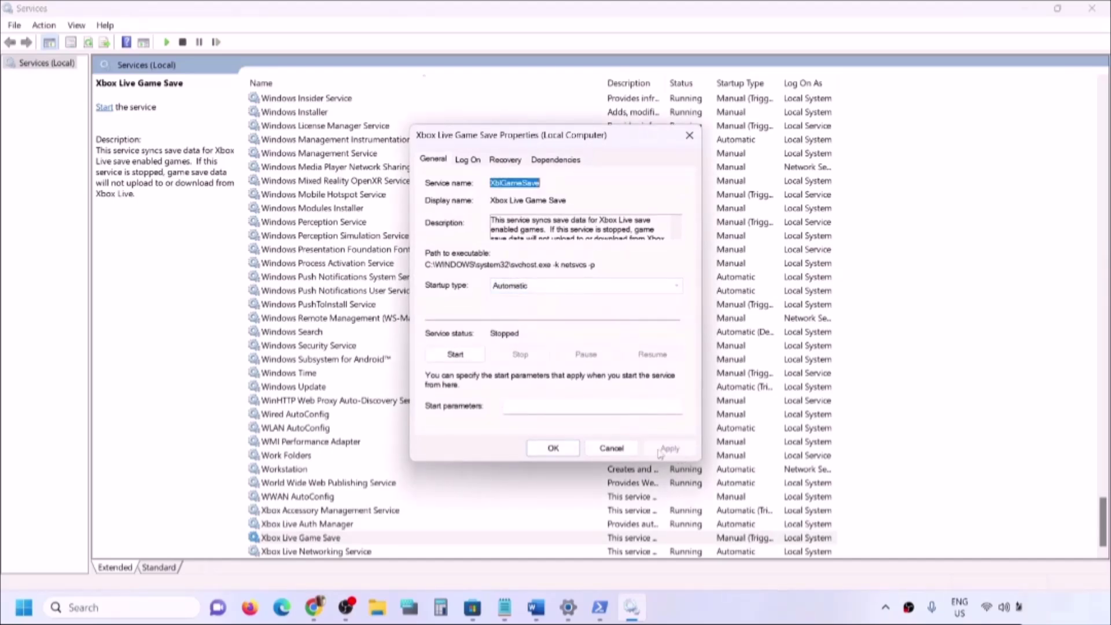
{"action": "left_click", "coordinate": [455, 354]}
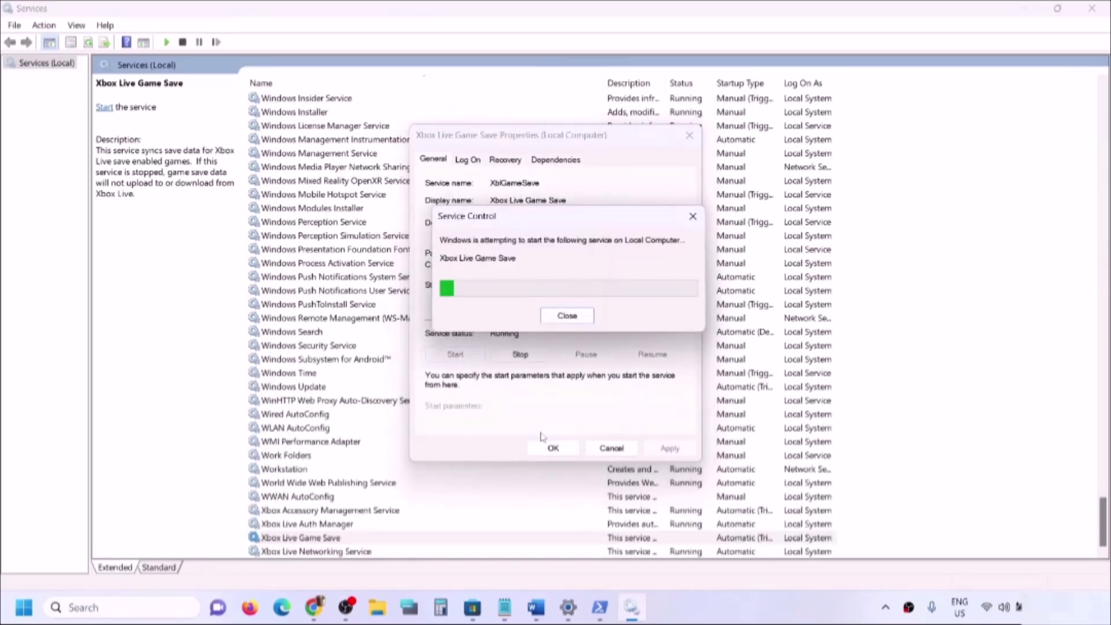
{"action": "double_click", "coordinate": [354, 551]}
{"action": "left_click", "coordinate": [555, 287]}
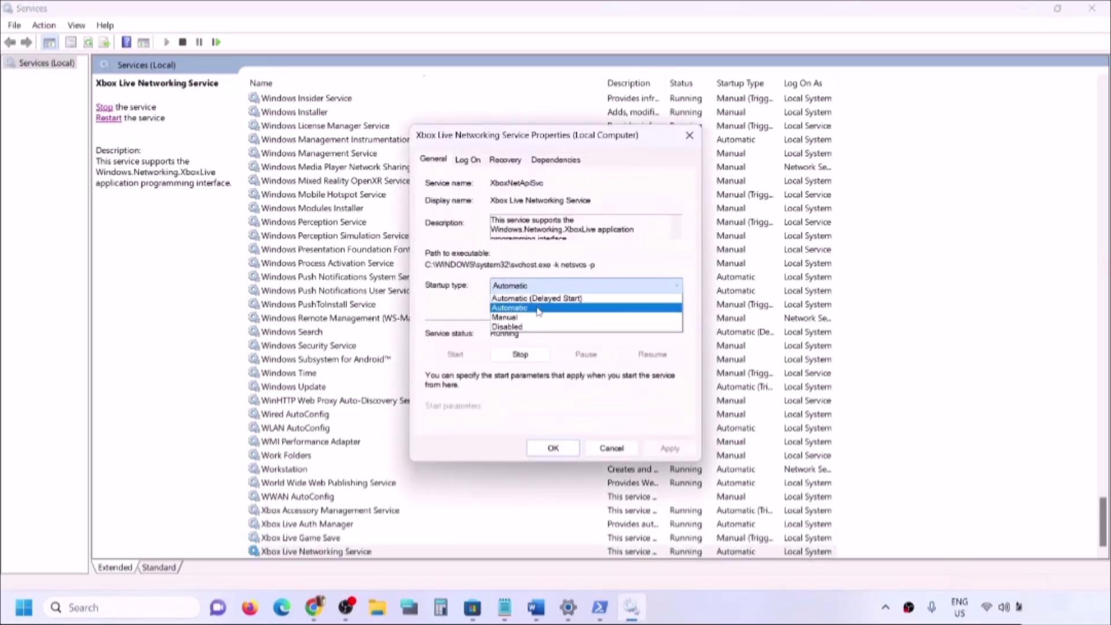
{"action": "left_click", "coordinate": [544, 308]}
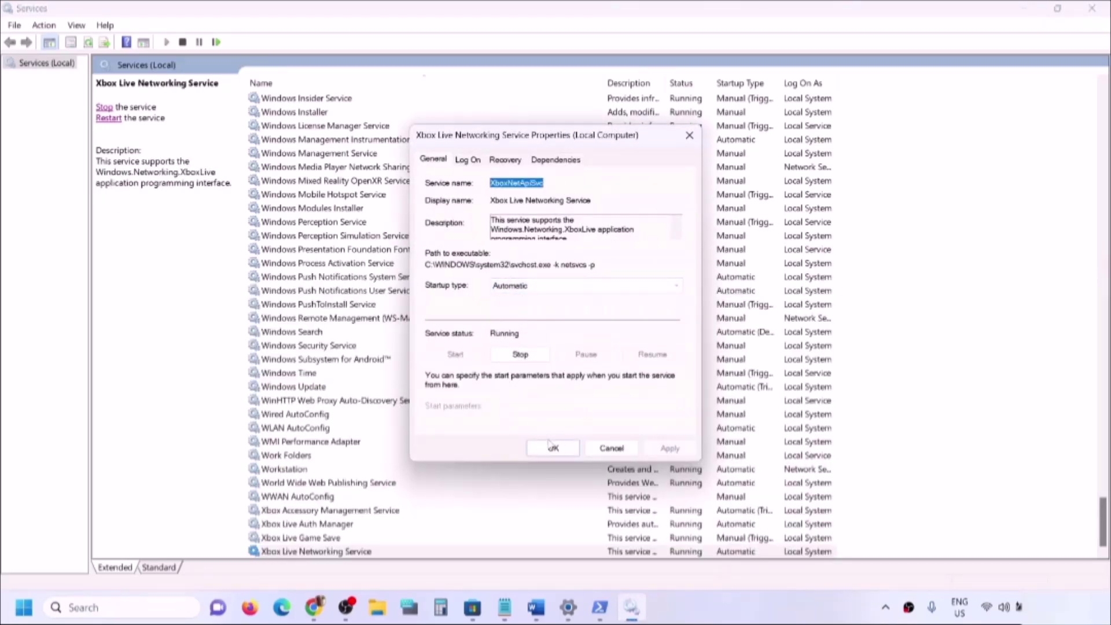
{"action": "left_click", "coordinate": [551, 446]}
- Keep Windows Update at Automatic startup, then select the first Gaming Services entry
{"action": "left_click", "coordinate": [321, 388]}
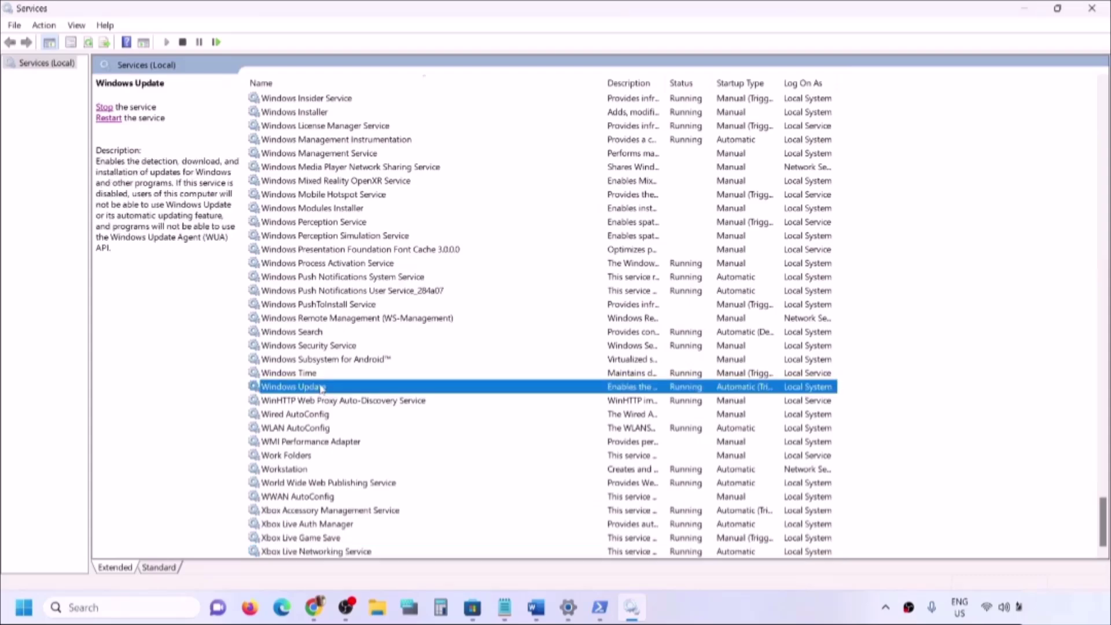
{"action": "double_click", "coordinate": [343, 388]}
{"action": "left_click", "coordinate": [529, 286]}
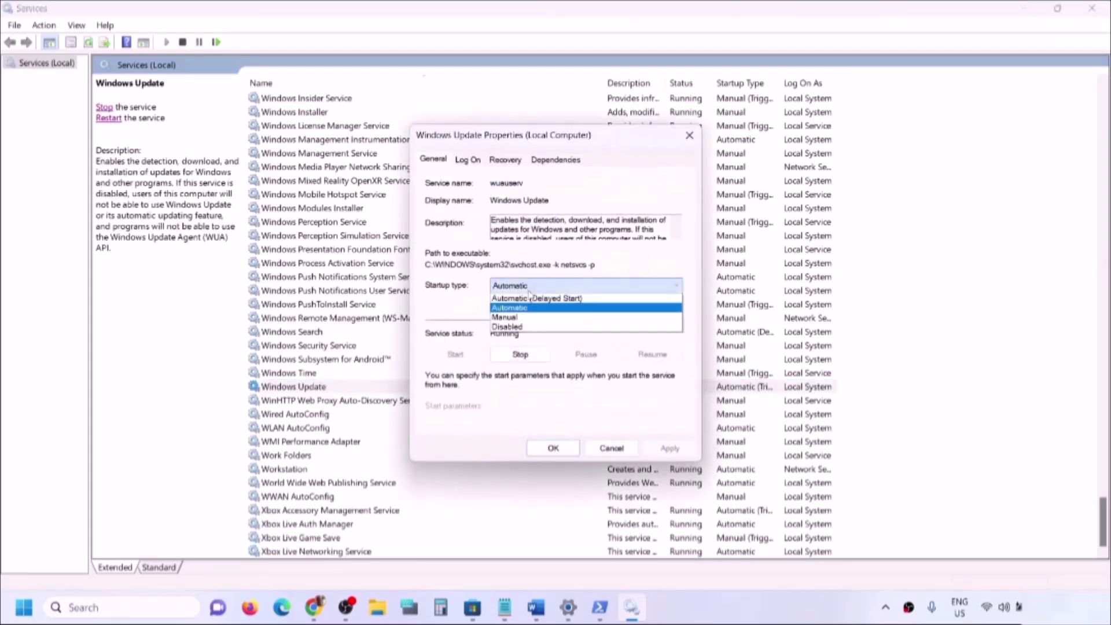
{"action": "left_click", "coordinate": [527, 310]}
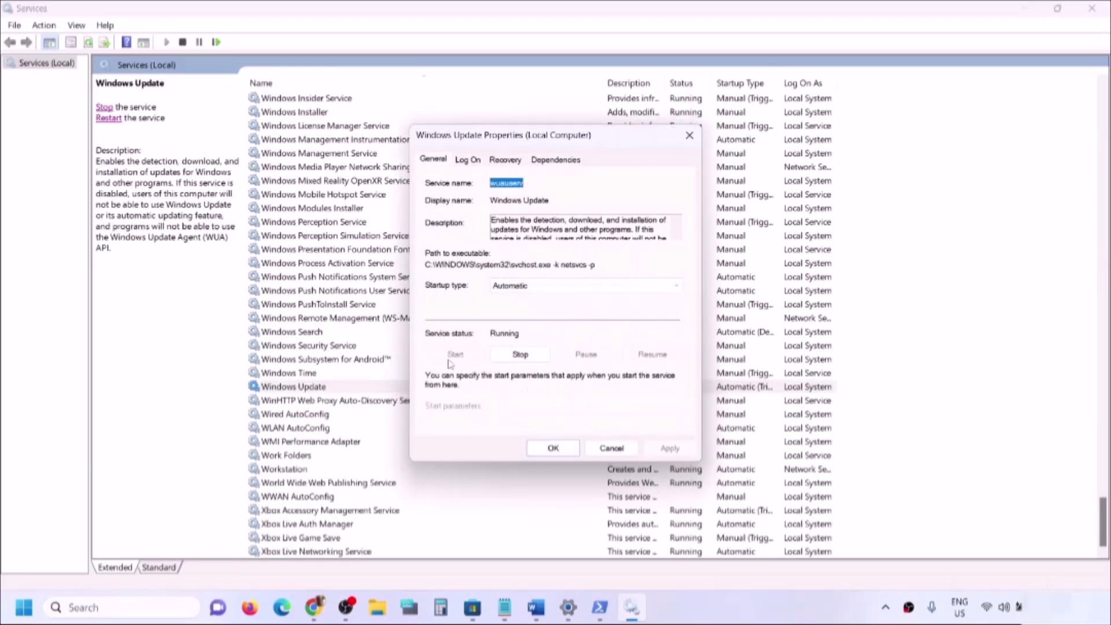
{"action": "left_click", "coordinate": [553, 449]}
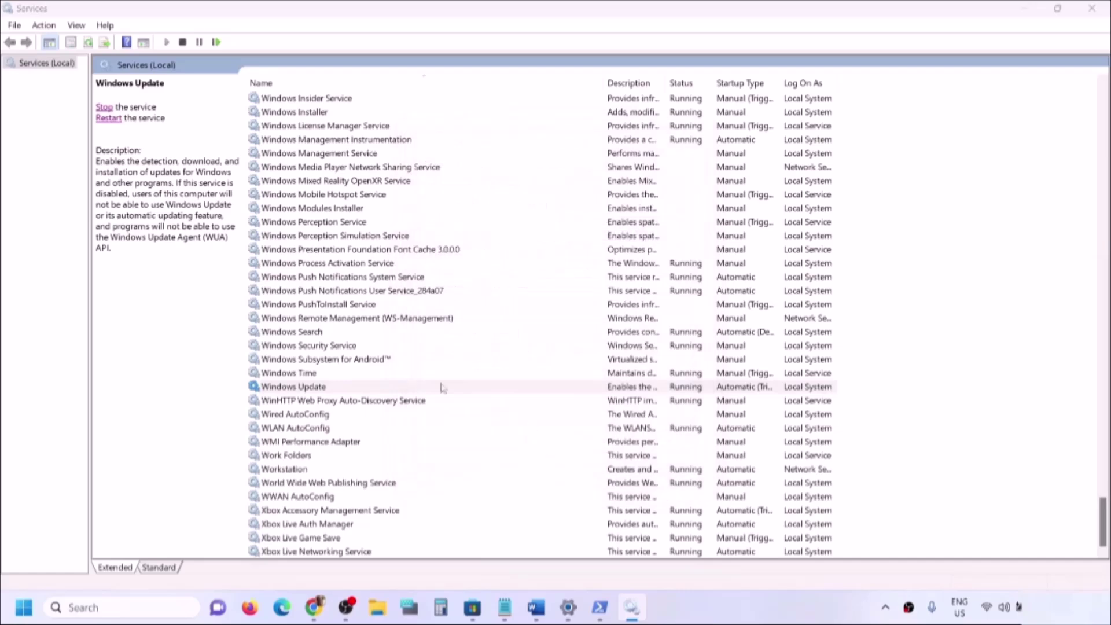
{"action": "left_click", "coordinate": [339, 347]}
{"action": "key", "text": "g"}
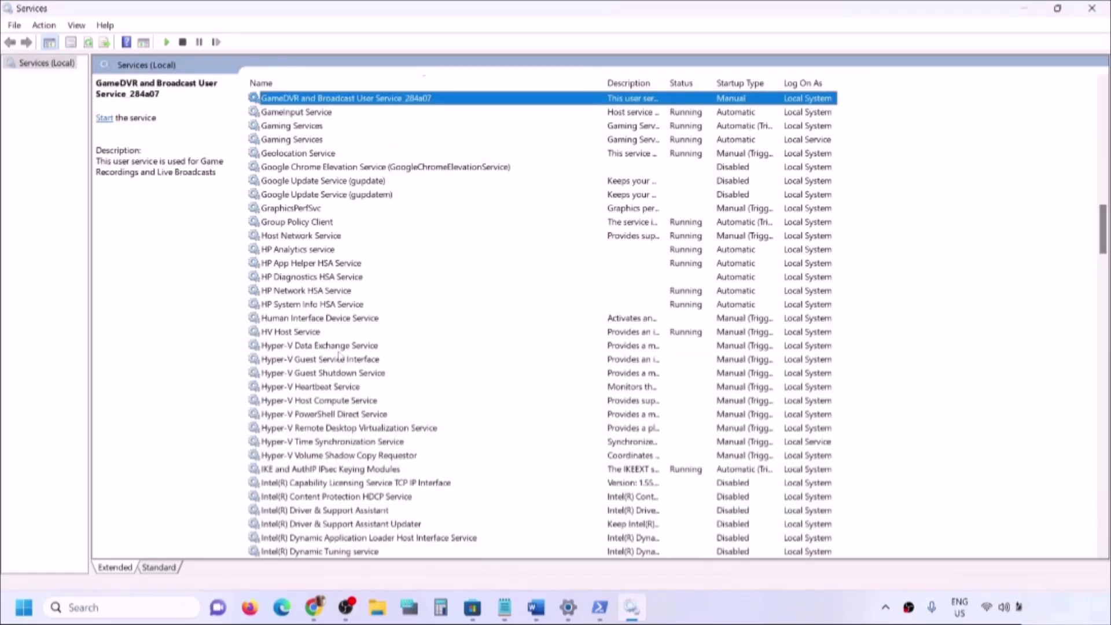
{"action": "scroll", "coordinate": [467, 371], "scroll_direction": "up", "scroll_amount": 3}
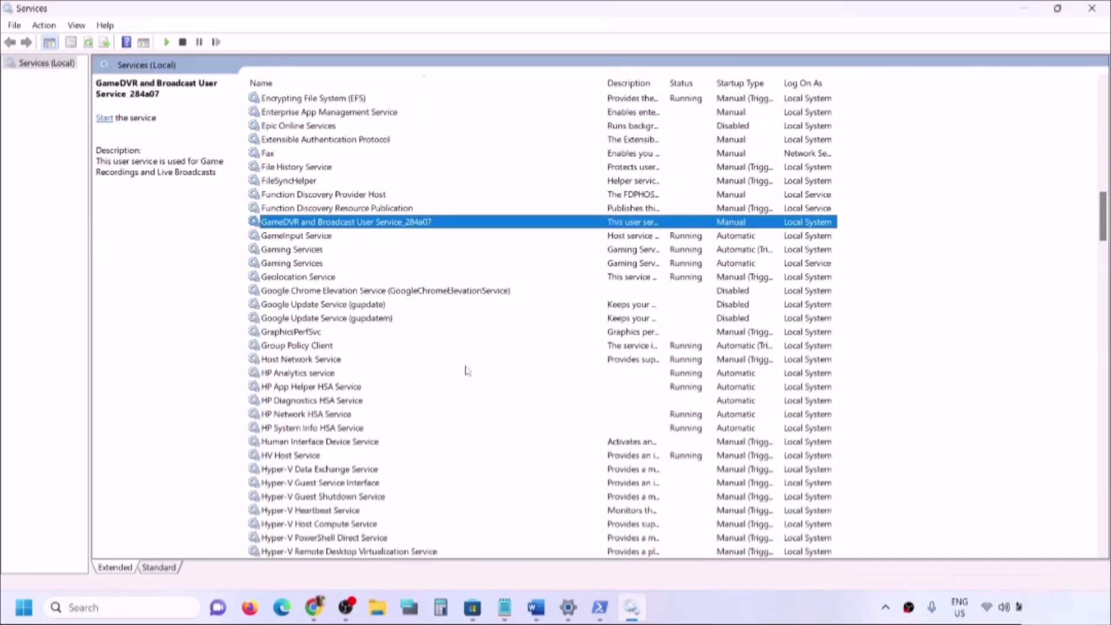
{"action": "left_click", "coordinate": [309, 255]}
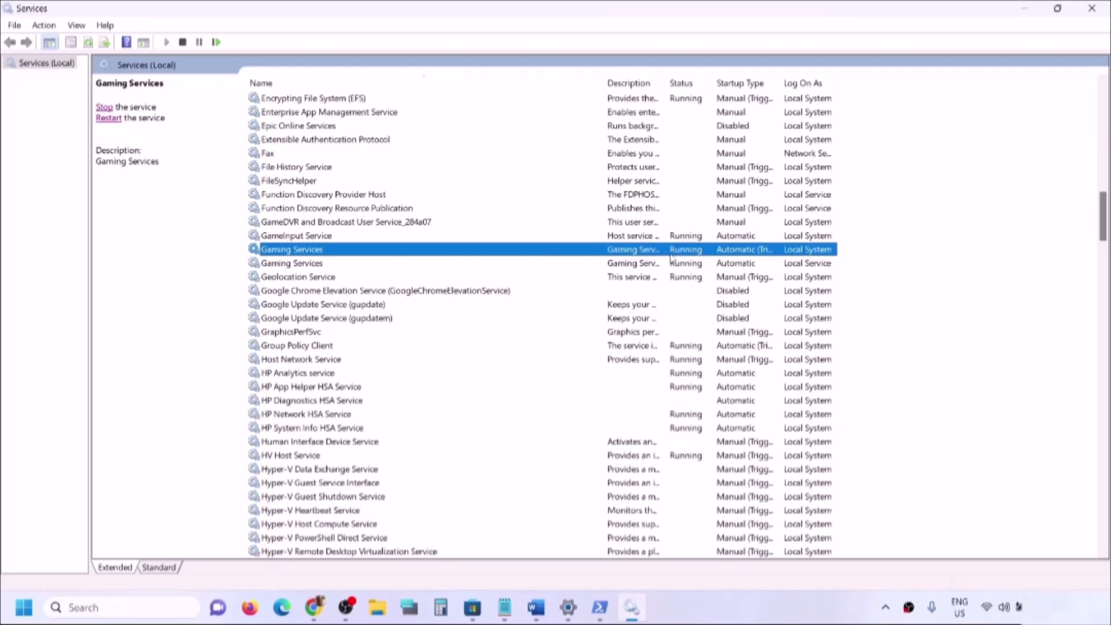
- Stop both Gaming Services entries
{"action": "right_click", "coordinate": [646, 255]}
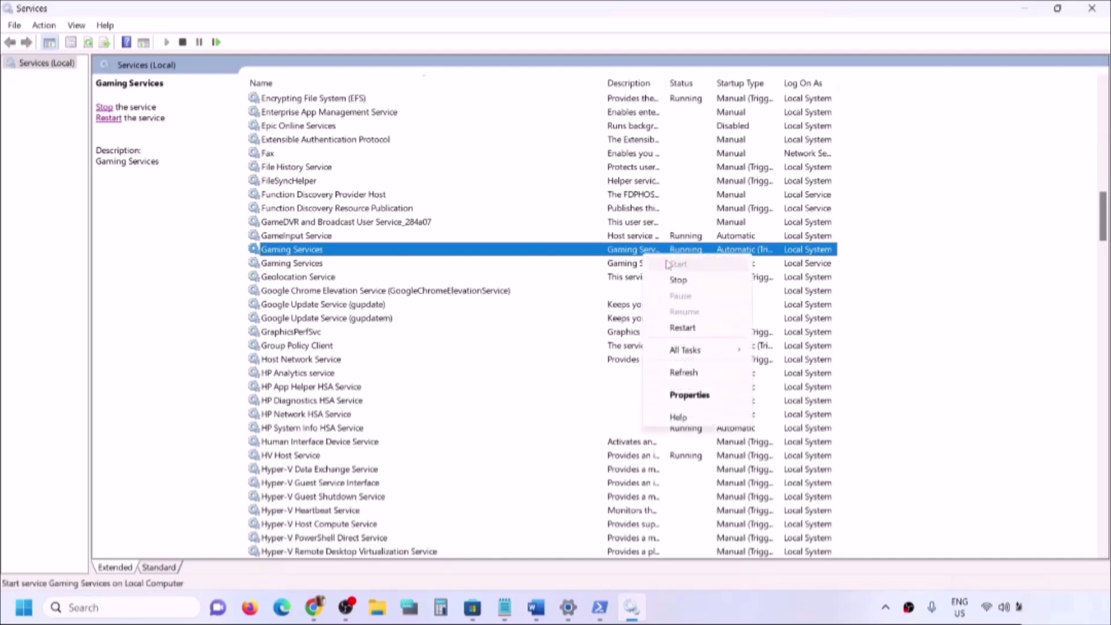
{"action": "left_click", "coordinate": [672, 278]}
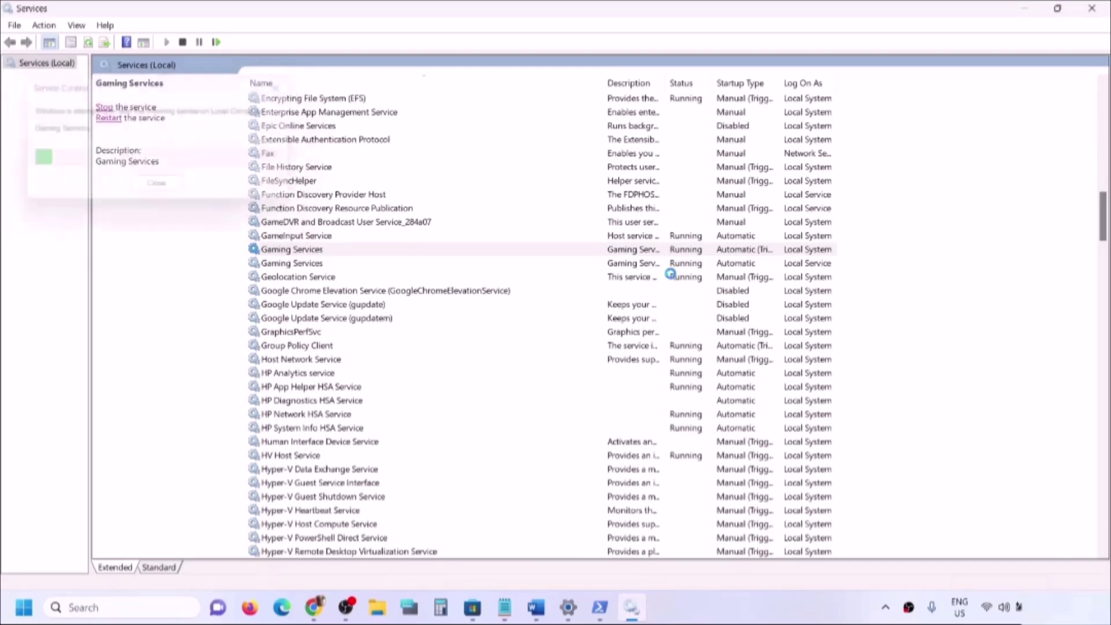
{"action": "right_click", "coordinate": [643, 265]}
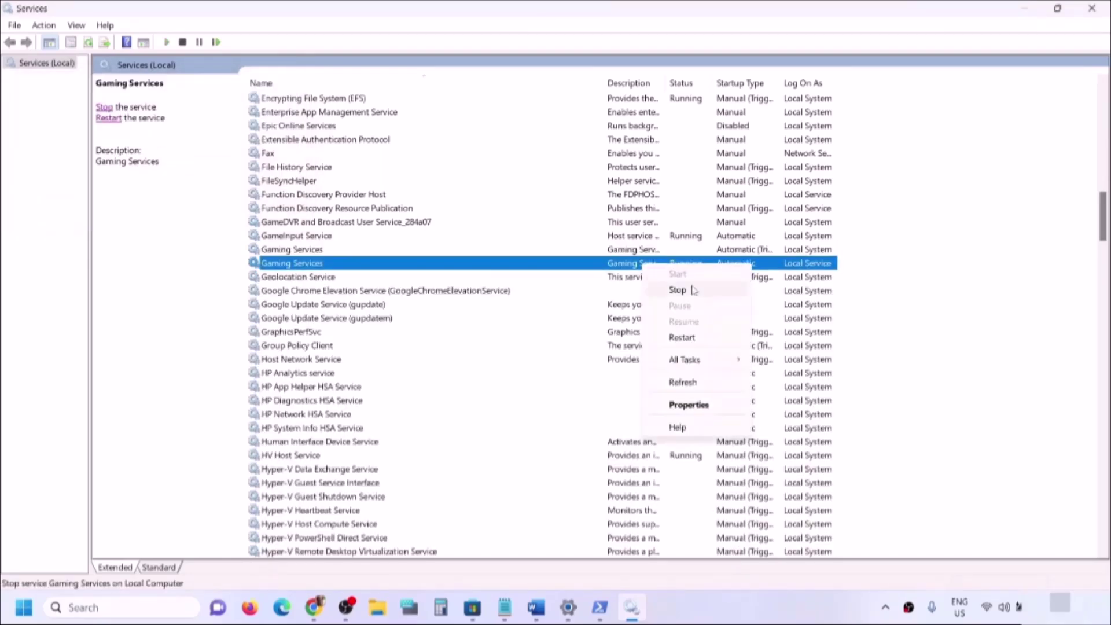
{"action": "left_click", "coordinate": [692, 290]}
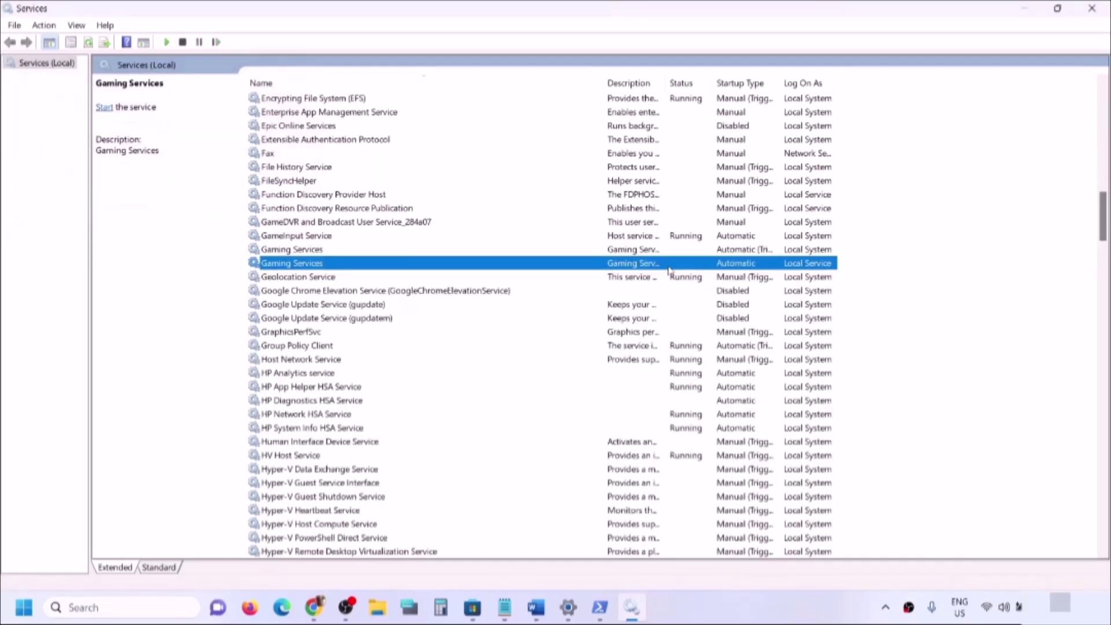
- Start both Gaming Services entries again so they show Running
{"action": "left_click", "coordinate": [642, 253]}
{"action": "right_click", "coordinate": [643, 254]}
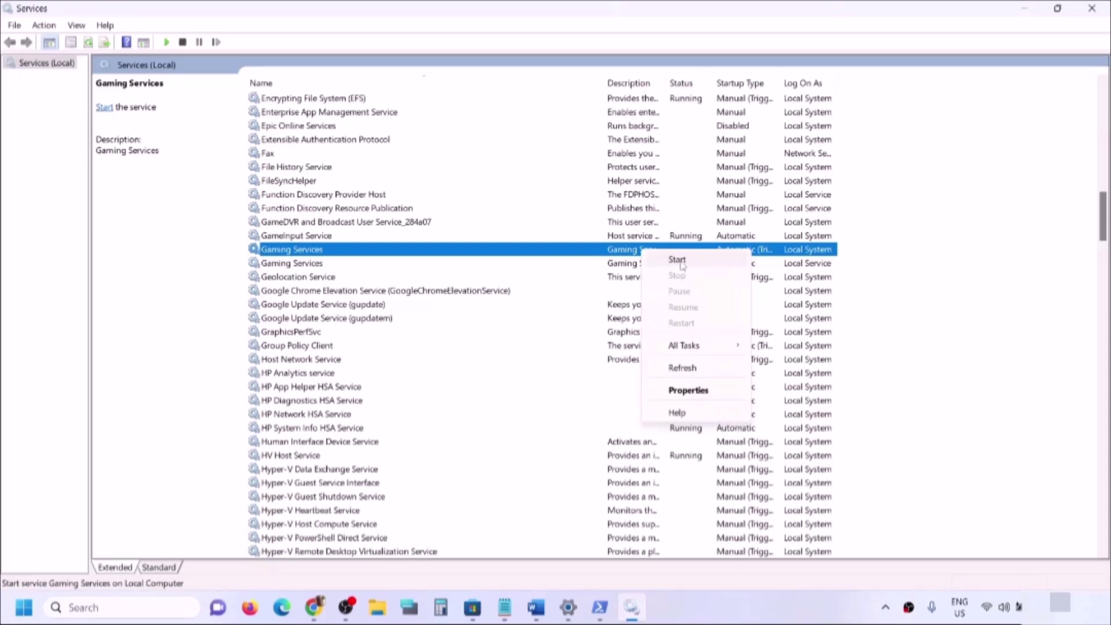
{"action": "left_click", "coordinate": [677, 260]}
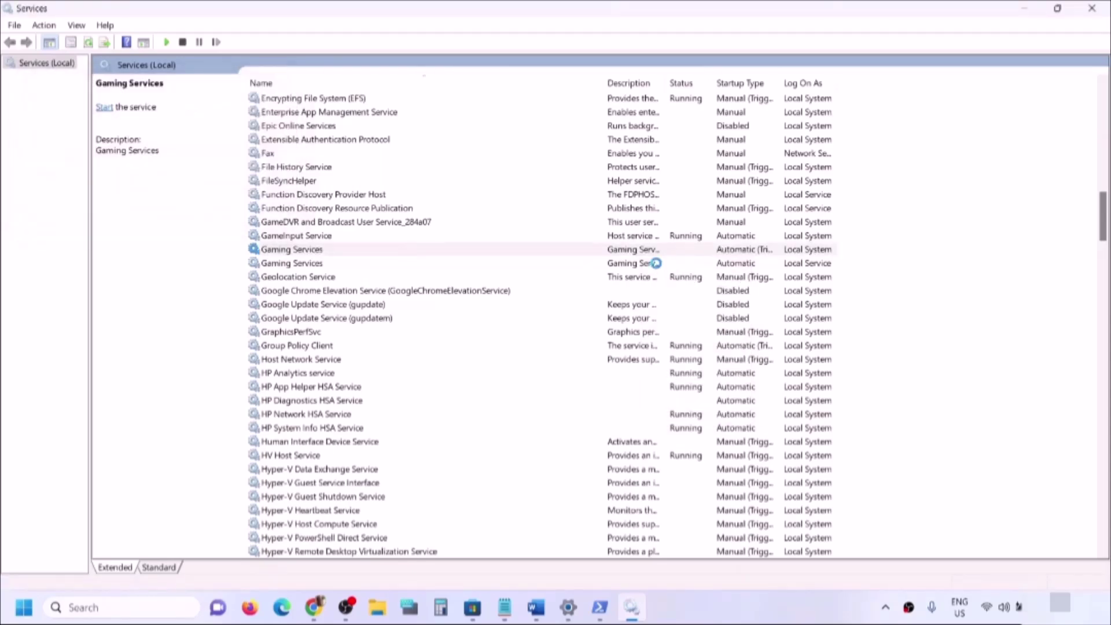
{"action": "left_click", "coordinate": [645, 265]}
{"action": "right_click", "coordinate": [644, 265]}
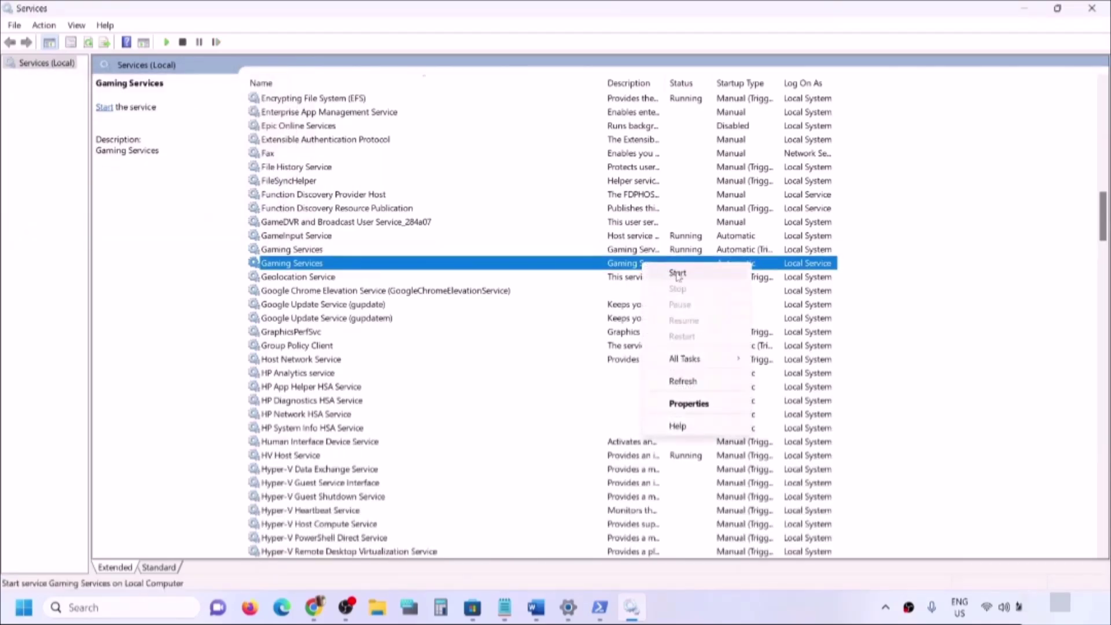
{"action": "left_click", "coordinate": [677, 273]}
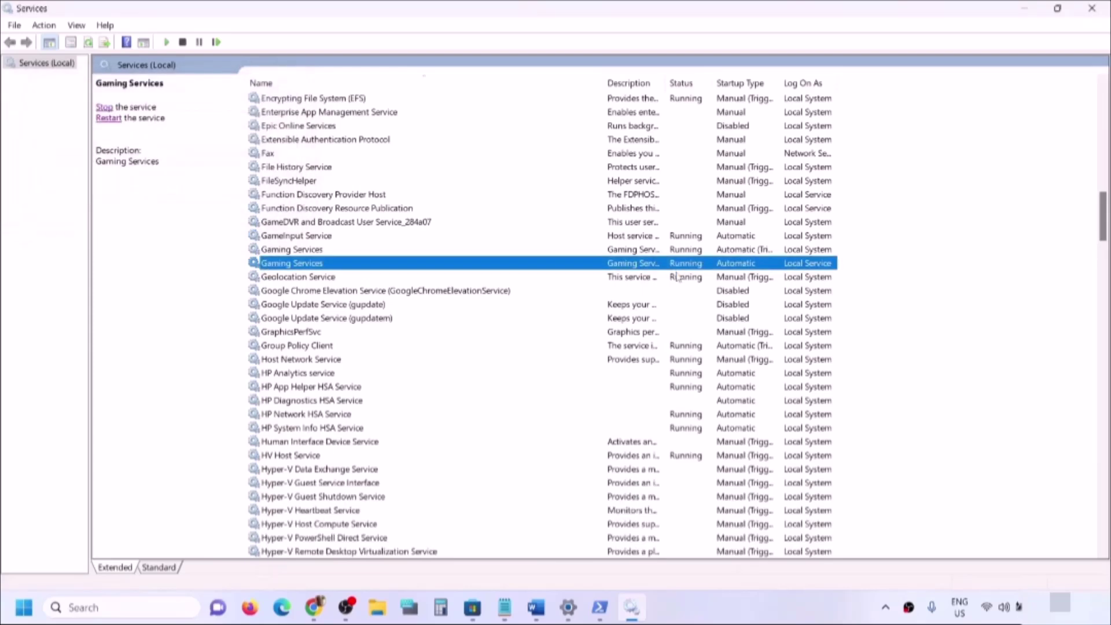
{"action": "left_click", "coordinate": [617, 225]}
- Keep Microsoft Store Install Service at Automatic startup, apply, and close Services
{"action": "key", "text": "m"}
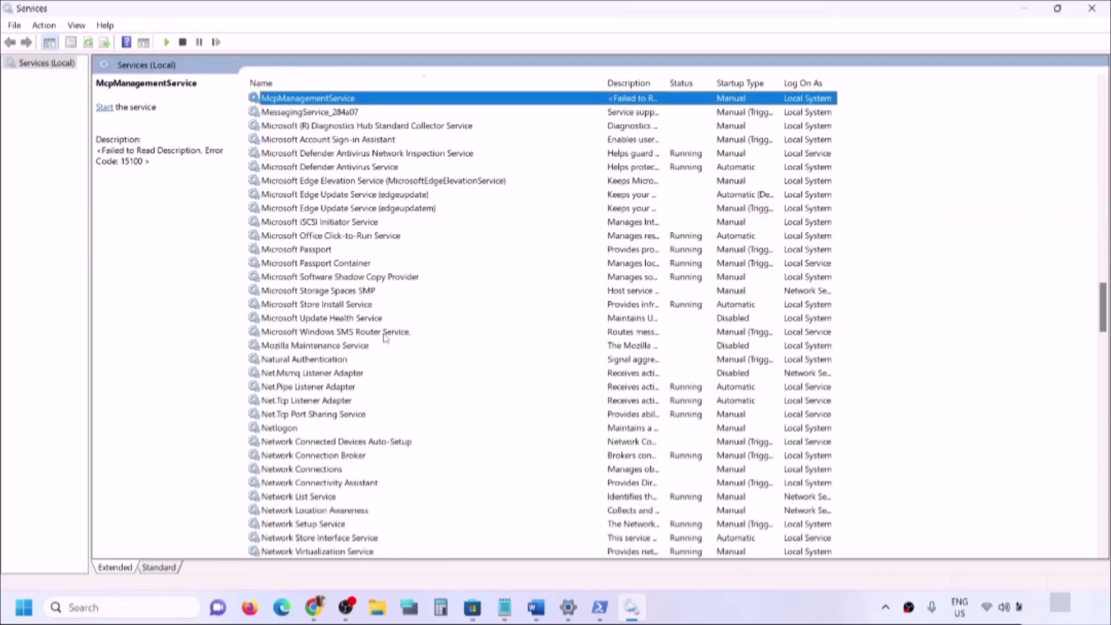
{"action": "left_click", "coordinate": [333, 309]}
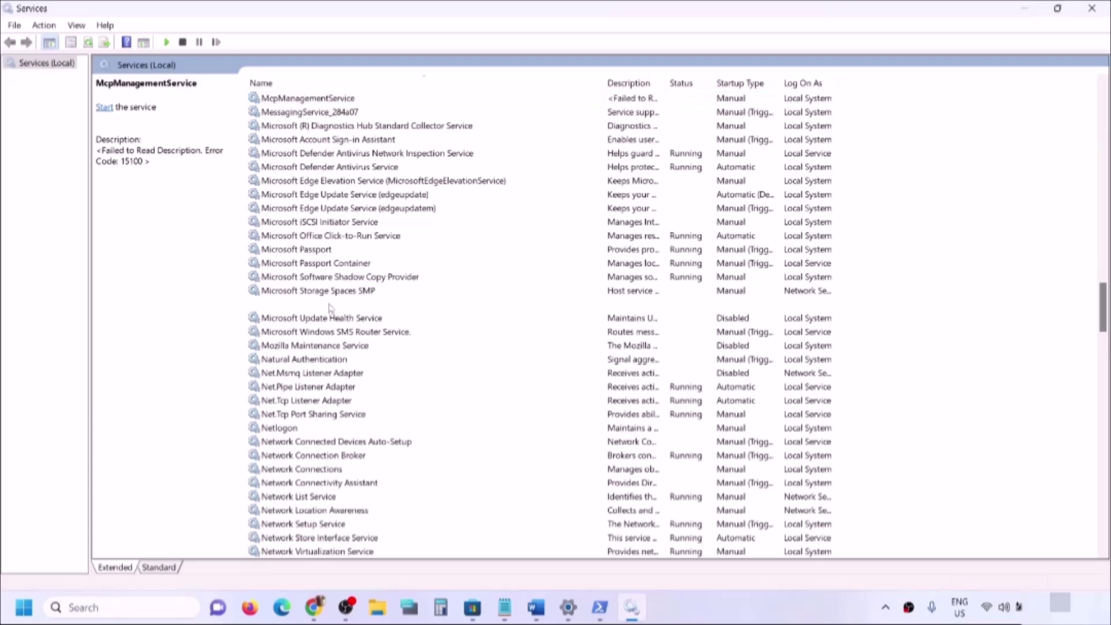
{"action": "double_click", "coordinate": [435, 309]}
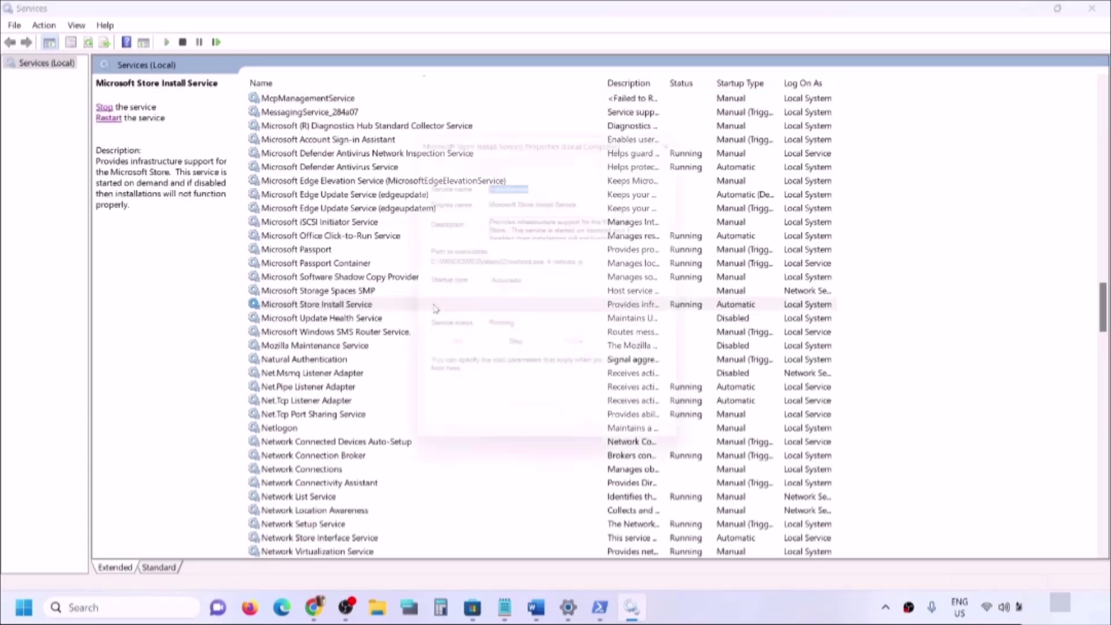
{"action": "left_click", "coordinate": [578, 285]}
{"action": "left_click", "coordinate": [533, 308]}
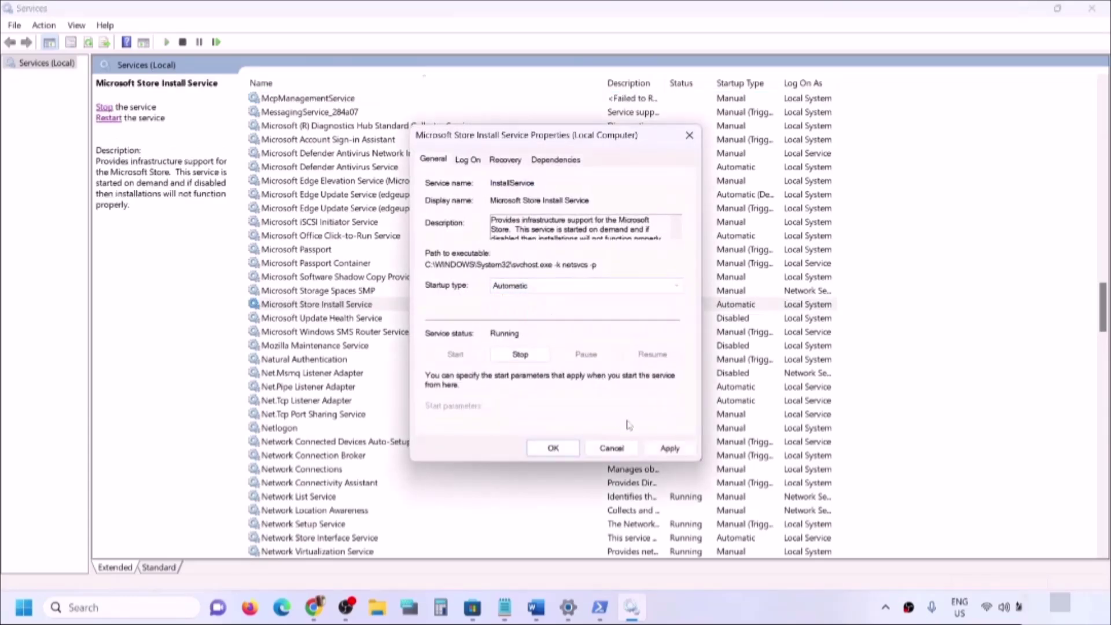
{"action": "left_click", "coordinate": [669, 448]}
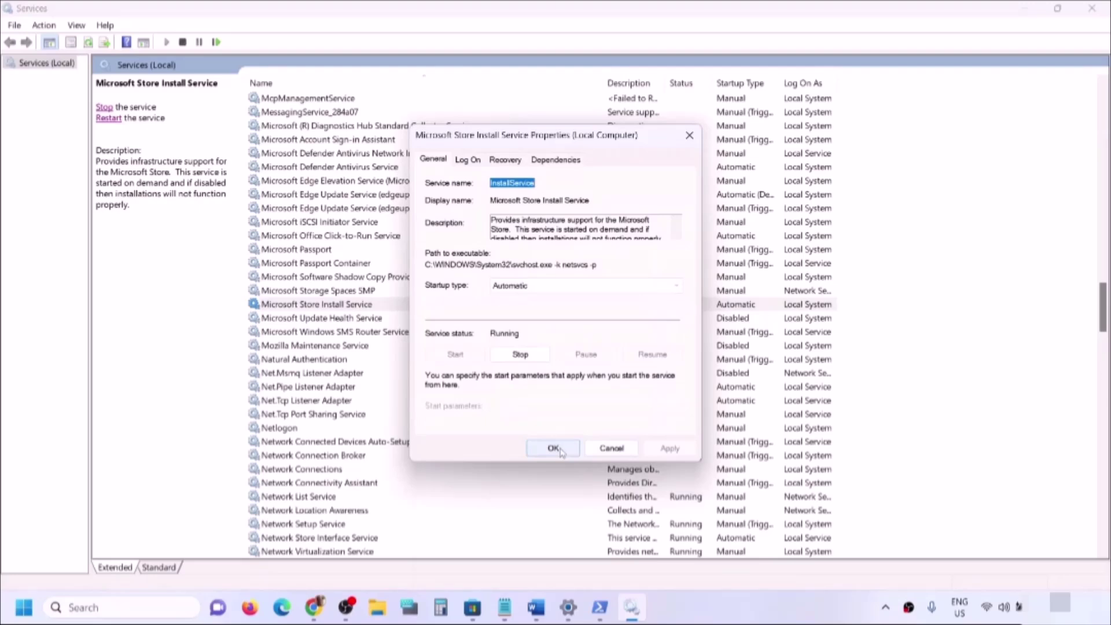
{"action": "left_click", "coordinate": [538, 451]}
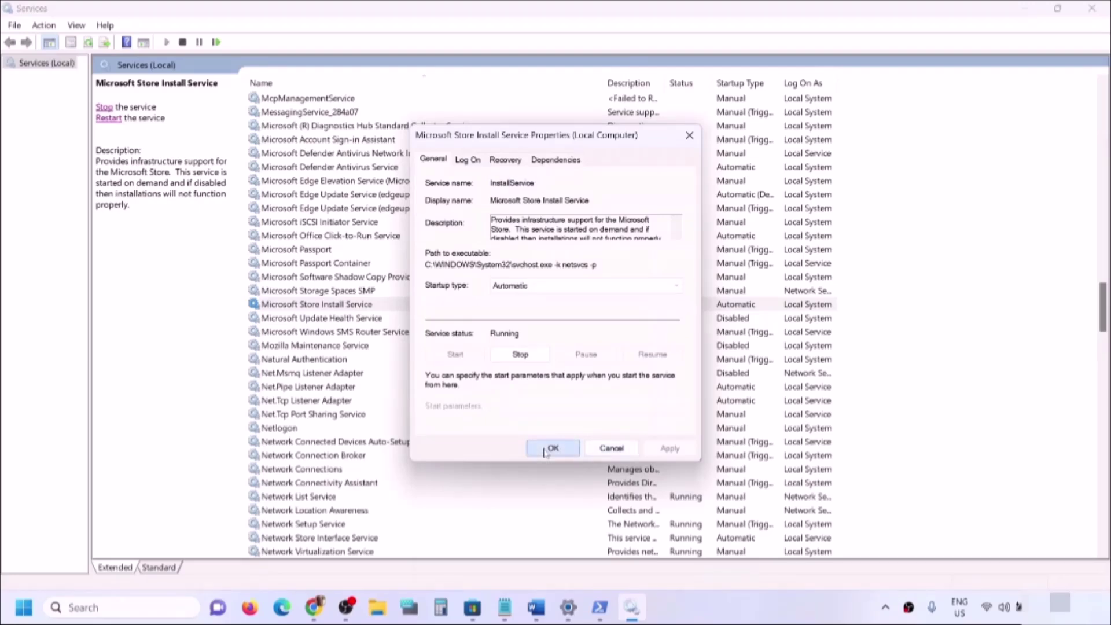
{"action": "left_click", "coordinate": [1098, 16]}
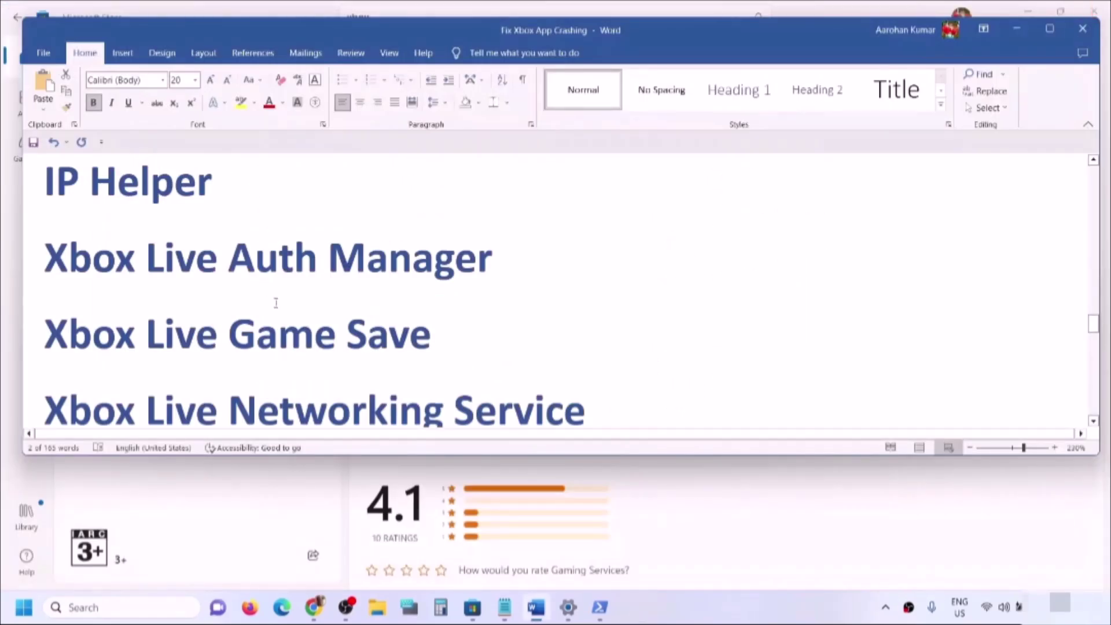
- Scroll to Step 10 and select the full Get-AppxPackage -AllUsers re-registration command
{"action": "scroll", "coordinate": [272, 300], "scroll_direction": "down", "scroll_amount": 5}
{"action": "scroll", "coordinate": [251, 336], "scroll_direction": "down", "scroll_amount": 2}
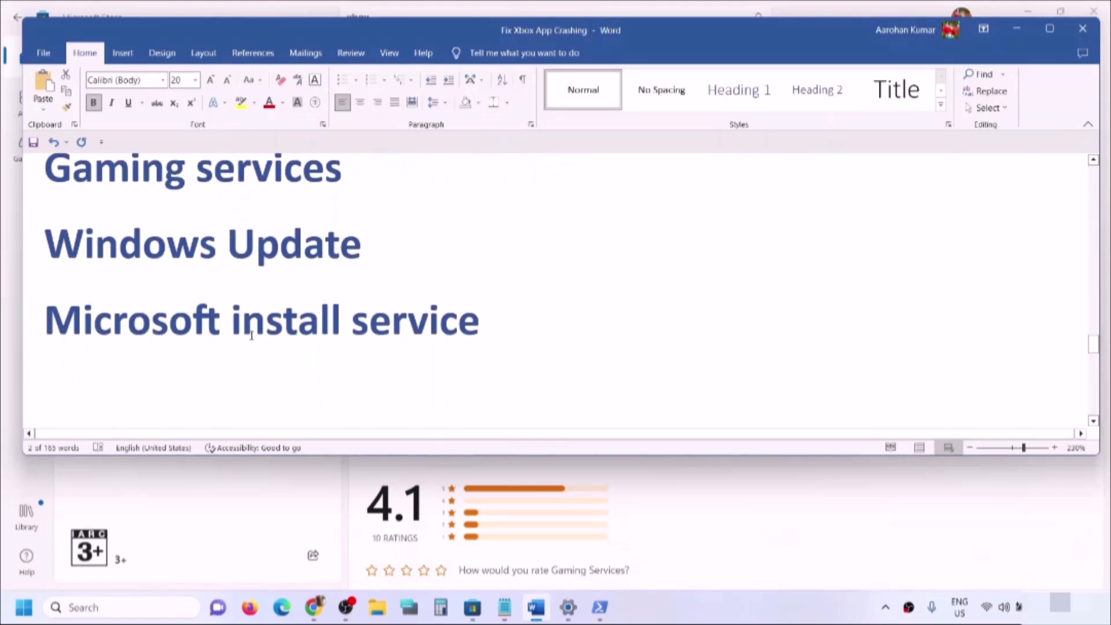
{"action": "scroll", "coordinate": [278, 353], "scroll_direction": "down", "scroll_amount": 2}
{"action": "scroll", "coordinate": [290, 355], "scroll_direction": "up", "scroll_amount": 2}
{"action": "scroll", "coordinate": [293, 355], "scroll_direction": "down", "scroll_amount": 1}
{"action": "scroll", "coordinate": [293, 355], "scroll_direction": "down", "scroll_amount": 2}
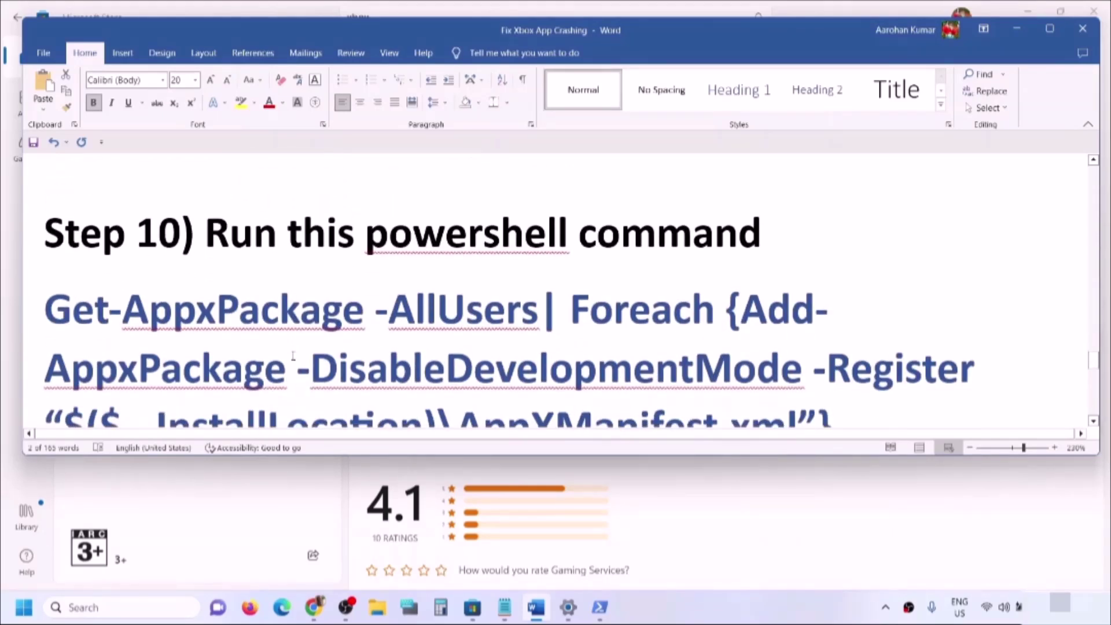
{"action": "scroll", "coordinate": [293, 355], "scroll_direction": "down", "scroll_amount": 1}
{"action": "scroll", "coordinate": [293, 355], "scroll_direction": "up", "scroll_amount": 1}
{"action": "scroll", "coordinate": [294, 356], "scroll_direction": "down", "scroll_amount": 1}
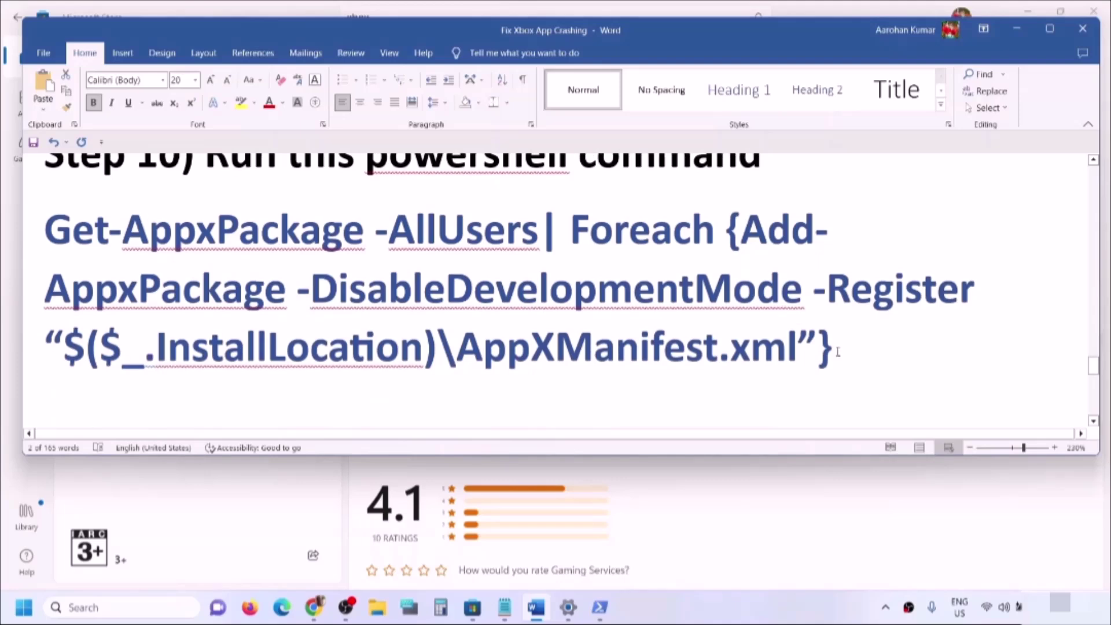
{"action": "left_click_drag", "start_coordinate": [838, 352], "coordinate": [44, 230]}
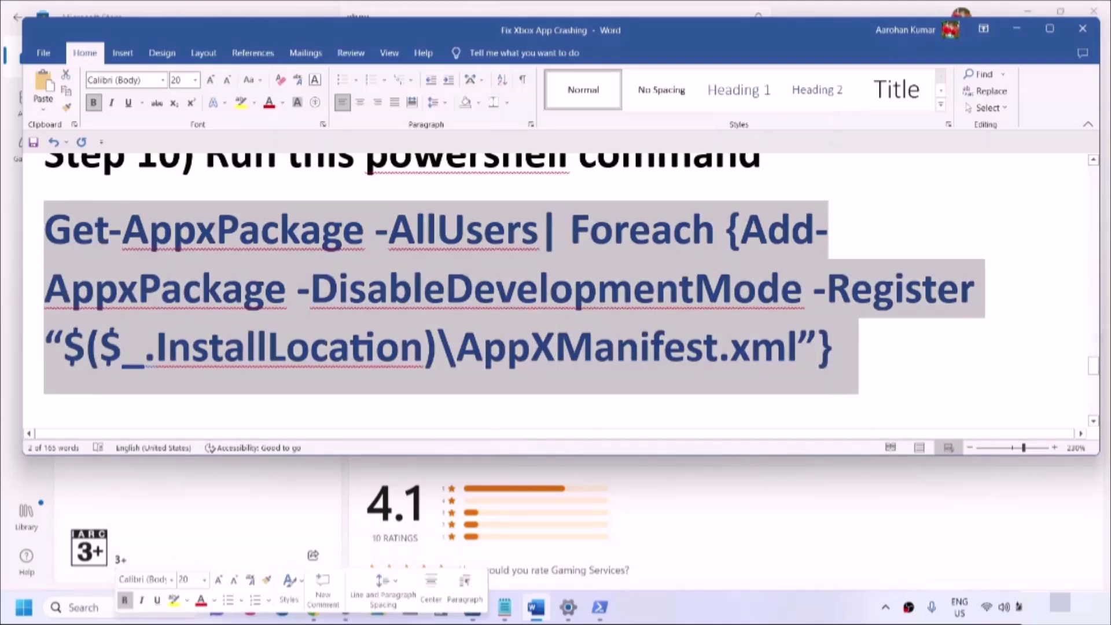
- Paste the Get-AppxPackage -AllUsers re-registration command into an administrator PowerShell and maximize it
{"action": "left_click", "coordinate": [103, 609]}
{"action": "type", "text": "po"}
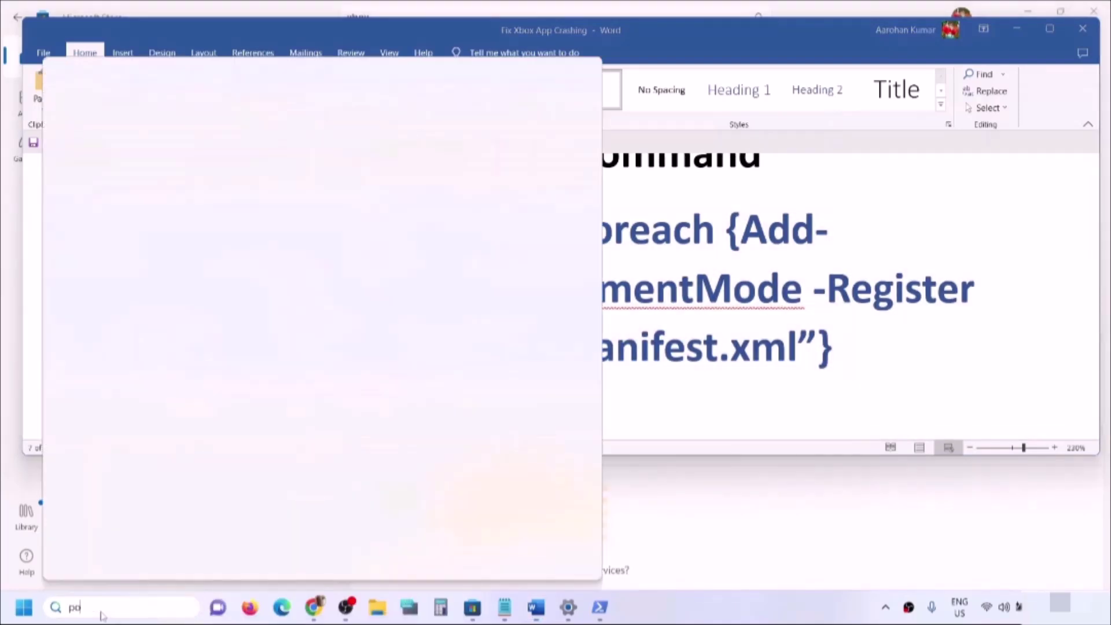
{"action": "type", "text": "wershell"}
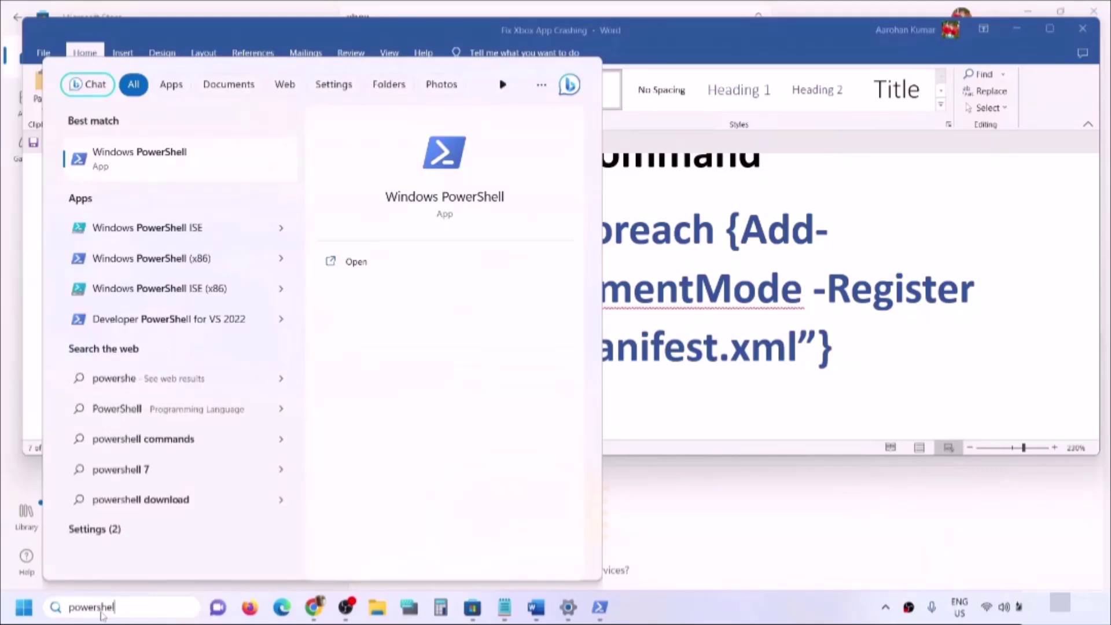
{"action": "right_click", "coordinate": [173, 169]}
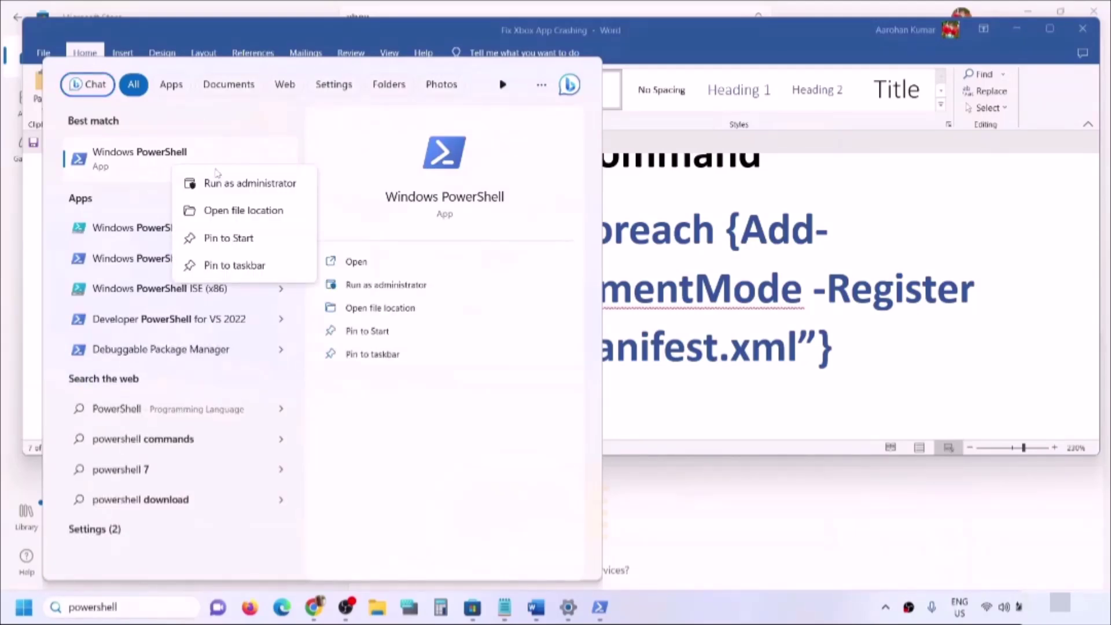
{"action": "left_click", "coordinate": [250, 183]}
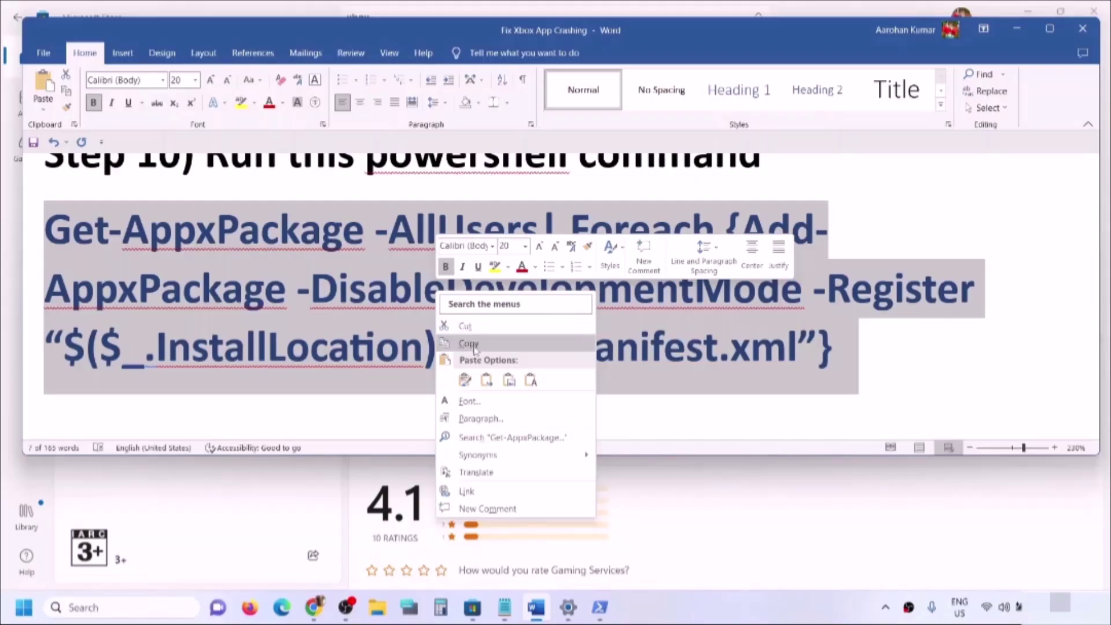
{"action": "left_click", "coordinate": [475, 346]}
{"action": "mouse_move", "coordinate": [602, 607]}
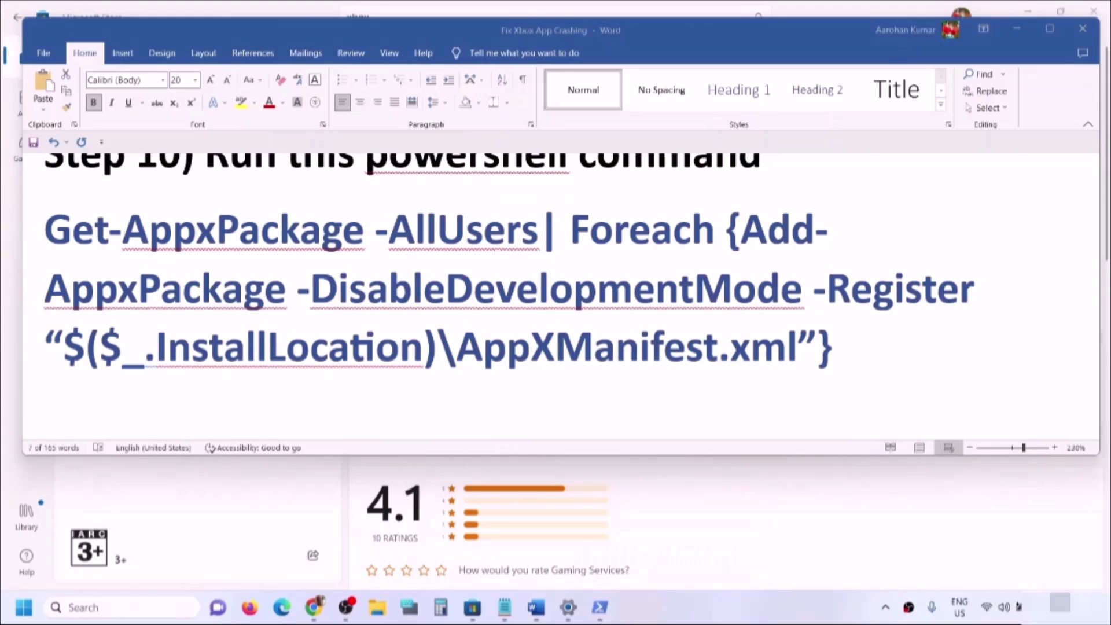
{"action": "left_click", "coordinate": [687, 567]}
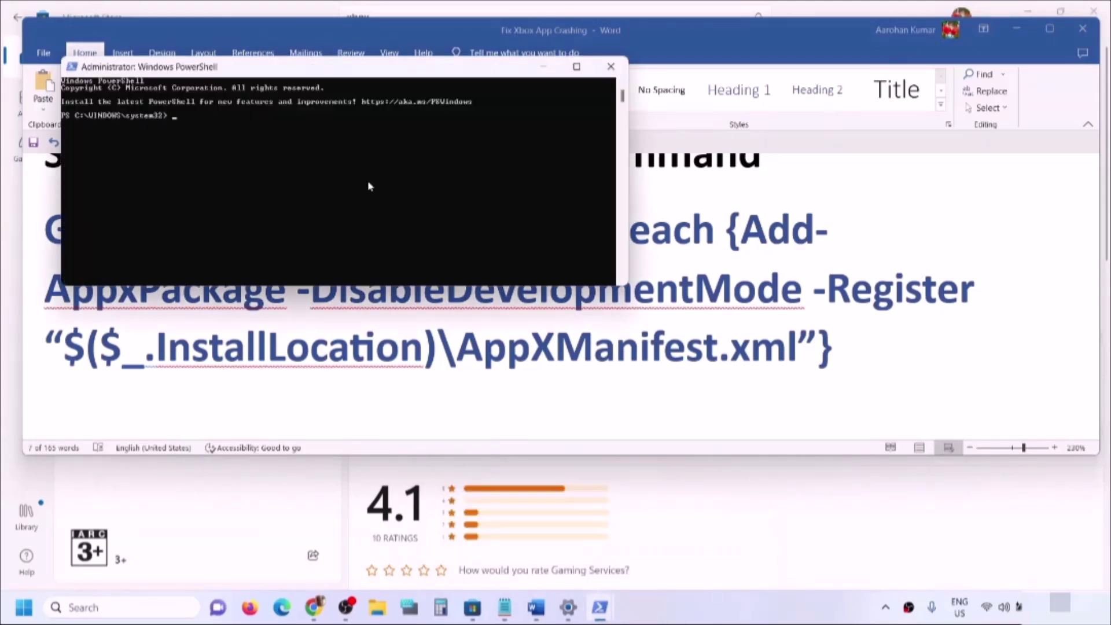
{"action": "right_click", "coordinate": [370, 187]}
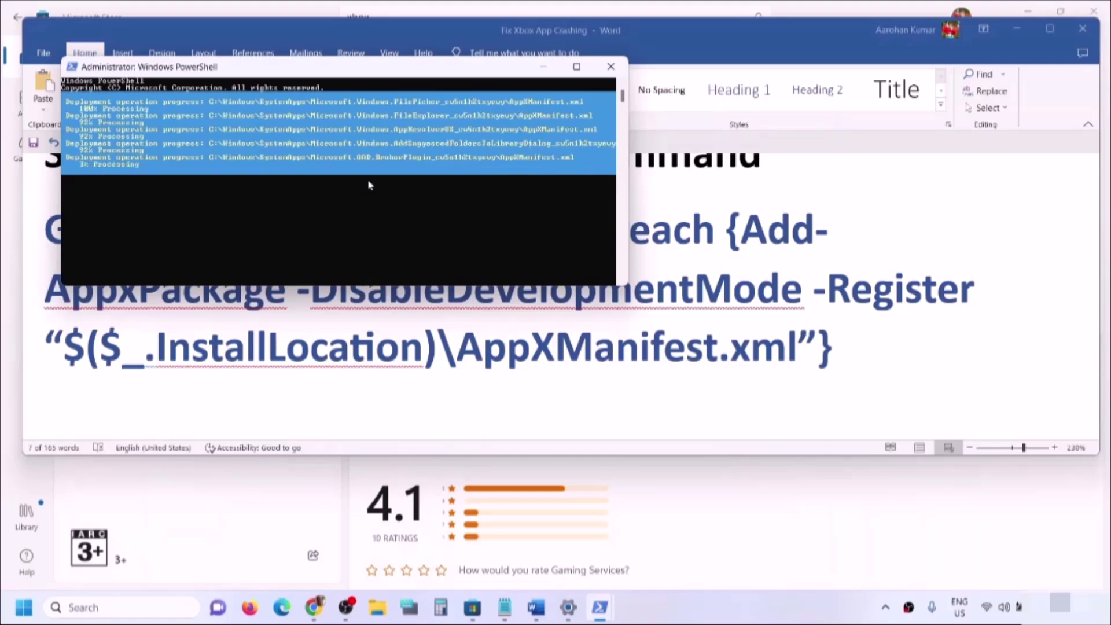
{"action": "left_click", "coordinate": [577, 66]}
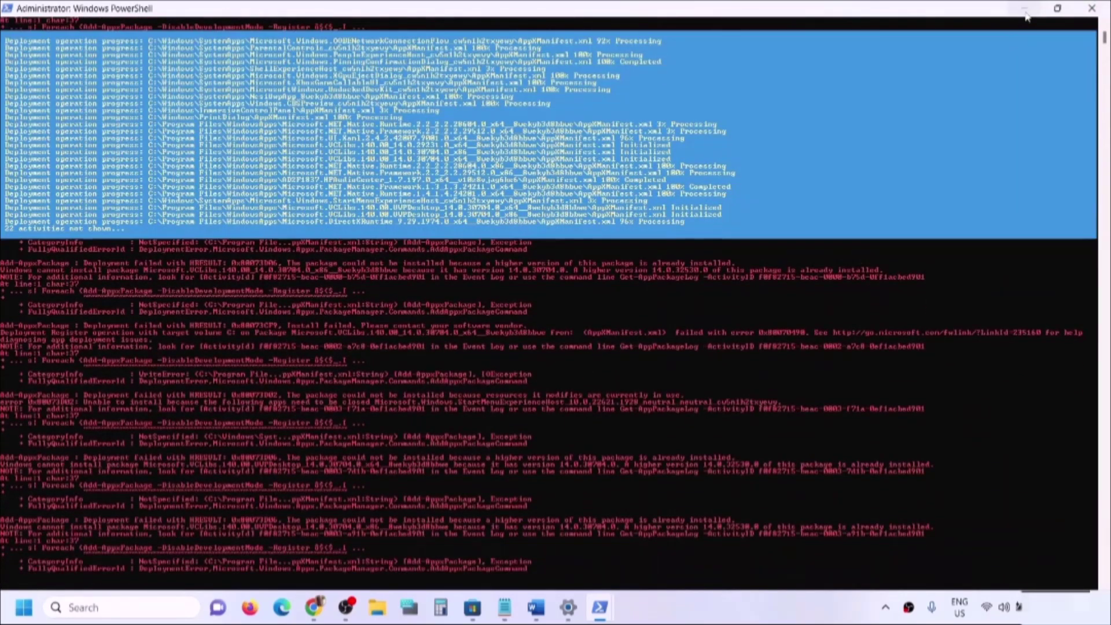
- Copy inetcpl.cpl from Step 11 of the Word guide and open Internet Properties through Windows search
{"action": "left_click", "coordinate": [1025, 14]}
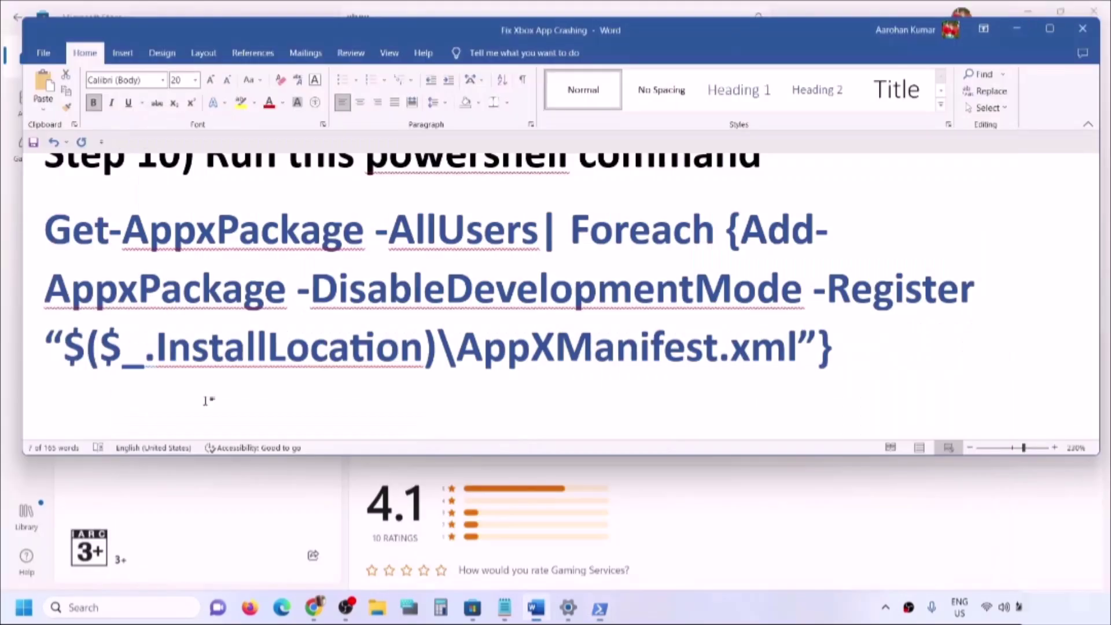
{"action": "scroll", "coordinate": [315, 354], "scroll_direction": "down", "scroll_amount": 1}
{"action": "scroll", "coordinate": [315, 354], "scroll_direction": "down", "scroll_amount": 3}
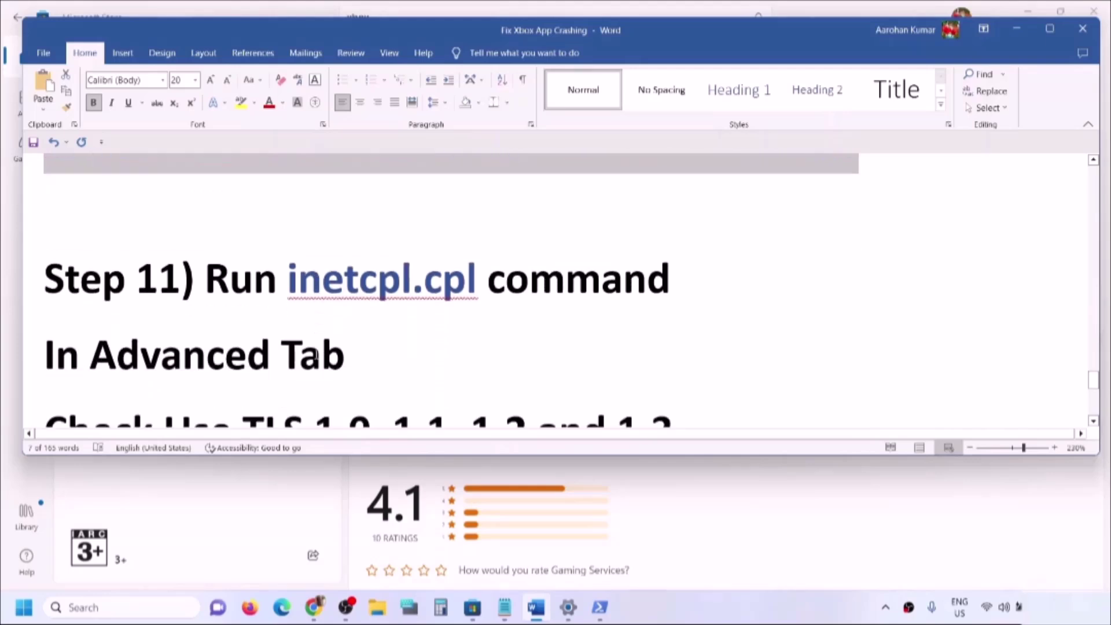
{"action": "left_click_drag", "start_coordinate": [289, 253], "coordinate": [486, 264]}
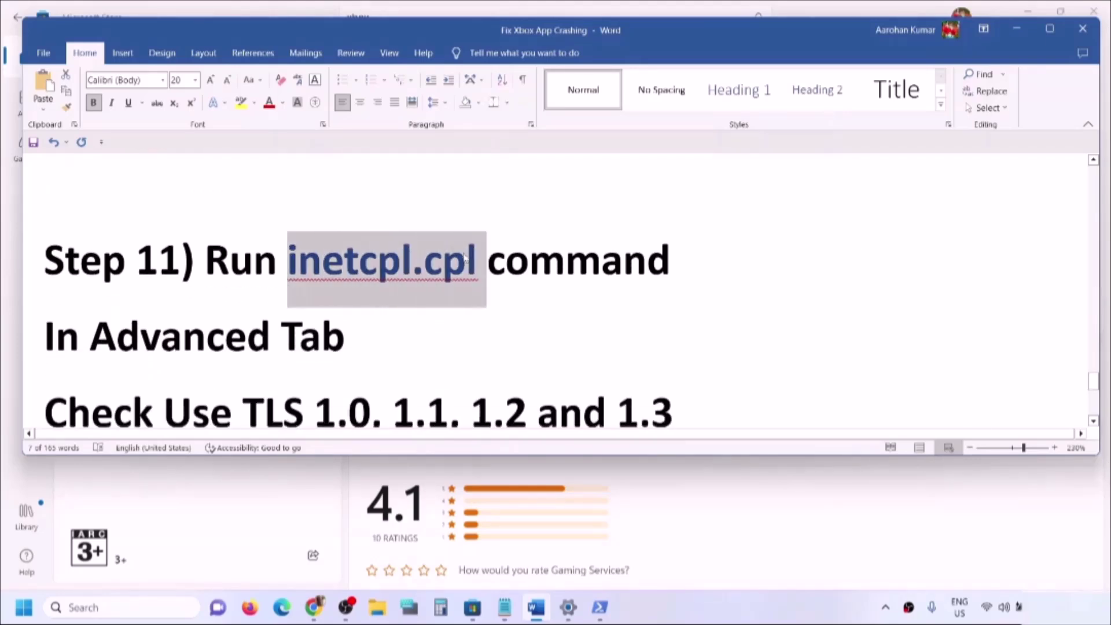
{"action": "left_click", "coordinate": [88, 608]}
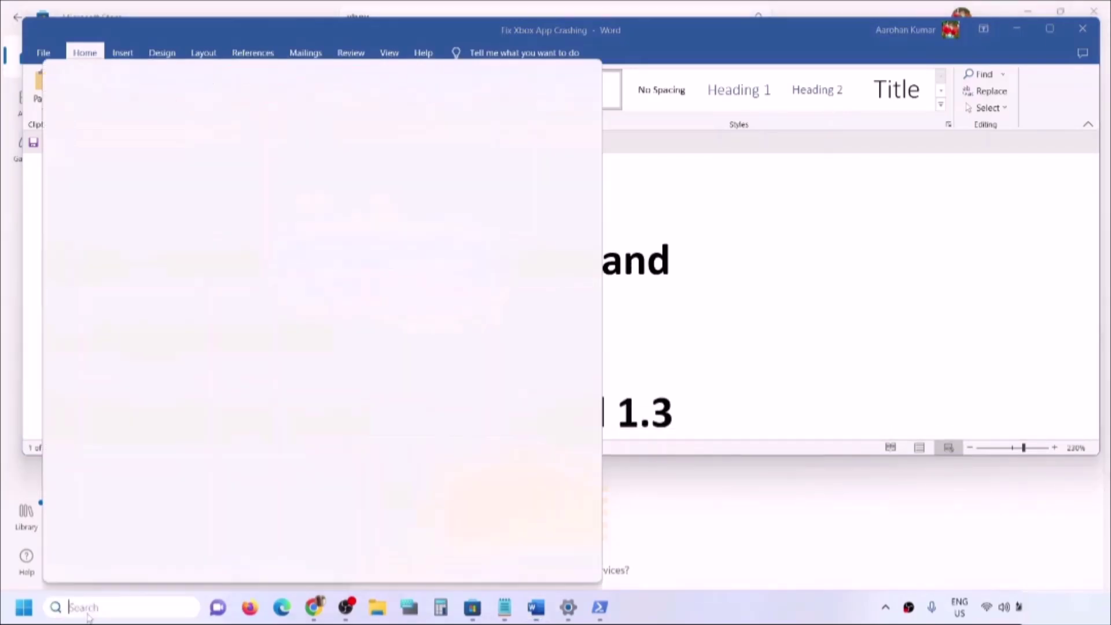
{"action": "key", "text": "ctrl+v"}
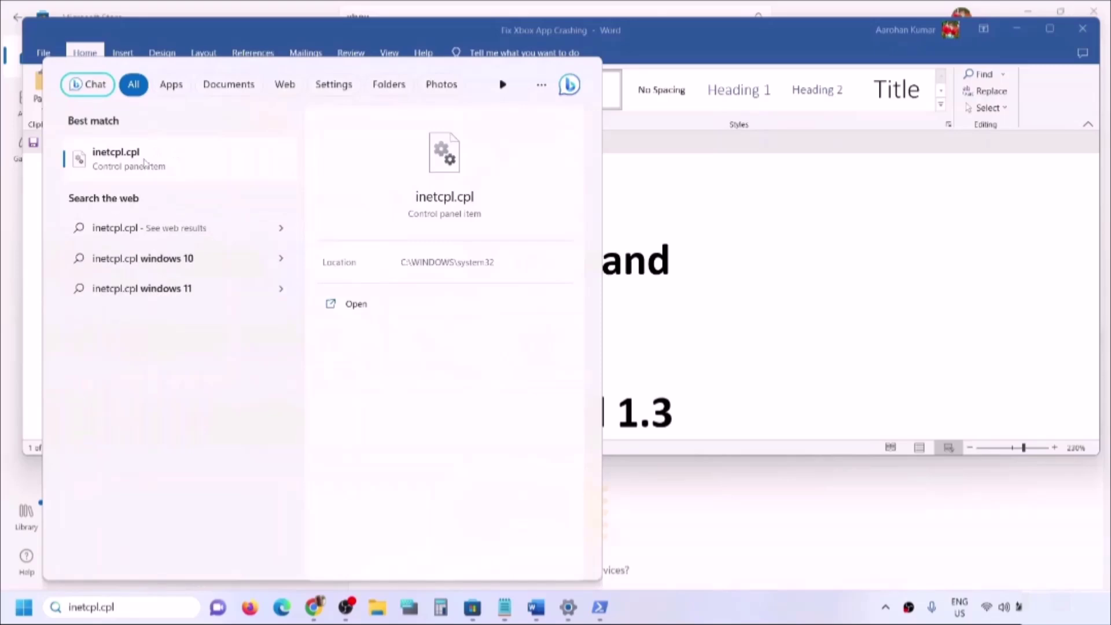
{"action": "left_click", "coordinate": [142, 169]}
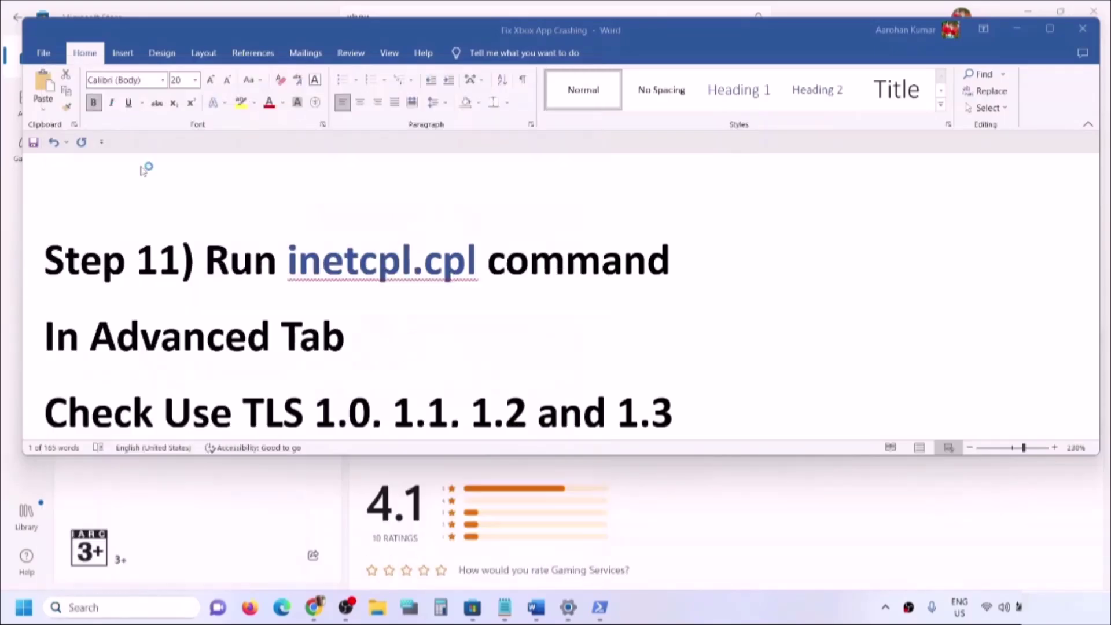
- On the Advanced tab, enable Use TLS 1.0, 1.1, 1.2 and 1.3 and confirm with OK
{"action": "left_click", "coordinate": [304, 93]}
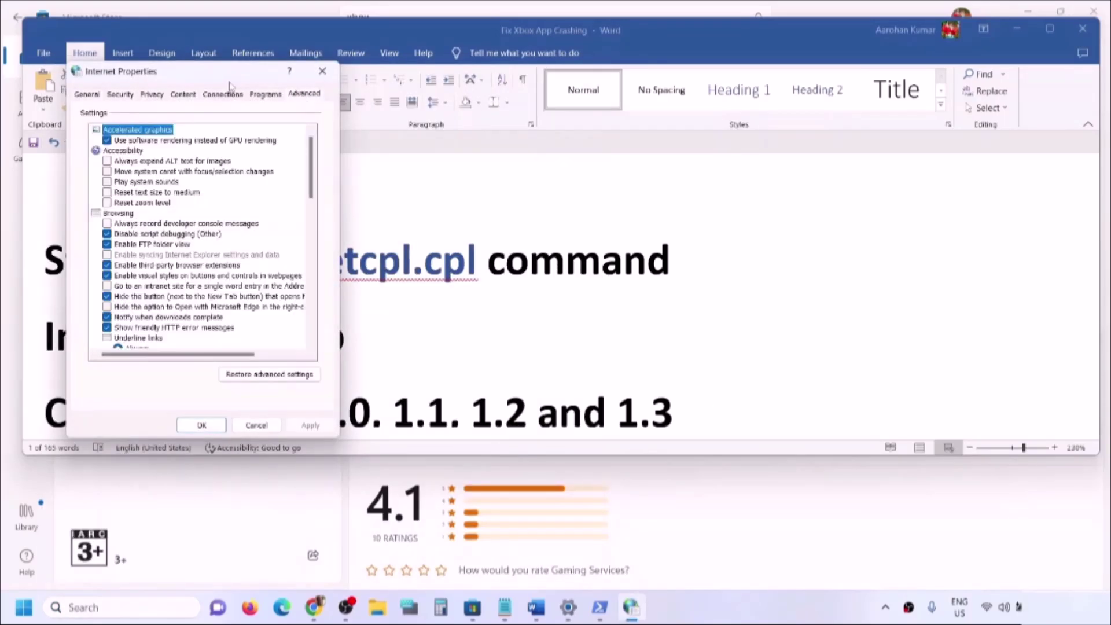
{"action": "left_click_drag", "start_coordinate": [173, 71], "coordinate": [392, 174]}
{"action": "scroll", "coordinate": [443, 312], "scroll_direction": "down", "scroll_amount": 18}
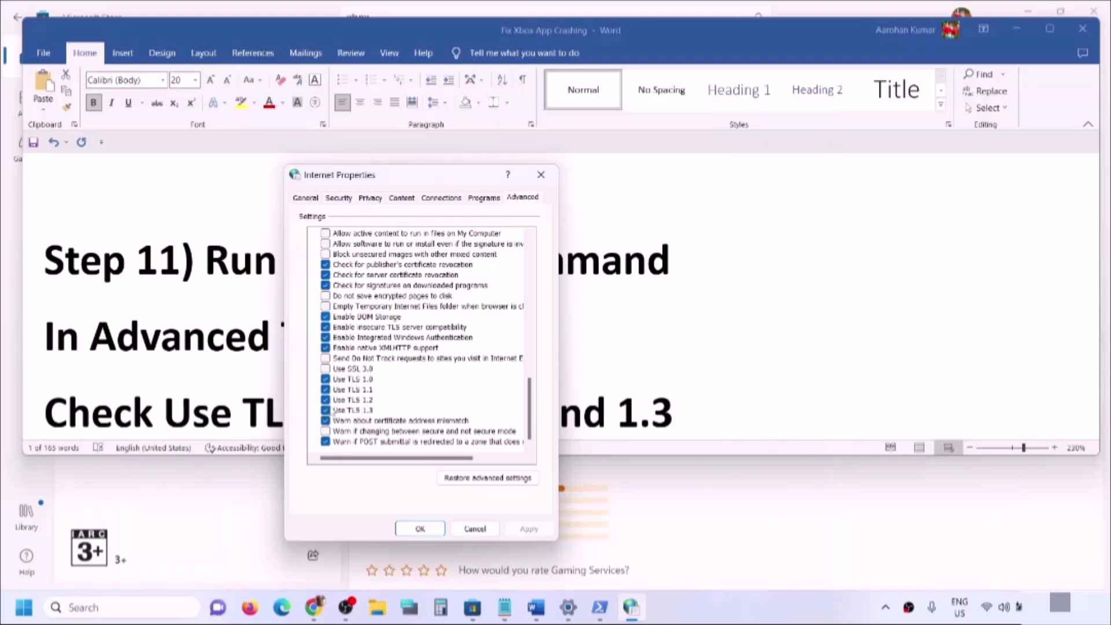
{"action": "left_click", "coordinate": [426, 529]}
{"action": "scroll", "coordinate": [350, 360], "scroll_direction": "down", "scroll_amount": 3}
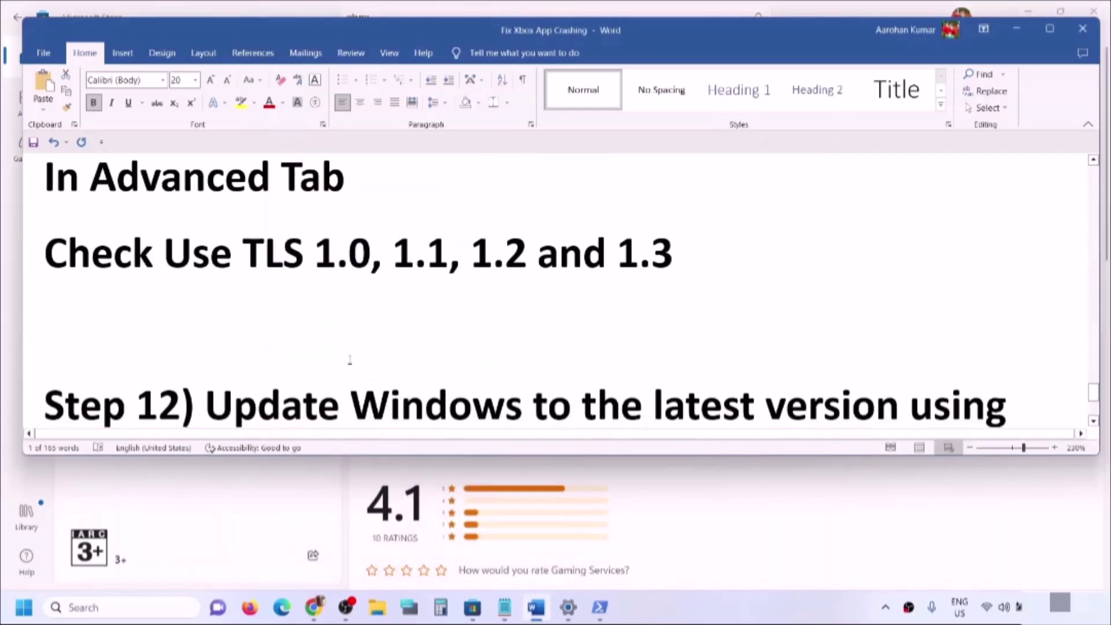
{"action": "scroll", "coordinate": [350, 360], "scroll_direction": "down", "scroll_amount": 4}
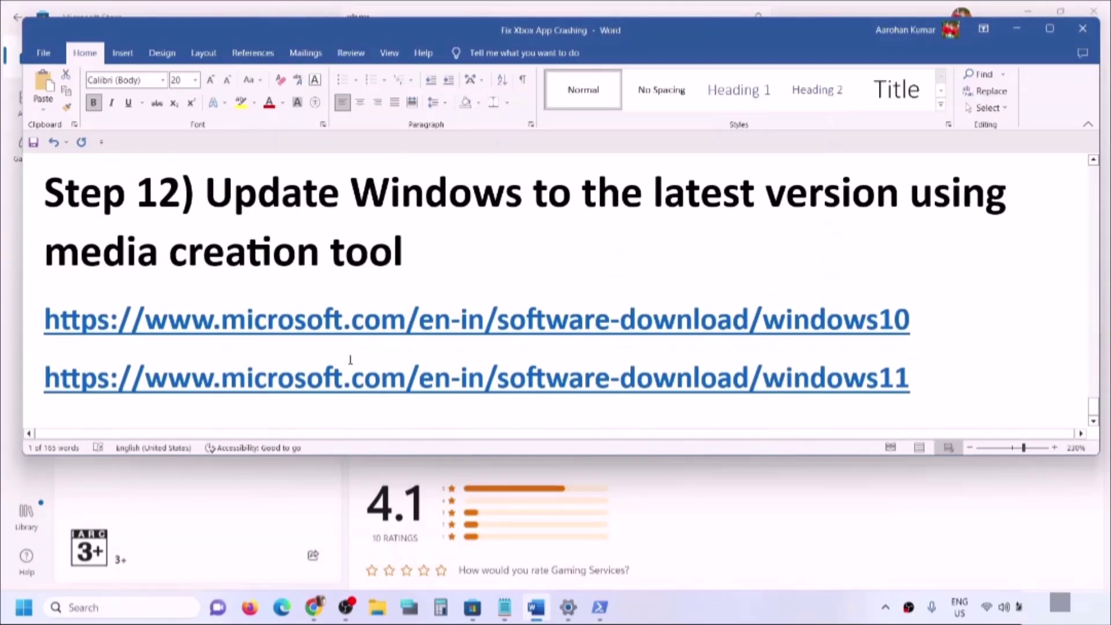
{"action": "scroll", "coordinate": [350, 359], "scroll_direction": "up", "scroll_amount": 1}
{"action": "scroll", "coordinate": [350, 356], "scroll_direction": "down", "scroll_amount": 1}
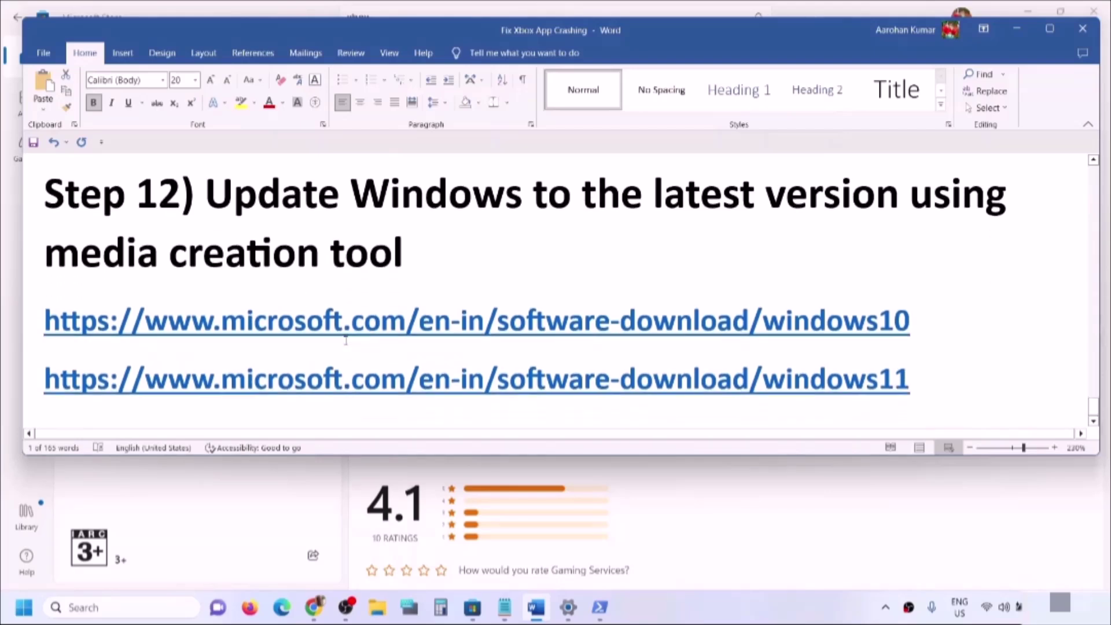
{"action": "left_click_drag", "start_coordinate": [209, 194], "coordinate": [448, 251]}
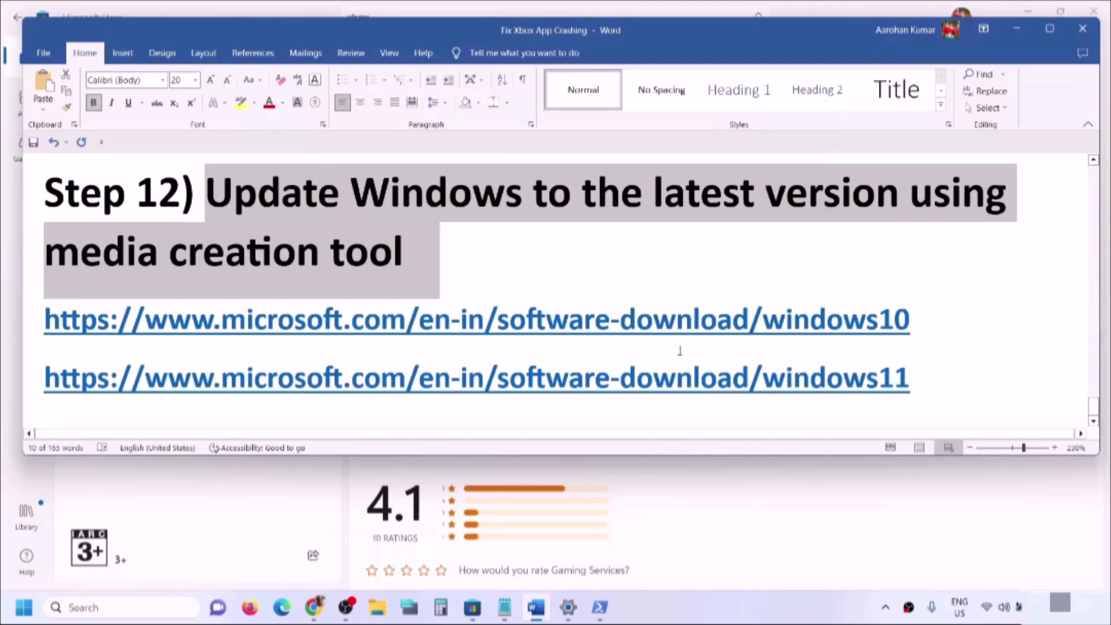
{"action": "left_click", "coordinate": [719, 611]}
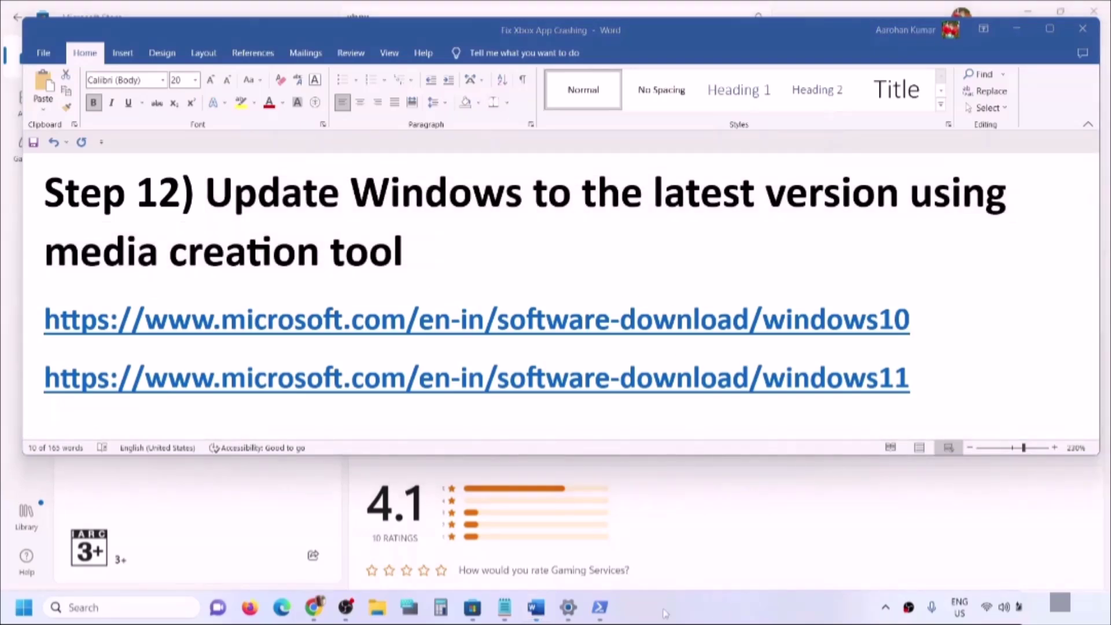
- Search Windows for 'xbox' and launch the Xbox app from the results
{"action": "left_click", "coordinate": [124, 609]}
{"action": "type", "text": "xb"}
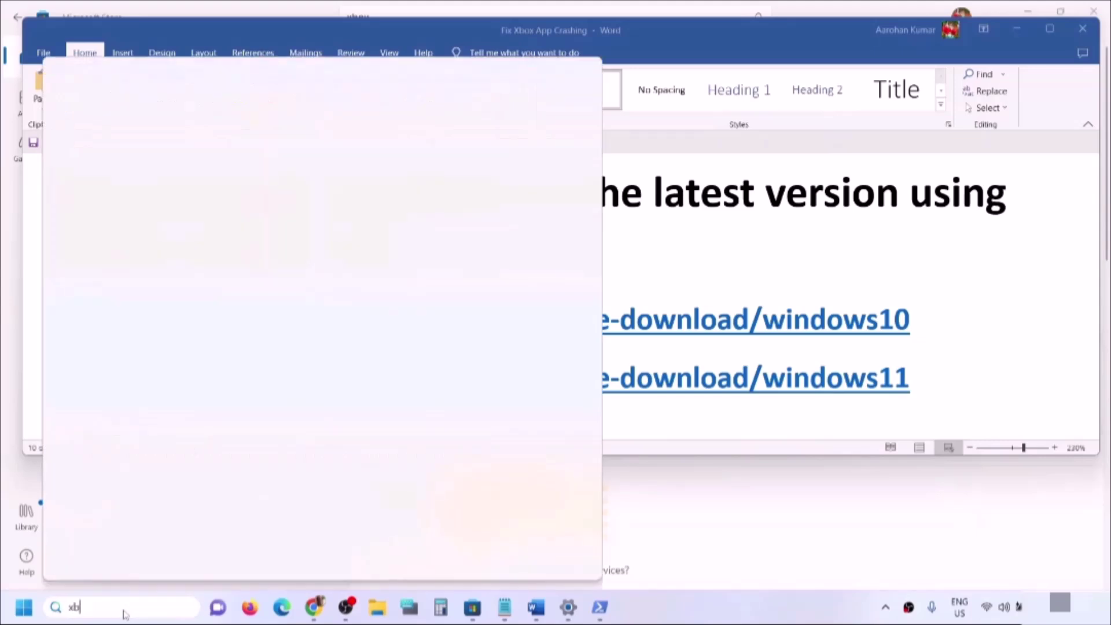
{"action": "type", "text": "ox"}
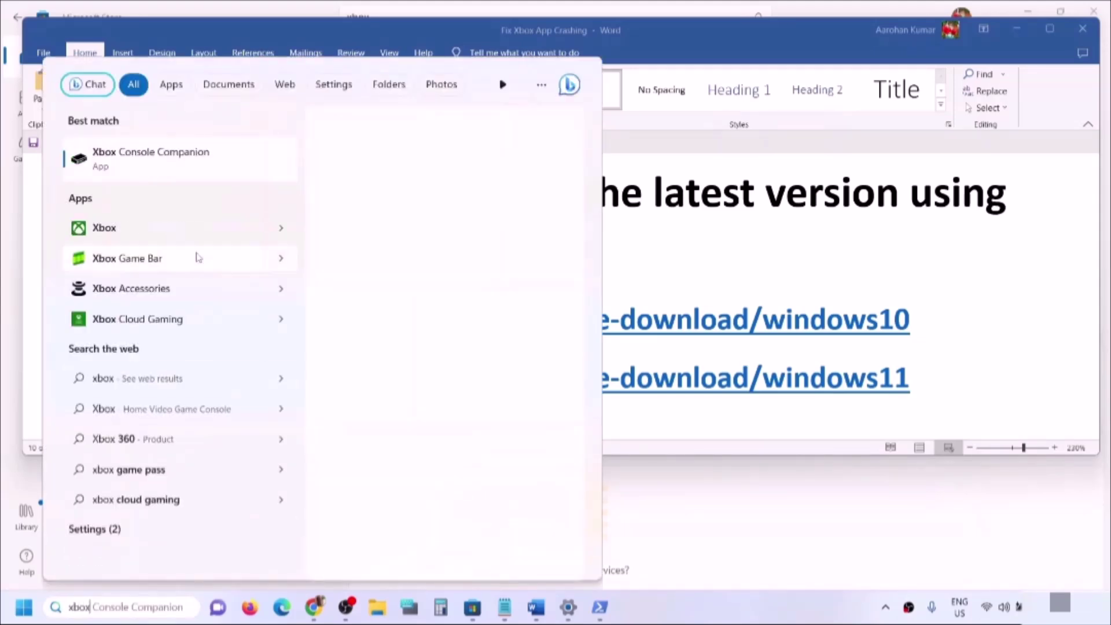
{"action": "left_click", "coordinate": [110, 230]}
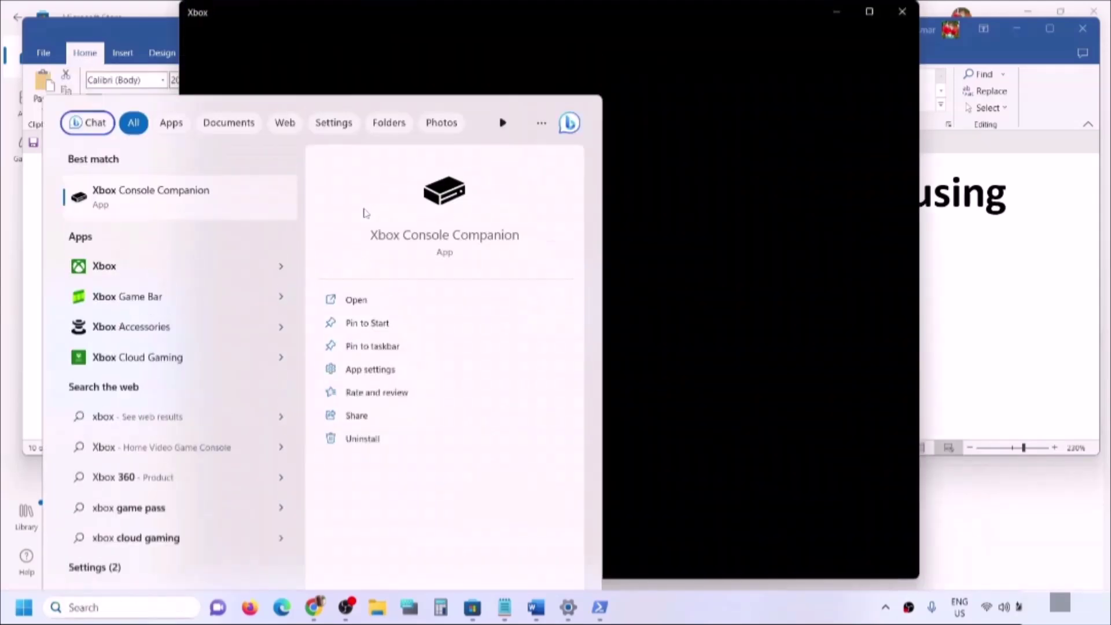